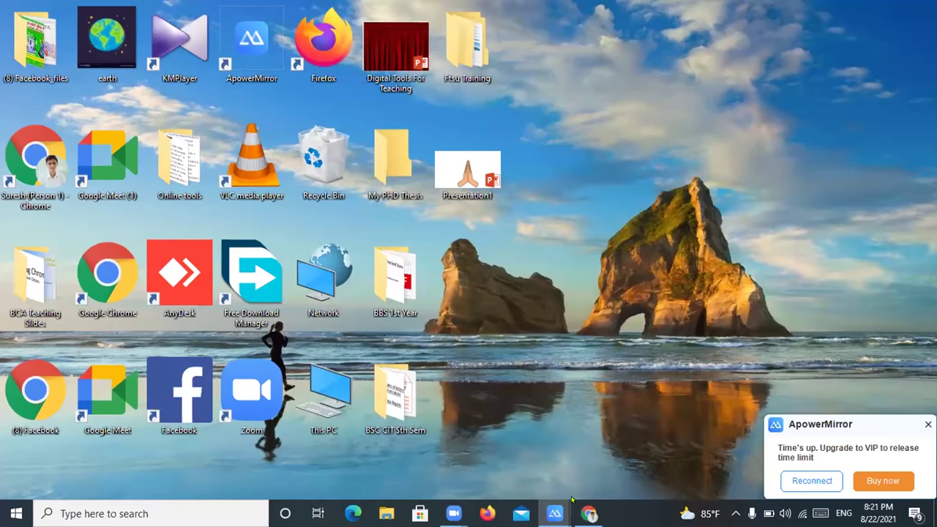
# Step: Switch to the Chrome window with the Google Drive video national anthom.mp4 and close it
pyautogui.moveTo(589, 515)
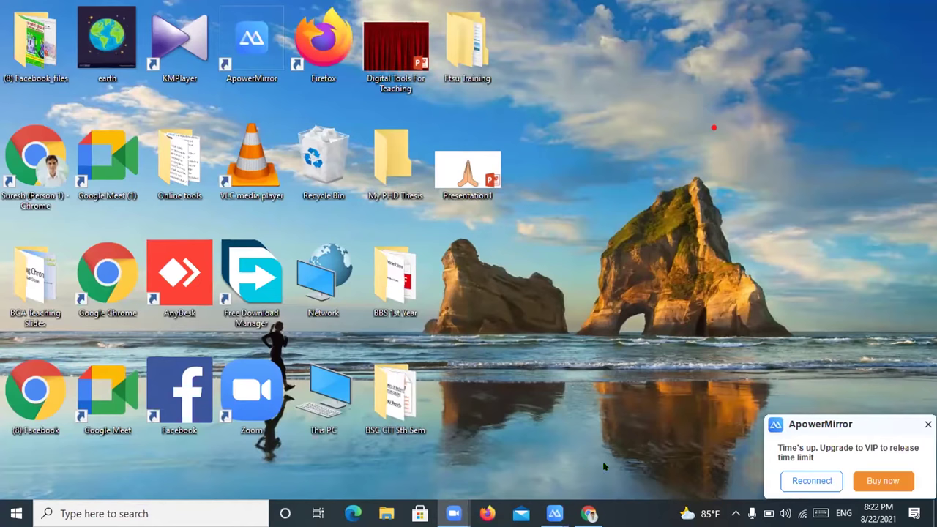
pyautogui.moveTo(588, 514)
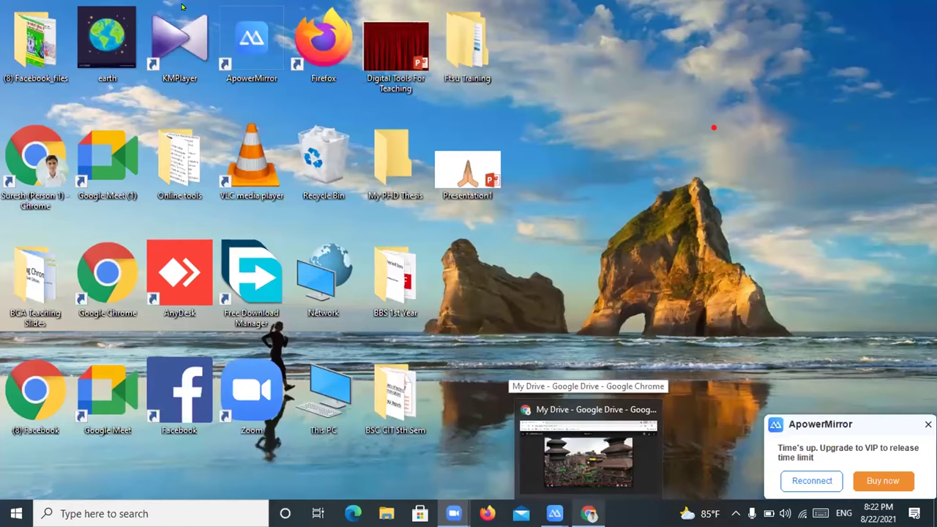
pyautogui.hotkey('alt', 'Tab')
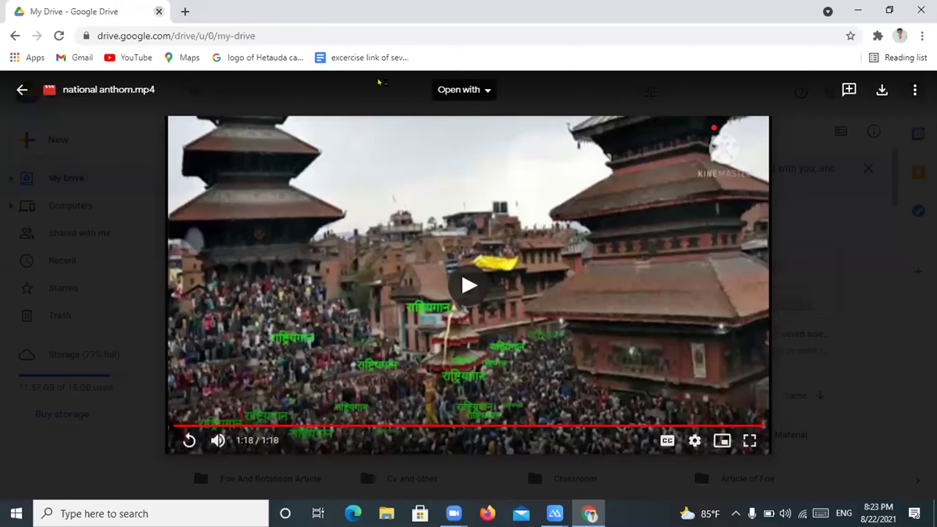
pyautogui.hotkey('alt', 'F4')
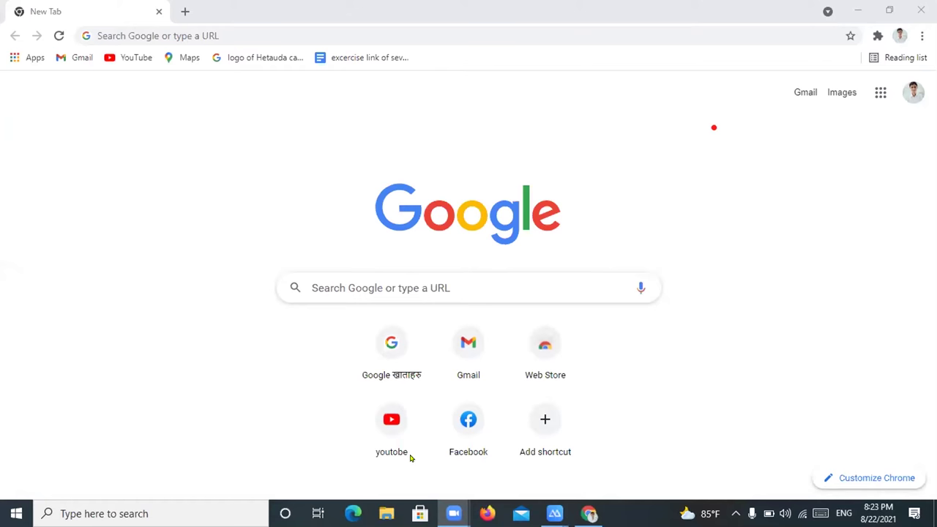
# Step: Open the quizizz.com website in the browser
pyautogui.click(263, 32)
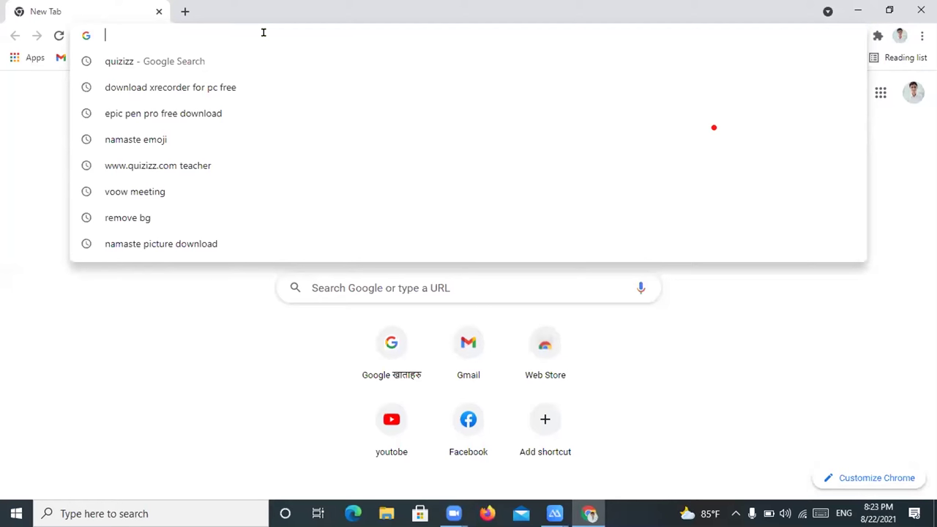
pyautogui.write('qui')
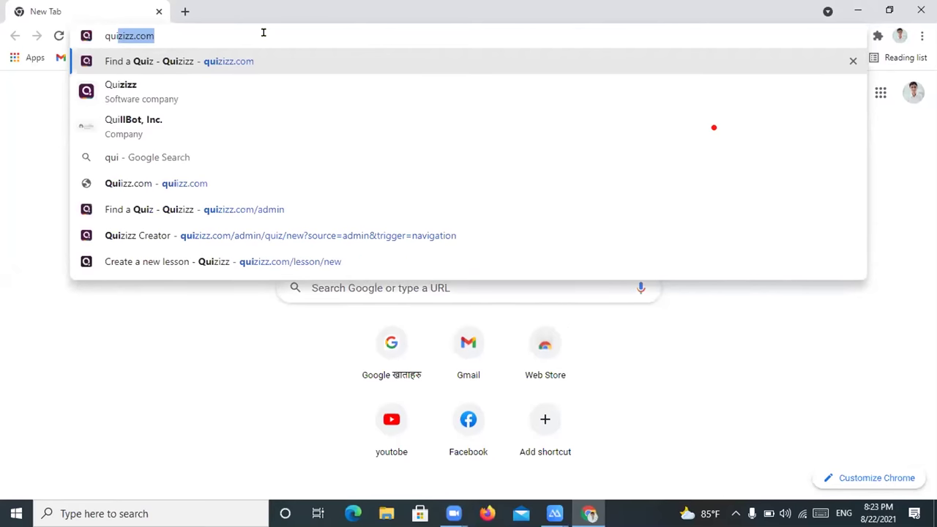
pyautogui.write('zzee')
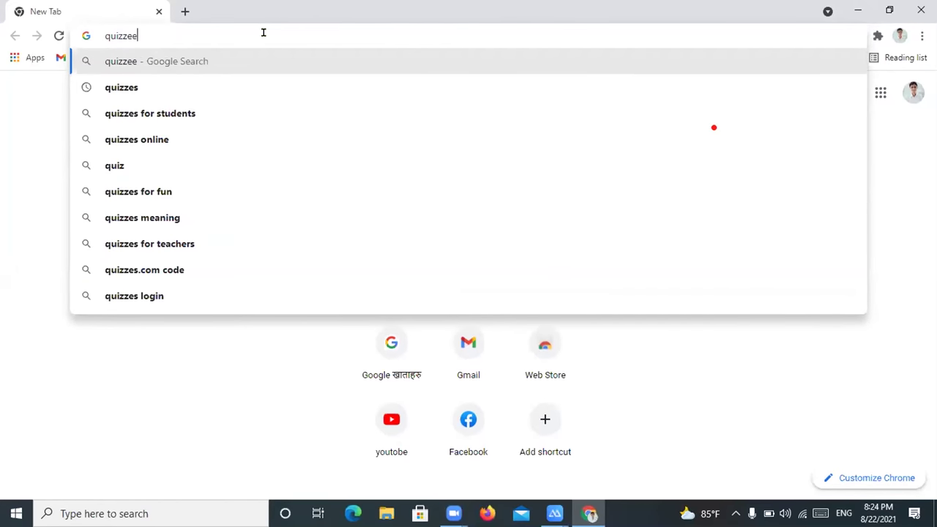
pyautogui.press('BackSpace')
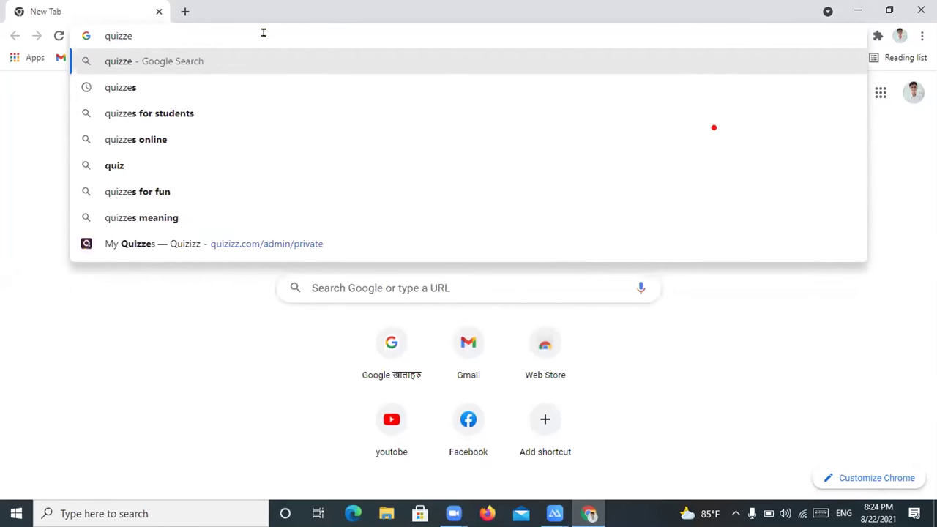
pyautogui.press('BackSpace')
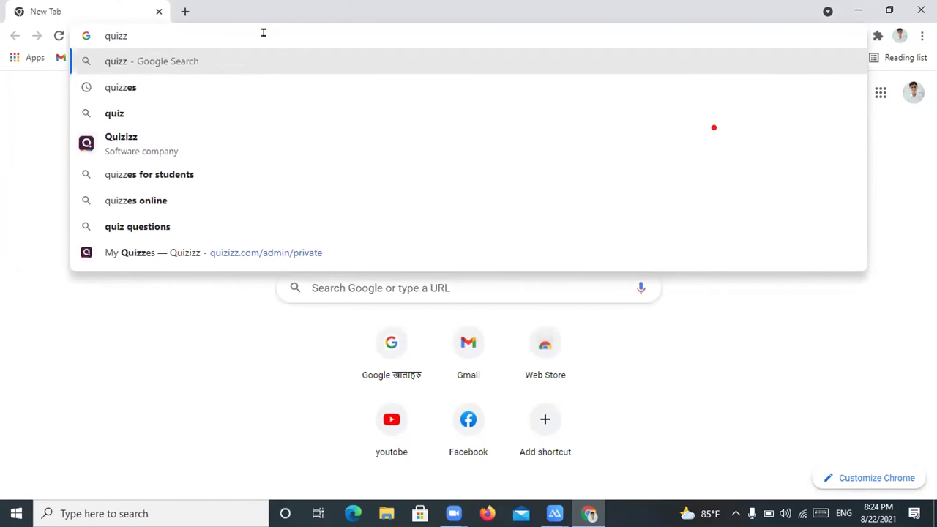
pyautogui.press('BackSpace')
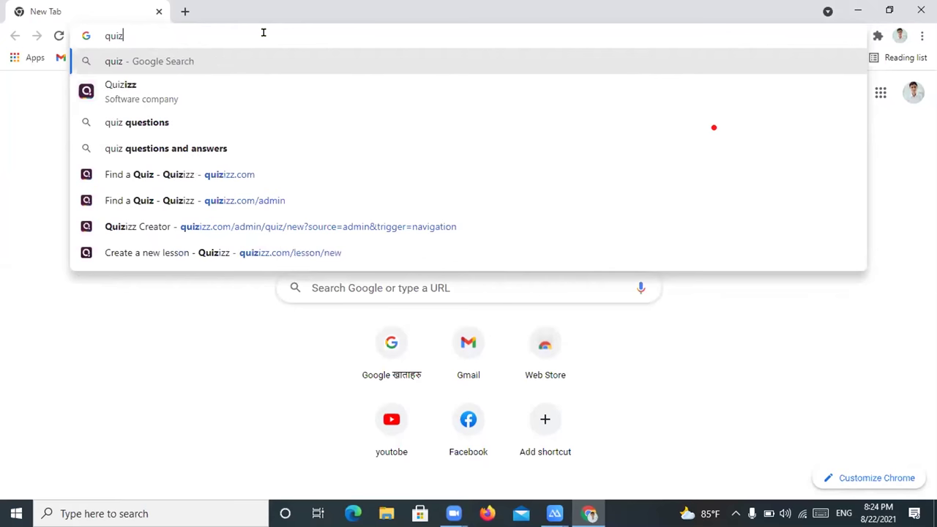
pyautogui.write('iz')
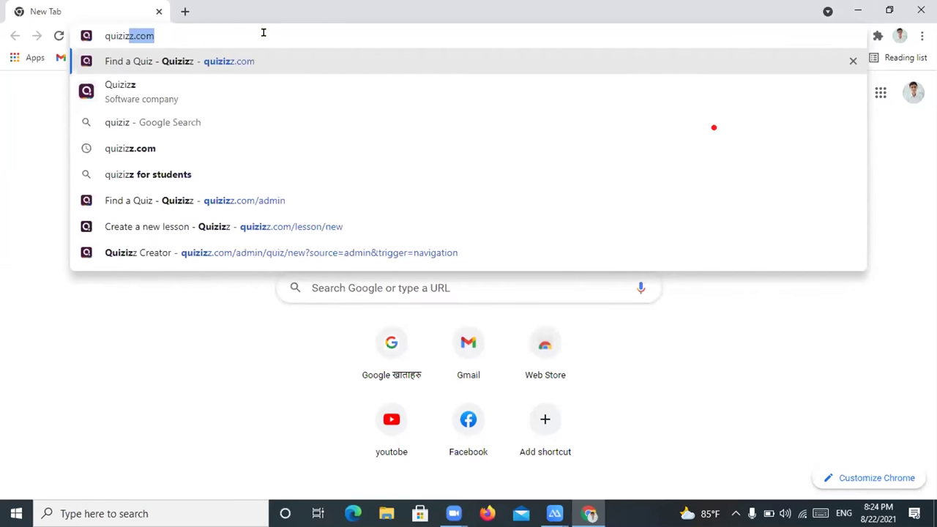
pyautogui.write('z')
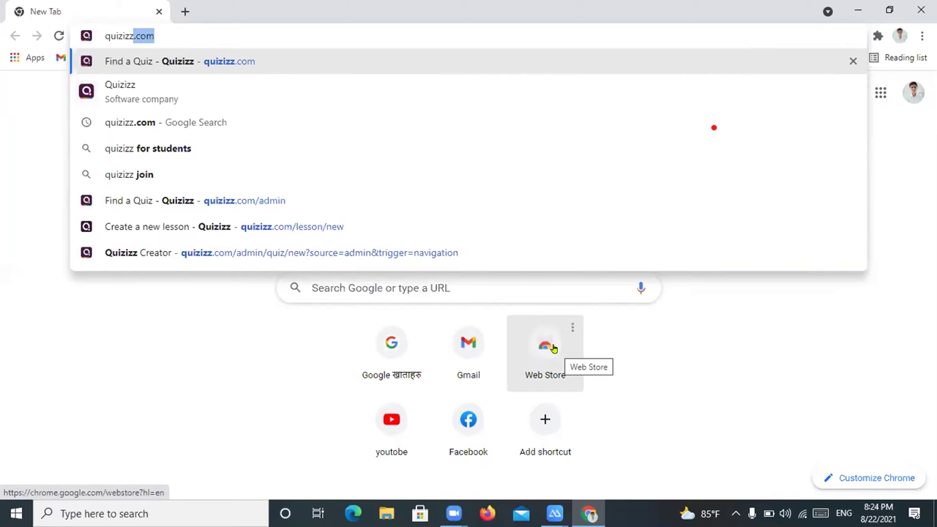
pyautogui.press('Return')
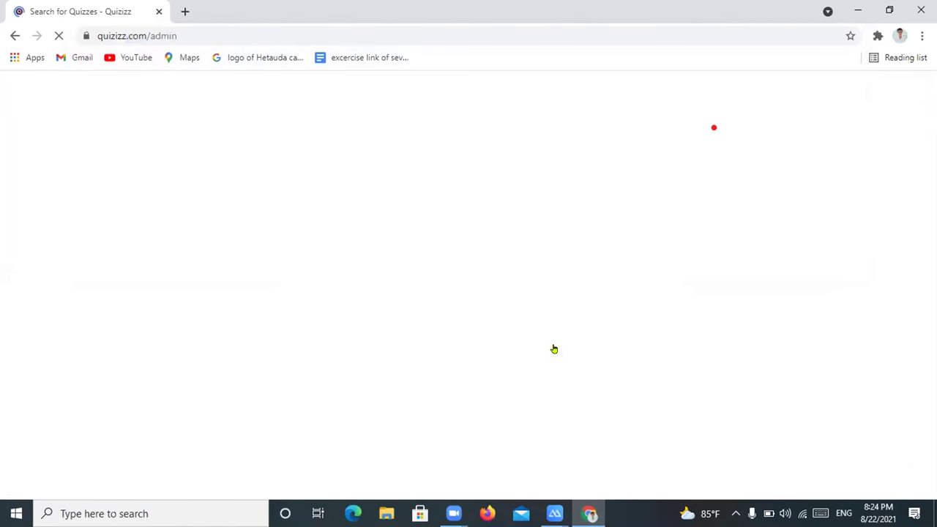
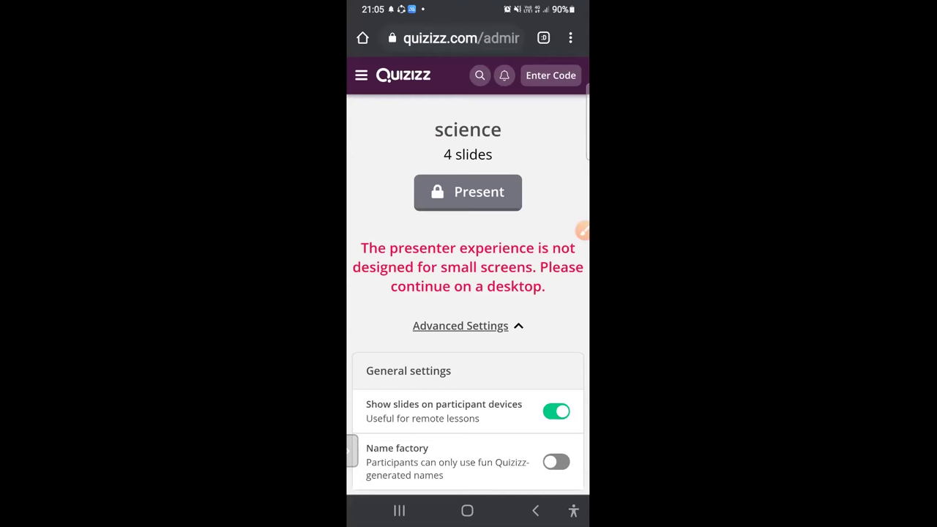
# Step: Review the general and activity settings on the science lesson's presentation page
pyautogui.scroll(-1, 582, 231)
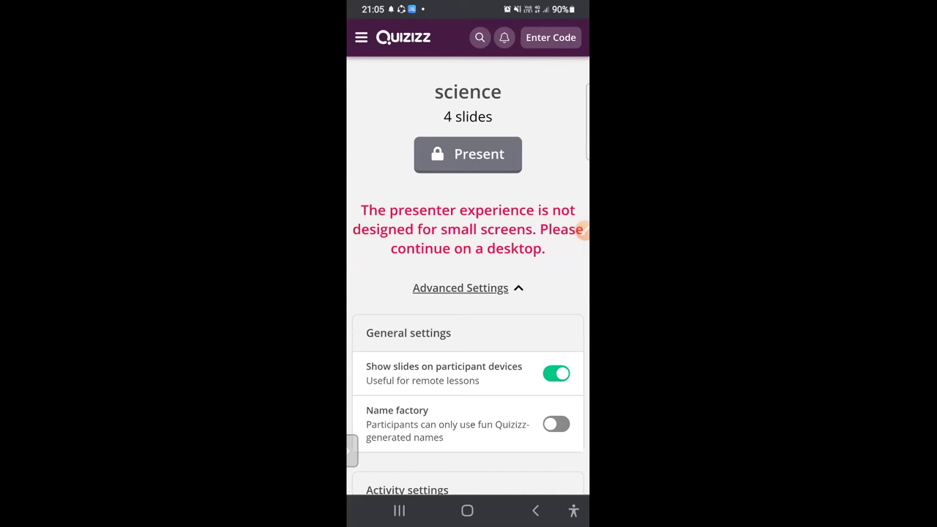
pyautogui.scroll(-1, 582, 231)
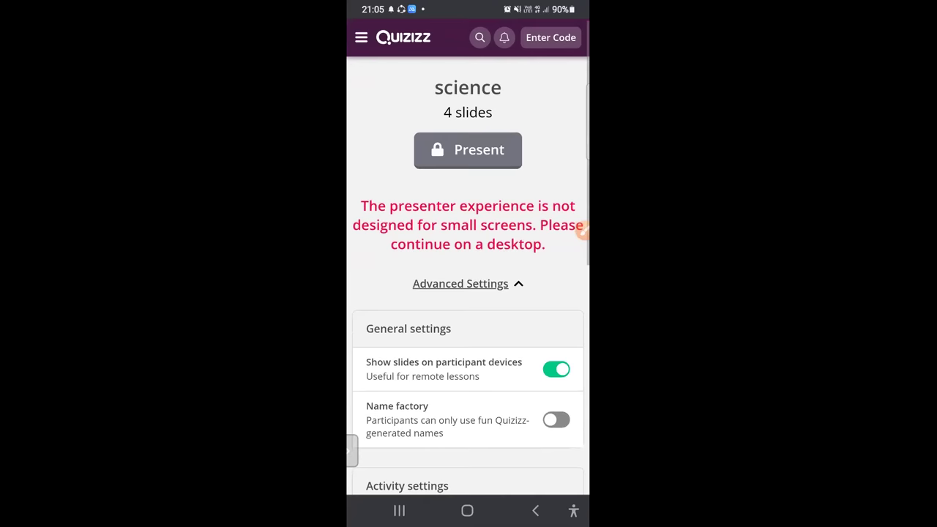
pyautogui.scroll(-10, 582, 231)
pyautogui.scroll(2, 582, 231)
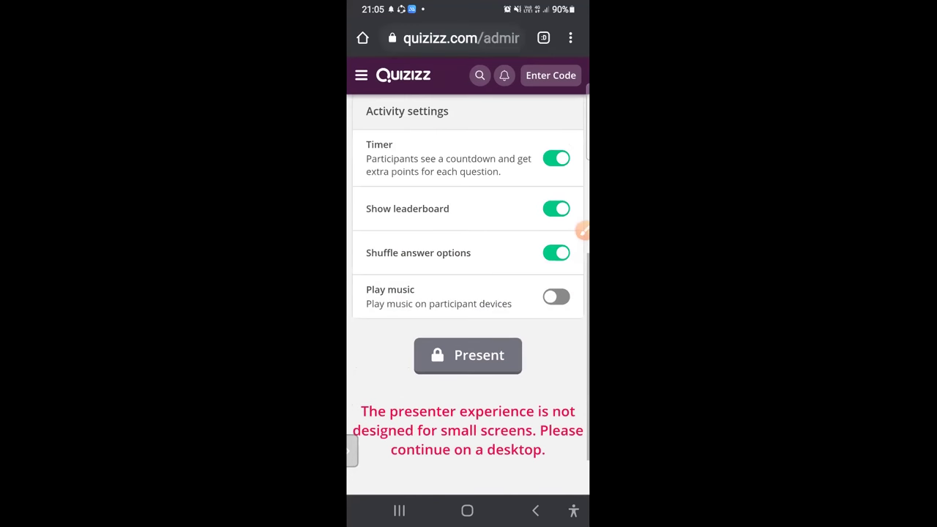
pyautogui.scroll(10, 582, 231)
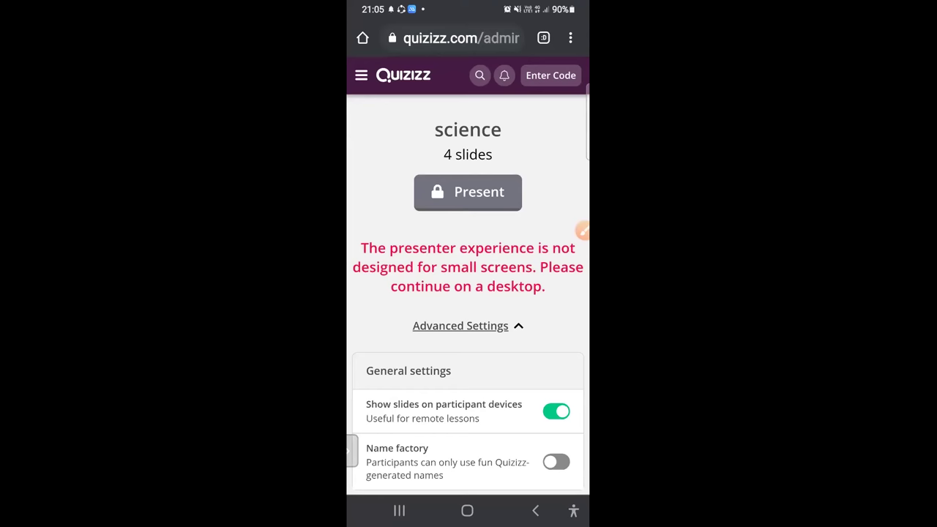
# Step: Go to My library in Quizizz and open the Grammar quiz from the list of quizzes and lessons
pyautogui.click(361, 74)
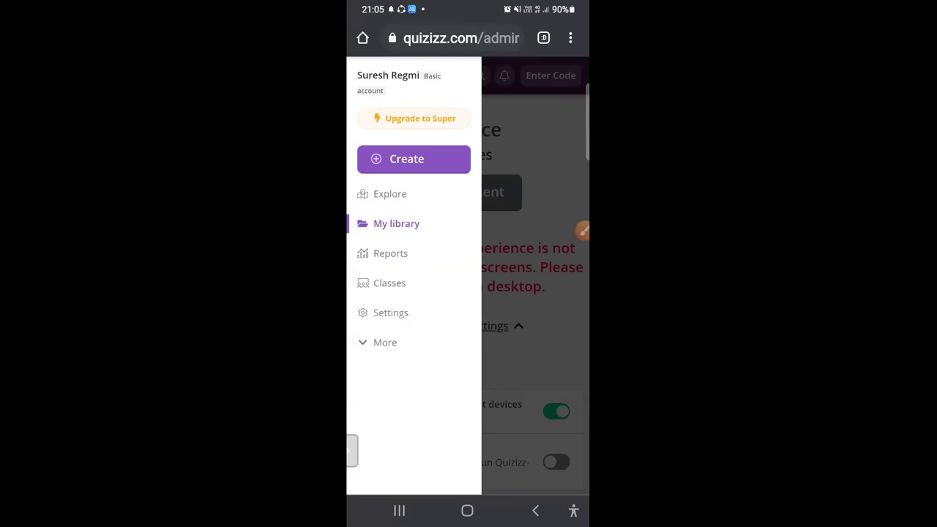
pyautogui.click(396, 223)
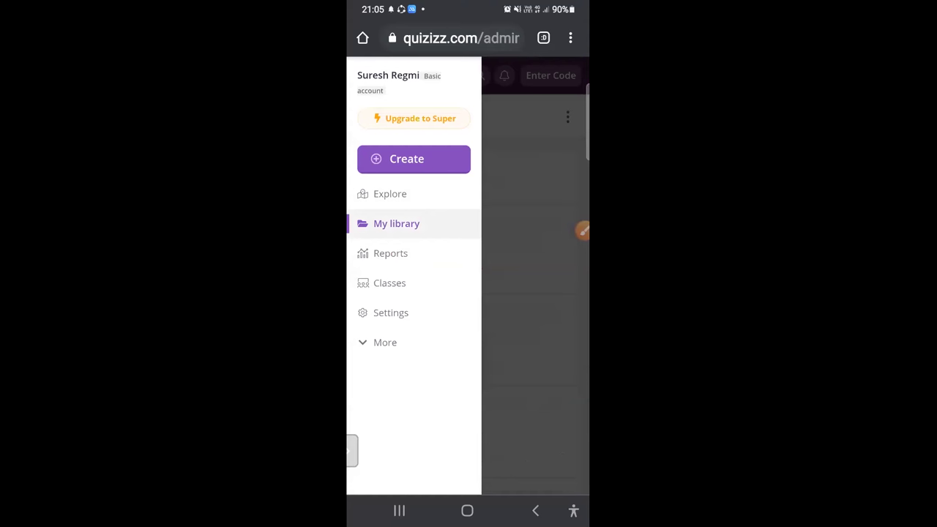
pyautogui.scroll(-2, 469, 293)
pyautogui.scroll(2, 468, 293)
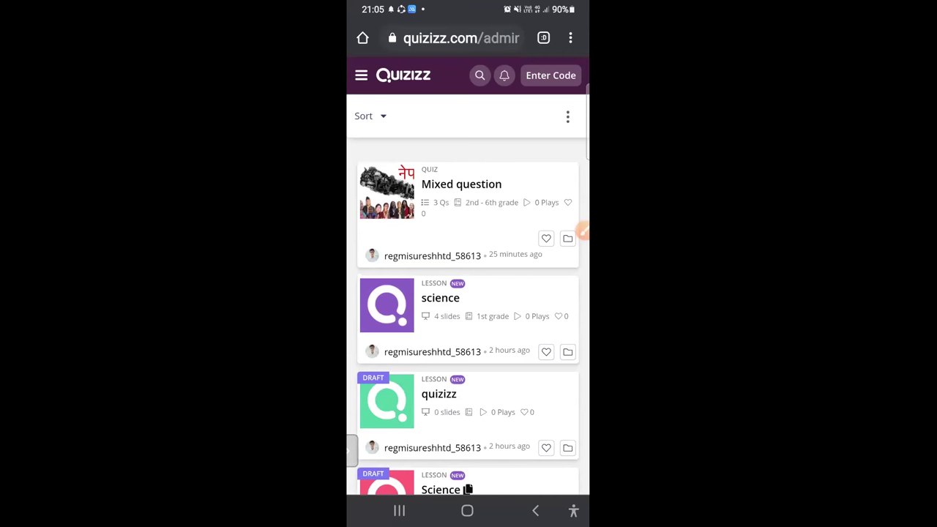
pyautogui.scroll(-2, 468, 293)
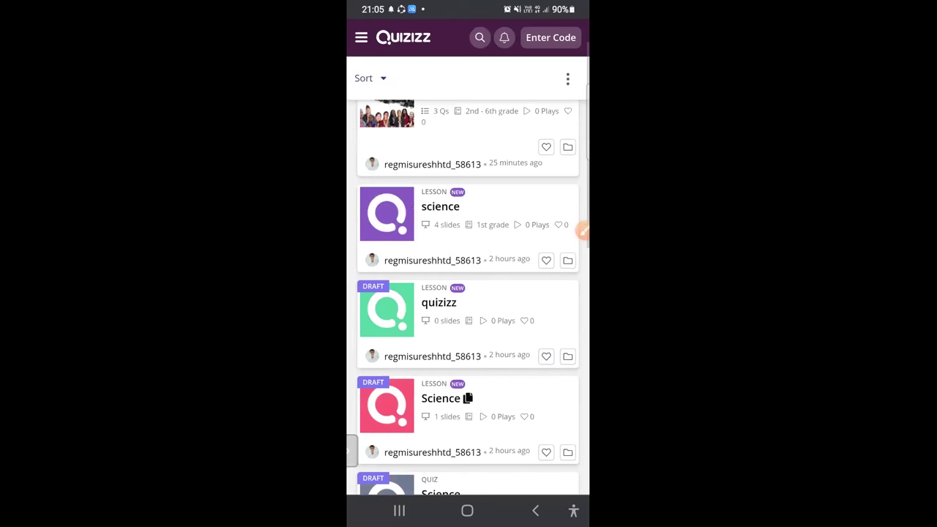
pyautogui.scroll(-2, 468, 293)
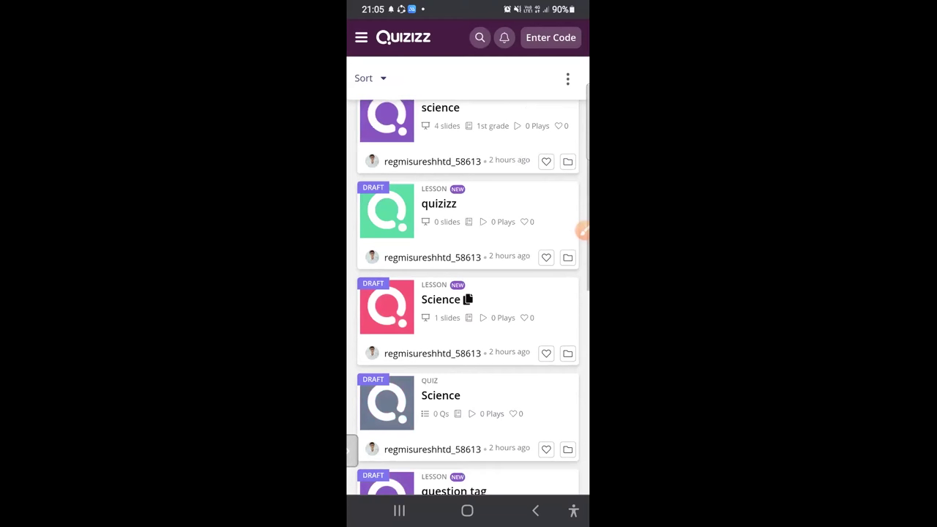
pyautogui.scroll(-2, 469, 293)
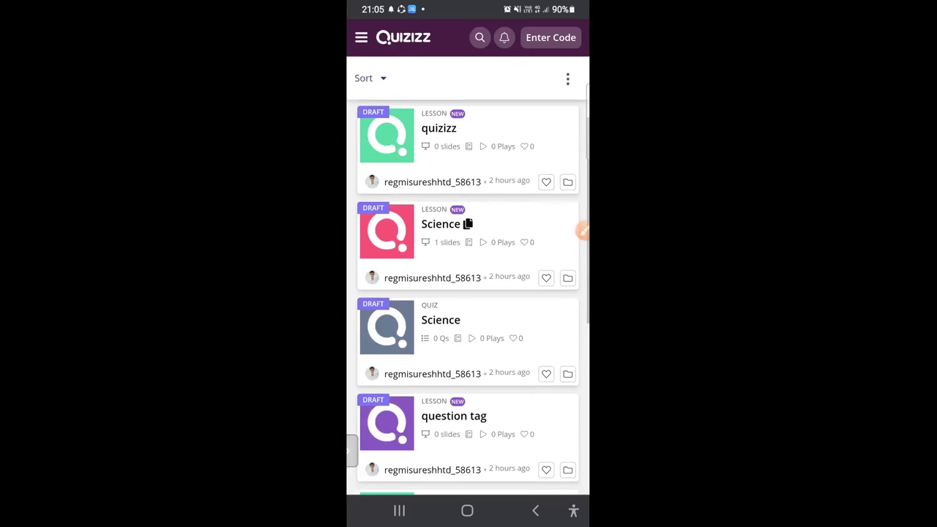
pyautogui.scroll(-2, 469, 293)
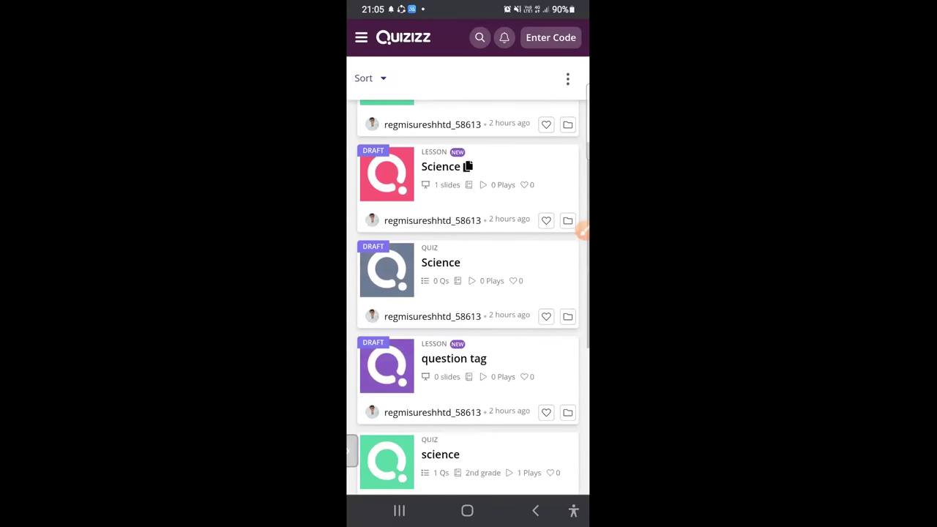
pyautogui.scroll(-1, 469, 293)
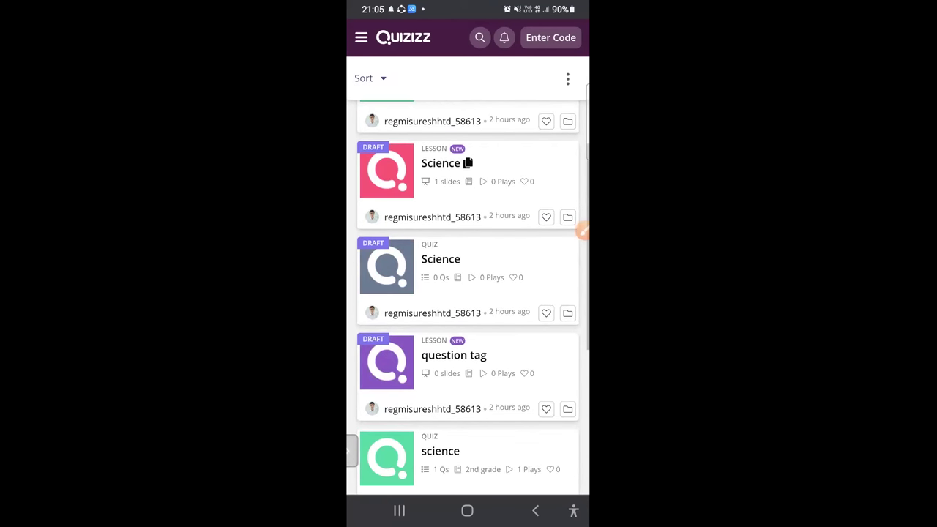
pyautogui.scroll(-10, 469, 292)
pyautogui.scroll(3, 468, 292)
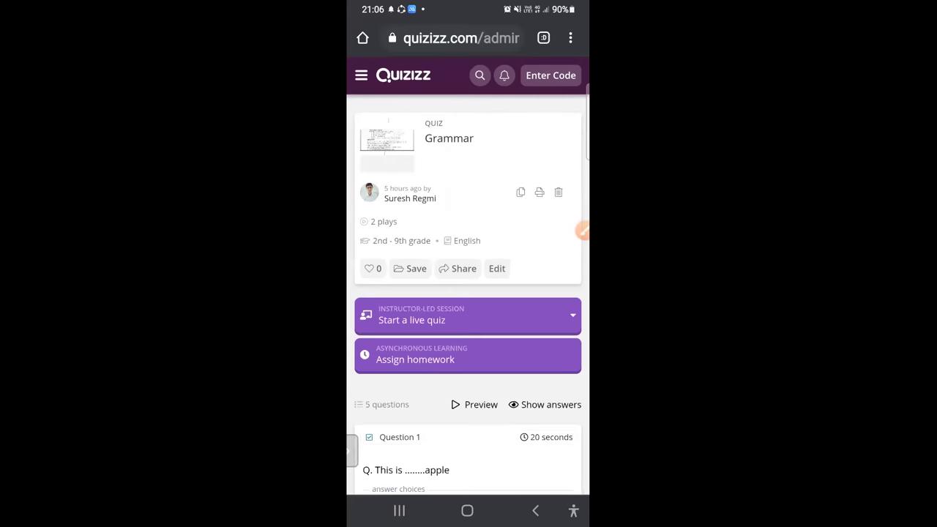
# Step: Look through the Grammar quiz's questions and copy the quiz's shareable link from its invite options
pyautogui.scroll(-8, 468, 293)
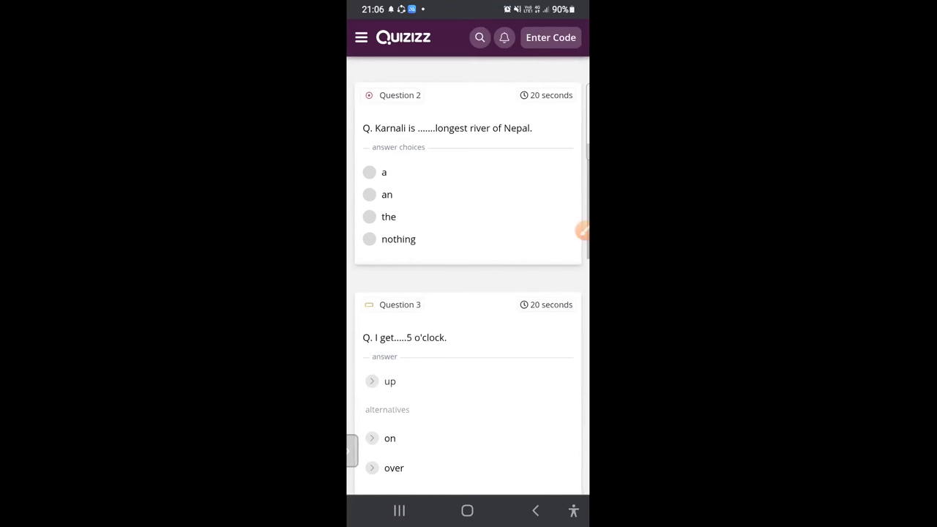
pyautogui.scroll(-6, 468, 292)
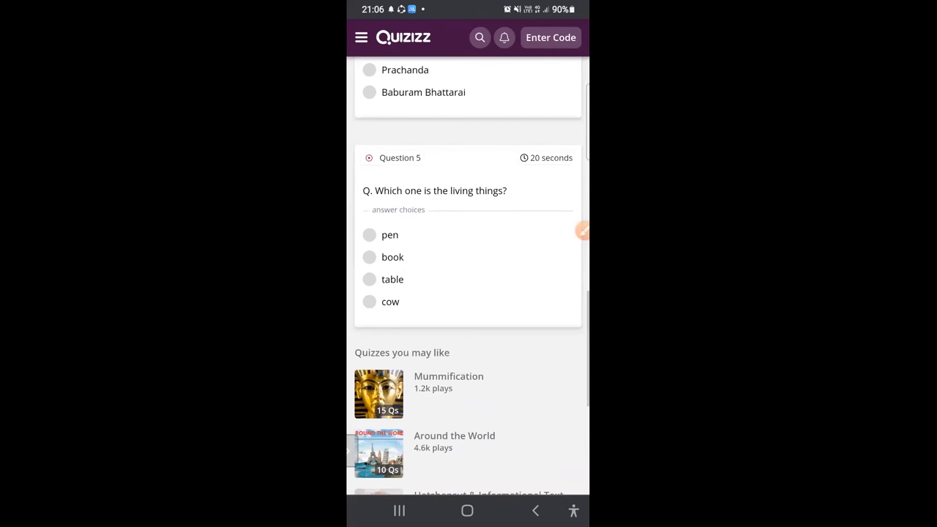
pyautogui.scroll(10, 468, 293)
pyautogui.scroll(5, 469, 293)
pyautogui.click(440, 317)
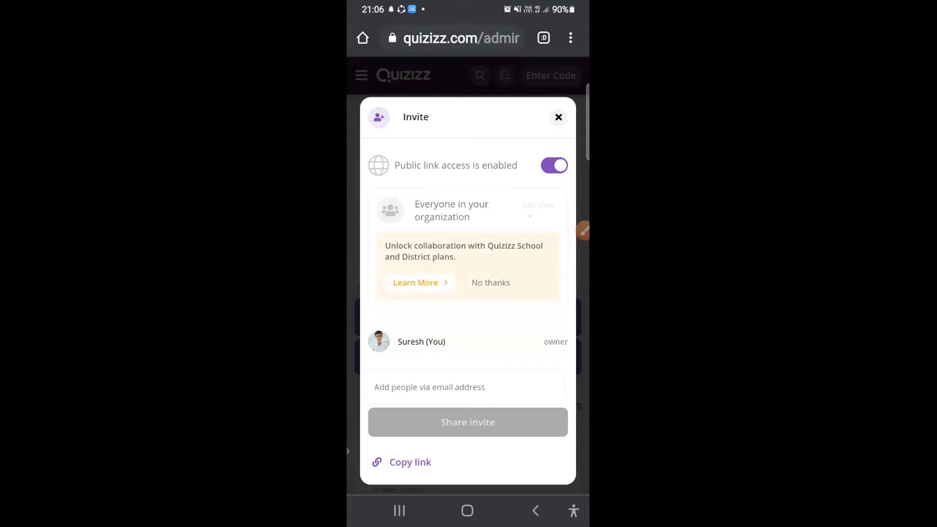
pyautogui.click(408, 462)
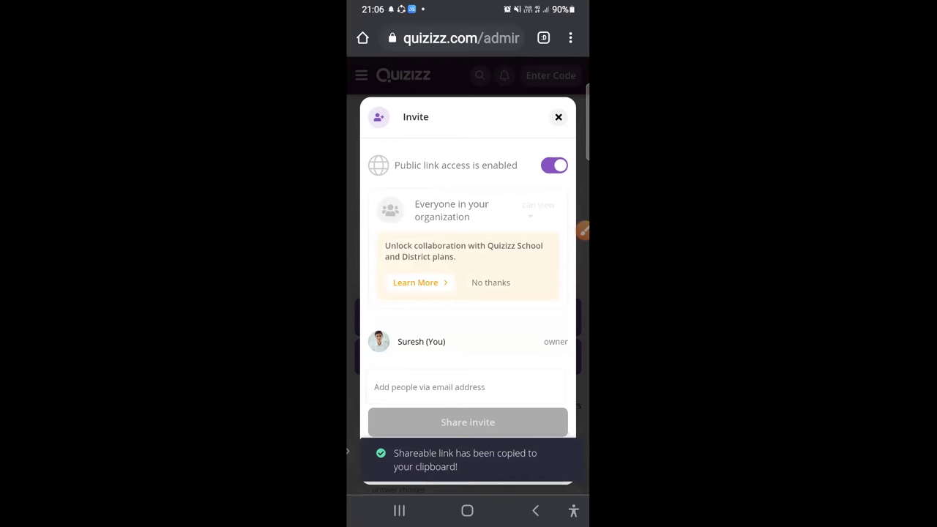
# Step: Switch from the browser to the Zoom meeting and open its chat
pyautogui.click(467, 510)
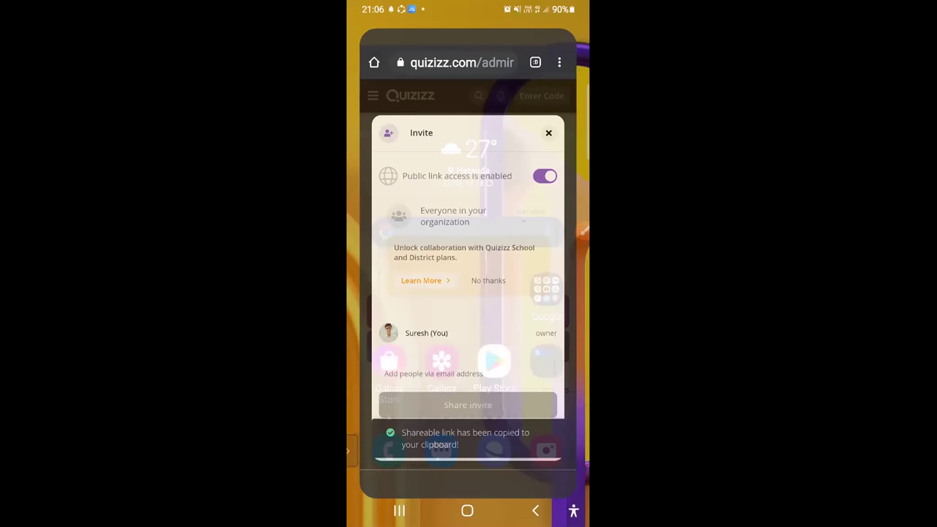
pyautogui.click(399, 510)
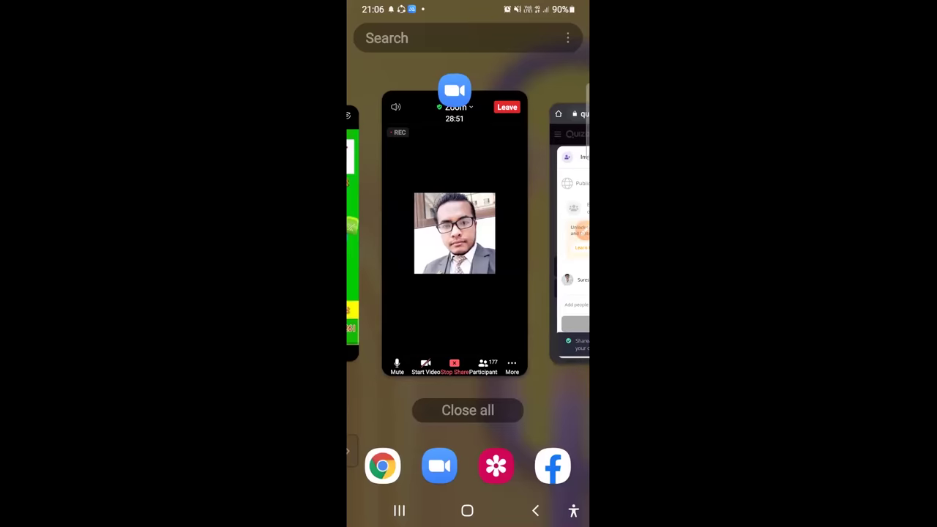
pyautogui.click(454, 230)
pyautogui.click(563, 476)
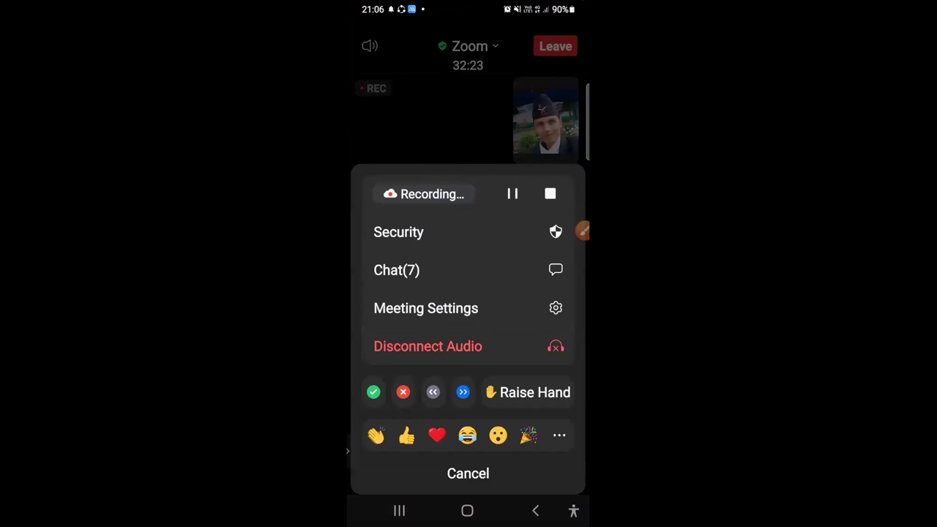
pyautogui.click(468, 473)
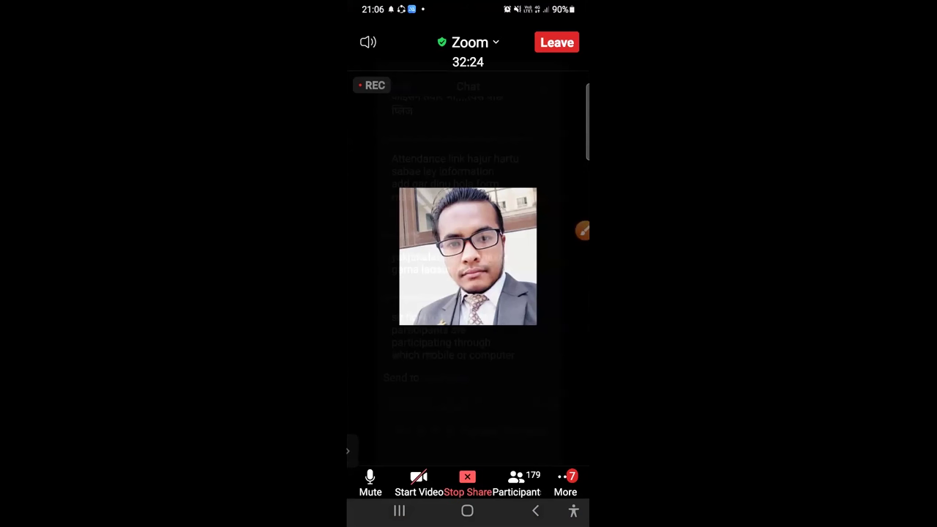
# Step: Send the copied Grammar quiz link as a direct message to the STFT/NELTA participant and close the chat
pyautogui.click(401, 377)
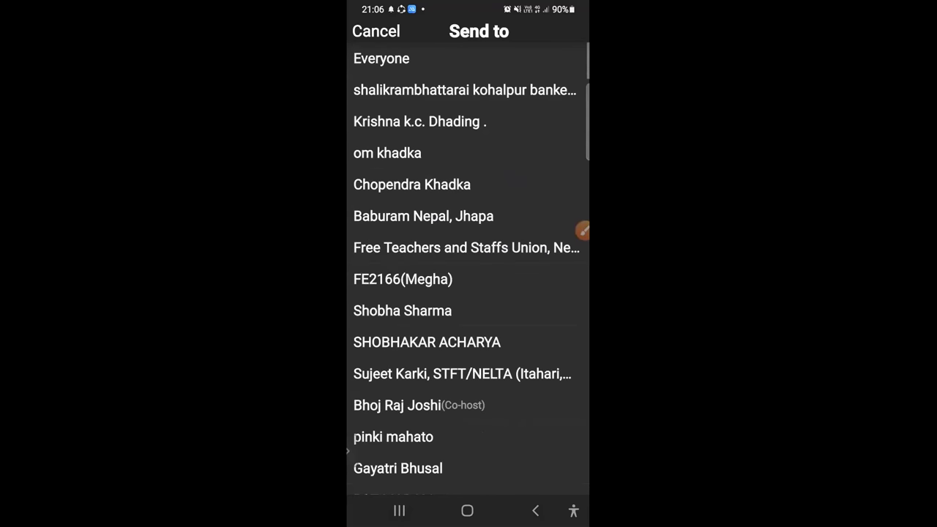
pyautogui.click(462, 373)
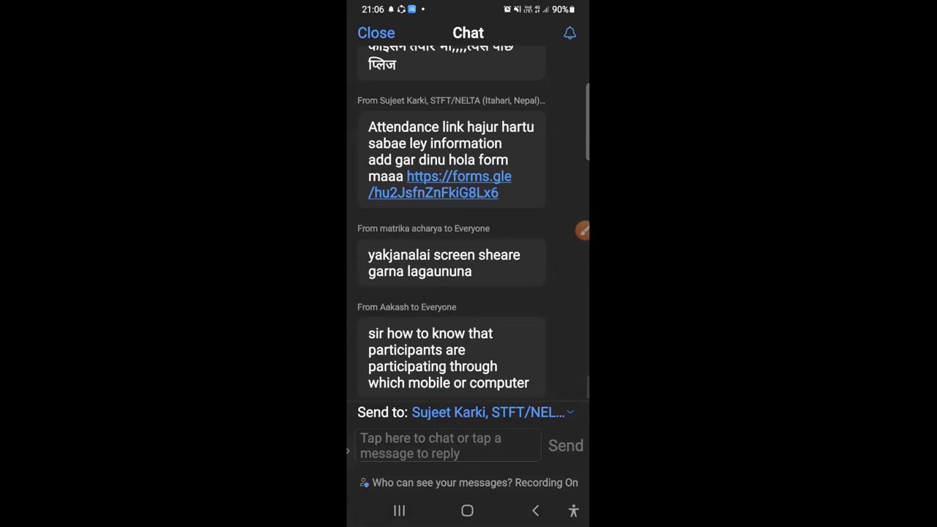
pyautogui.click(448, 446)
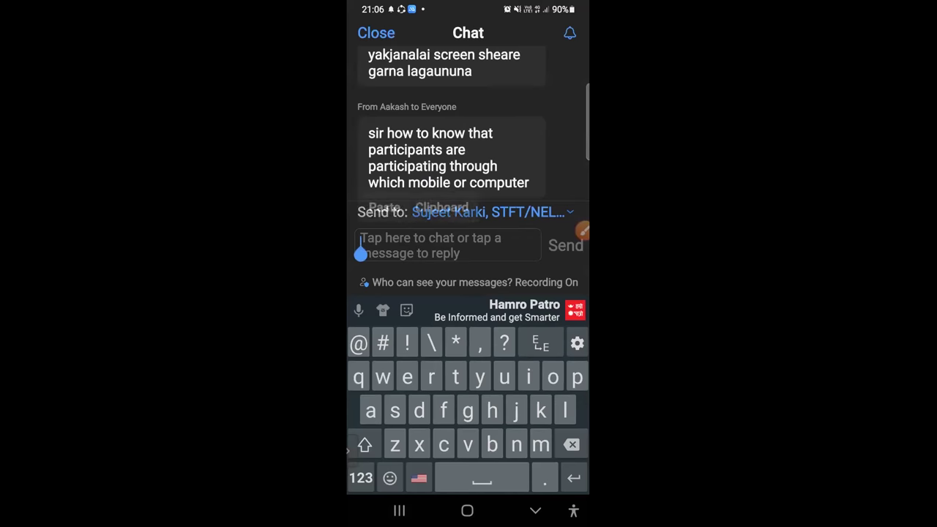
pyautogui.click(385, 207)
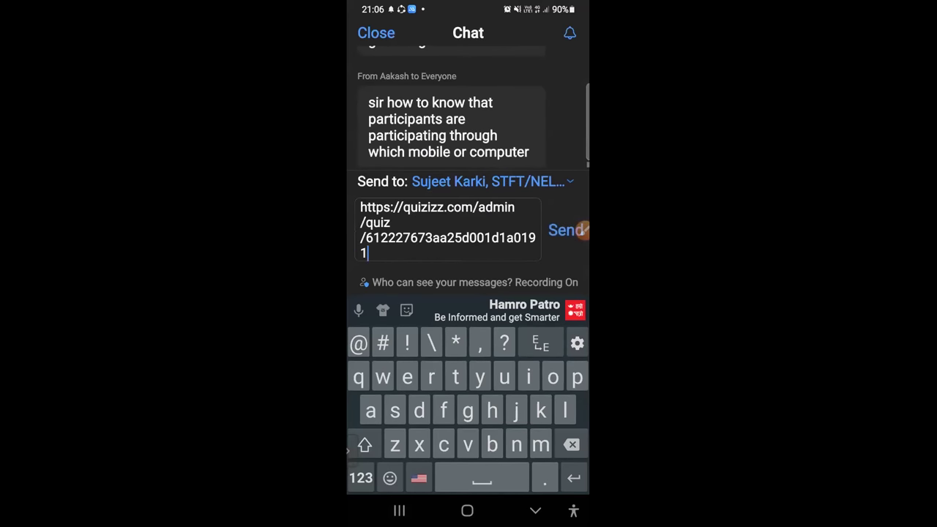
pyautogui.click(578, 230)
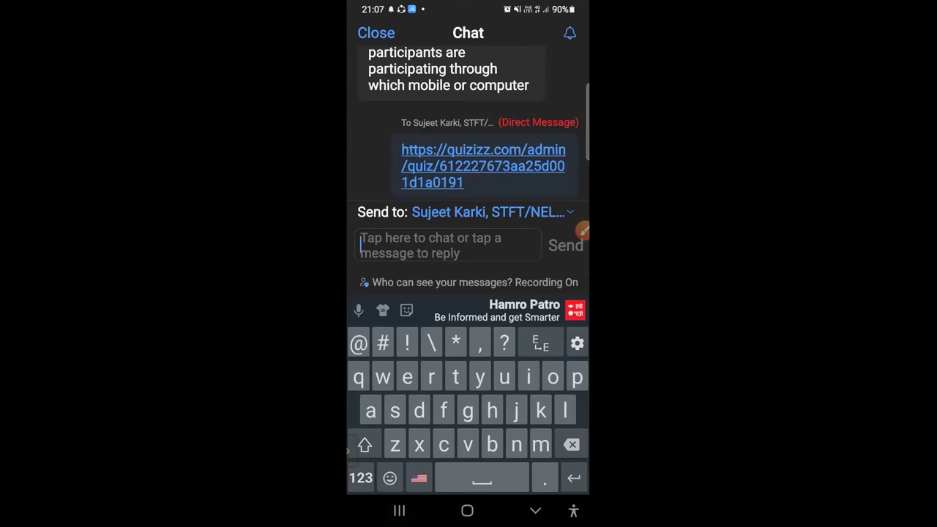
pyautogui.click(535, 511)
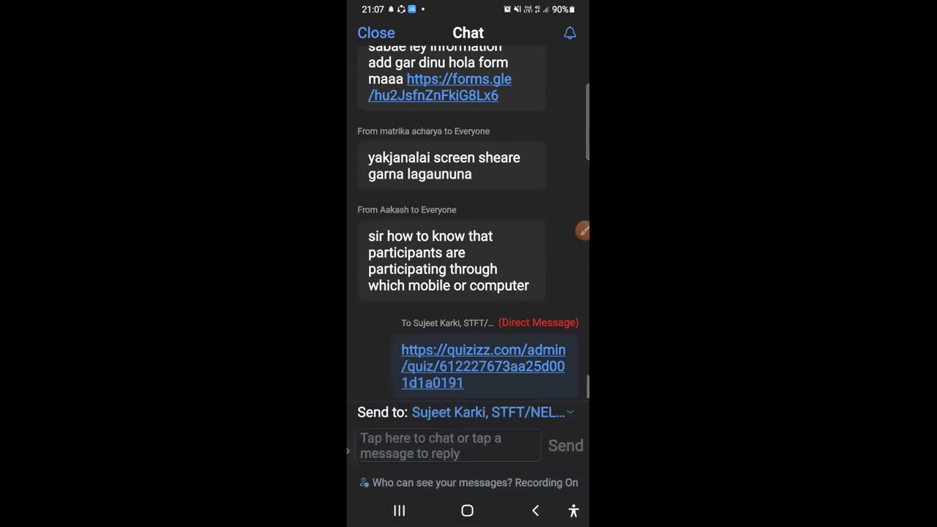
pyautogui.click(375, 33)
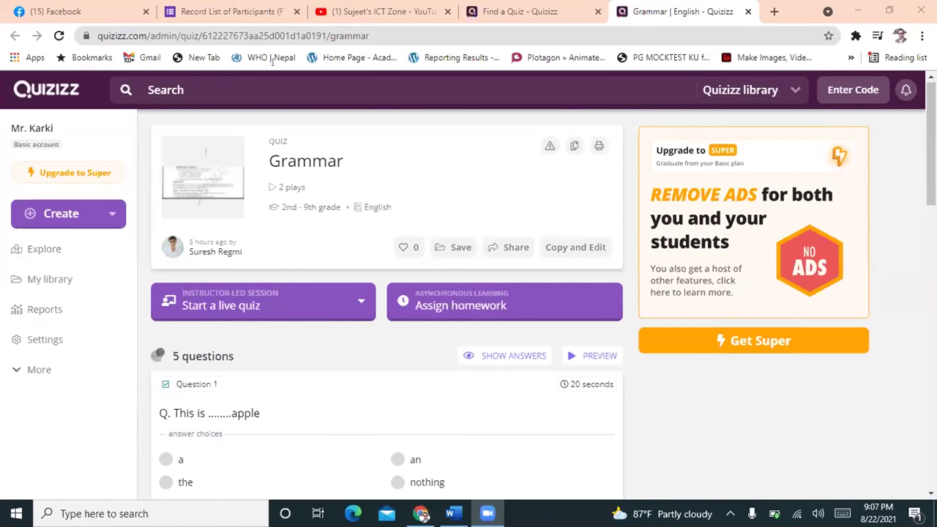
# Step: Start the Grammar quiz as a live session in Classic mode and continue to its waiting lobby
pyautogui.click(212, 299)
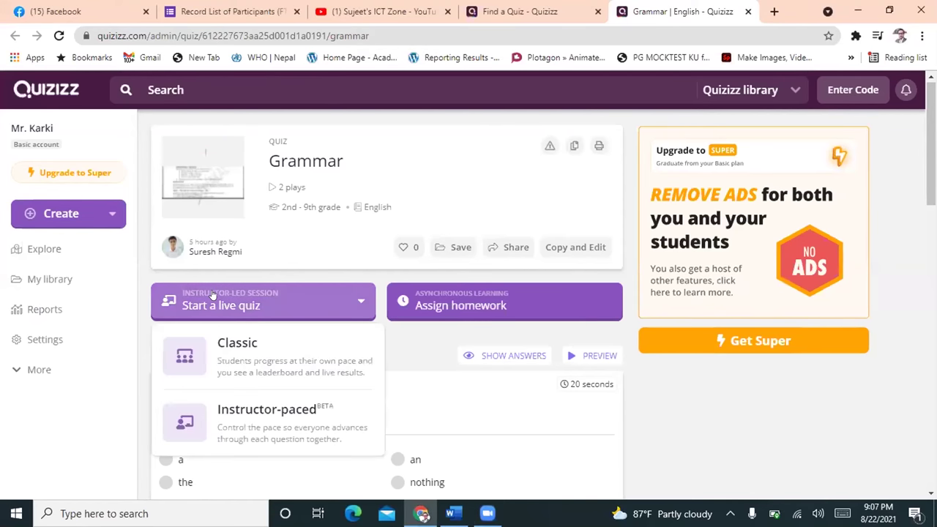
pyautogui.click(232, 347)
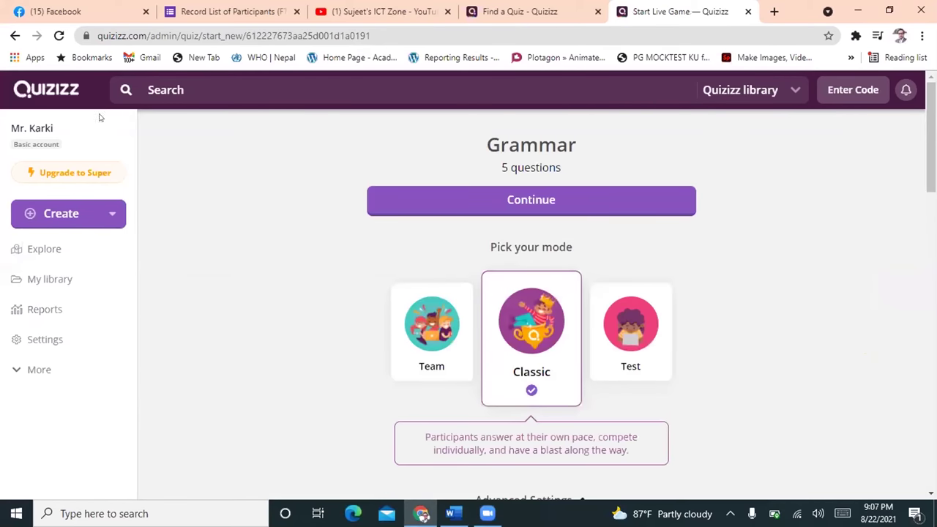
pyautogui.click(504, 202)
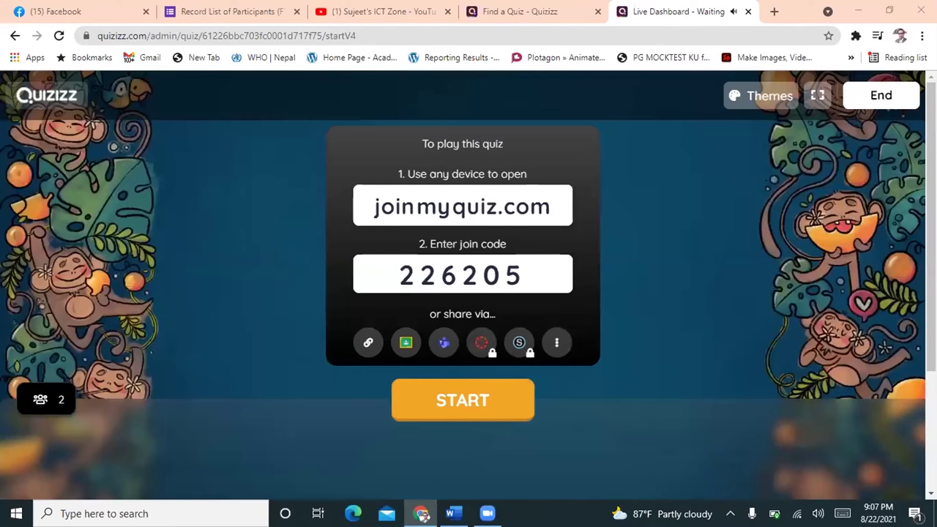
# Step: Examine the live quiz's waiting lobby, checking the joining instructions and the list of participants who have joined
pyautogui.scroll(-3, 247, 393)
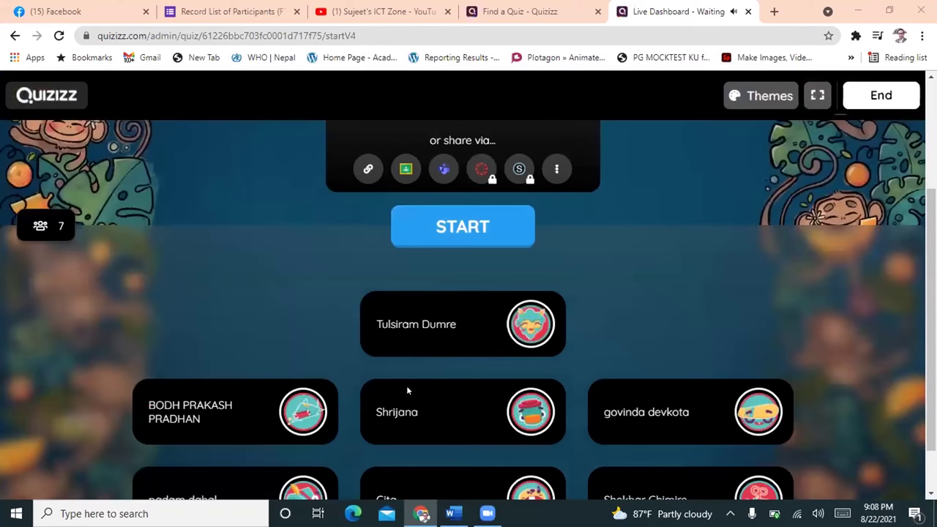
pyautogui.scroll(-1, 497, 393)
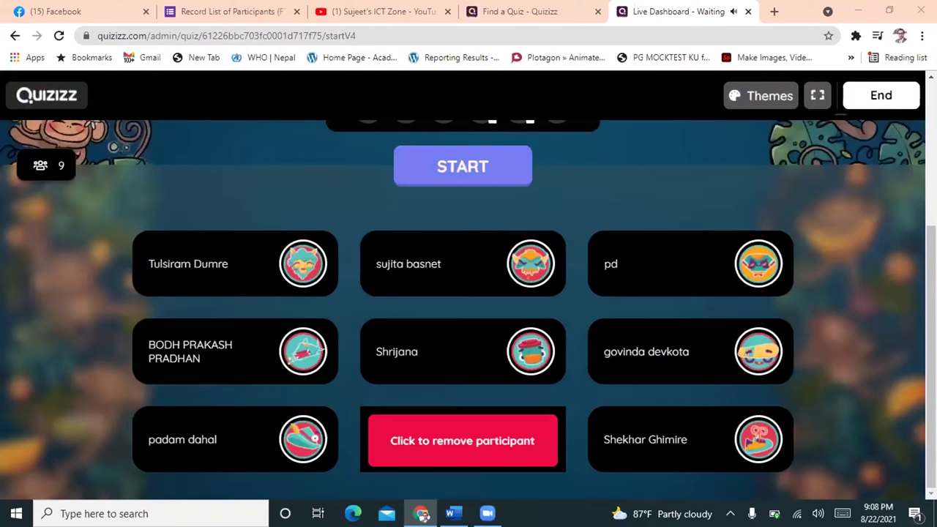
pyautogui.scroll(2, 284, 351)
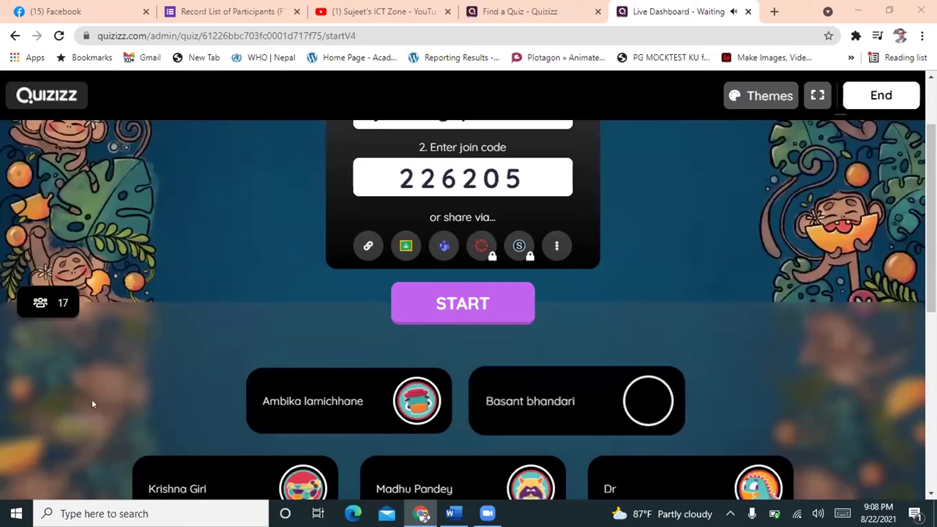
pyautogui.scroll(2, 523, 361)
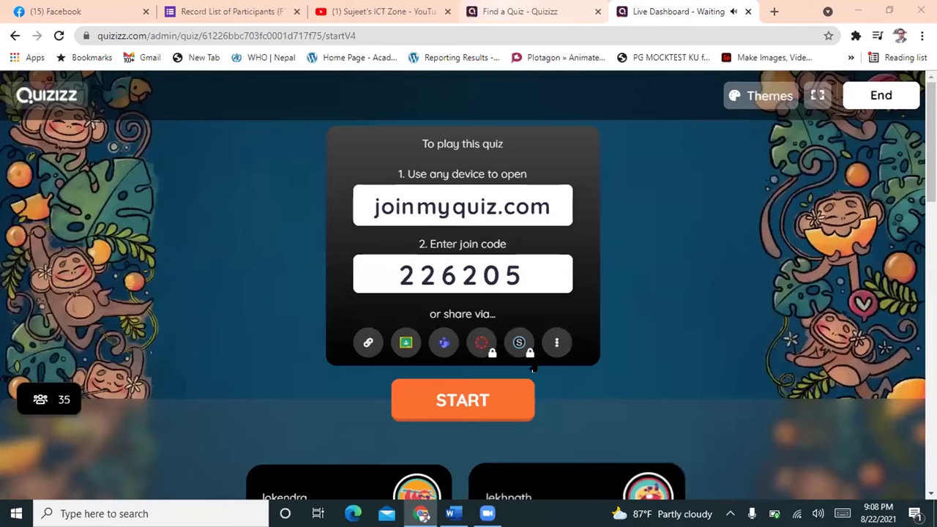
pyautogui.scroll(-3, 533, 370)
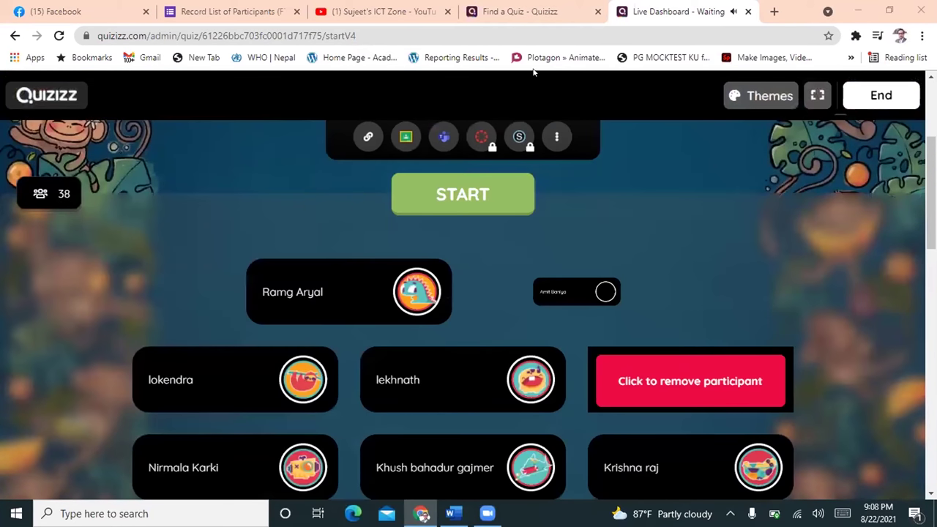
pyautogui.scroll(-3, 533, 71)
pyautogui.scroll(1, 626, 278)
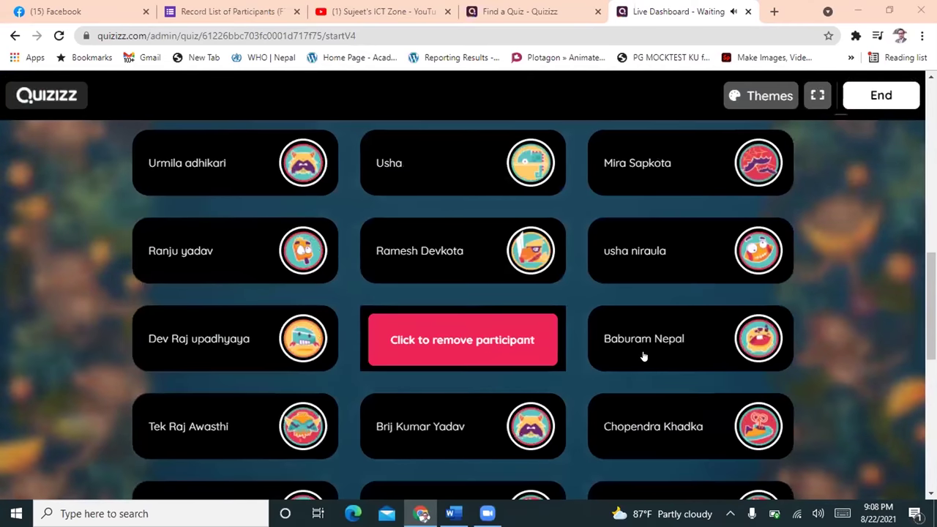
pyautogui.scroll(5, 618, 338)
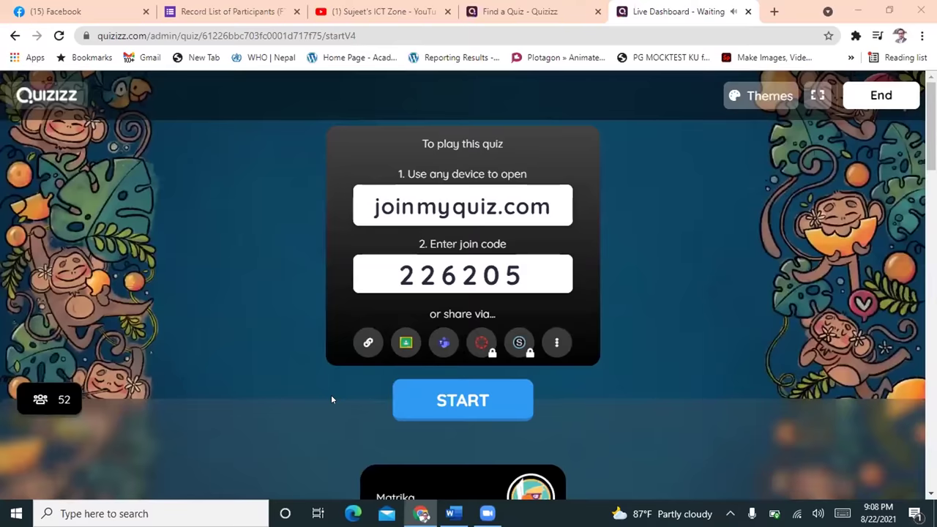
pyautogui.scroll(-3, 330, 394)
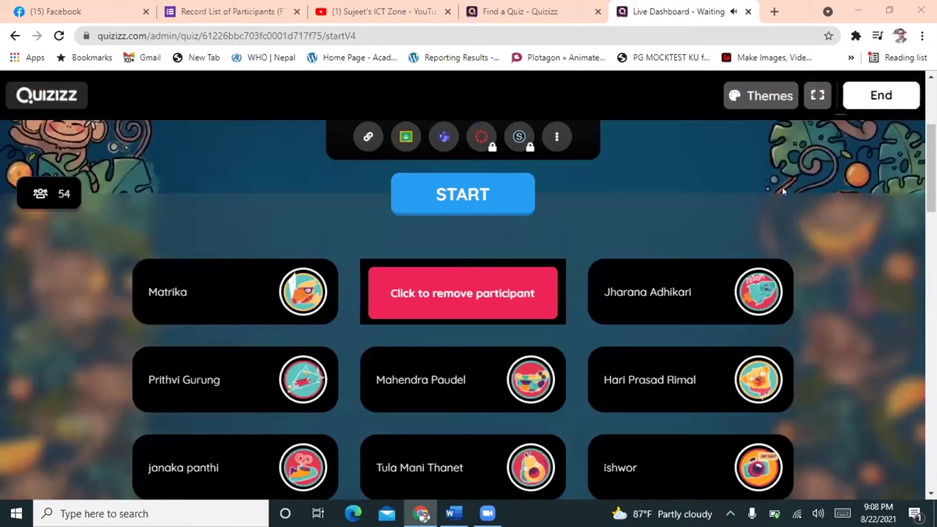
pyautogui.scroll(3, 432, 263)
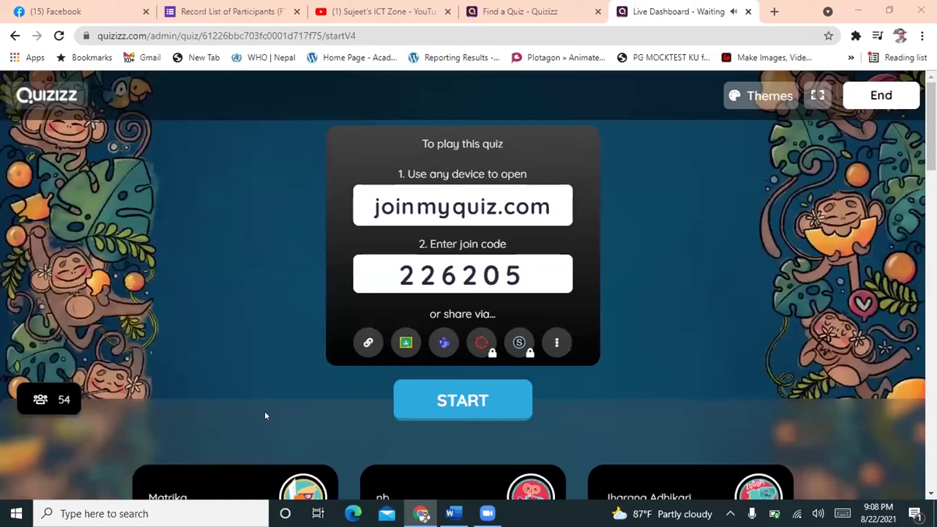
pyautogui.scroll(-3, 532, 142)
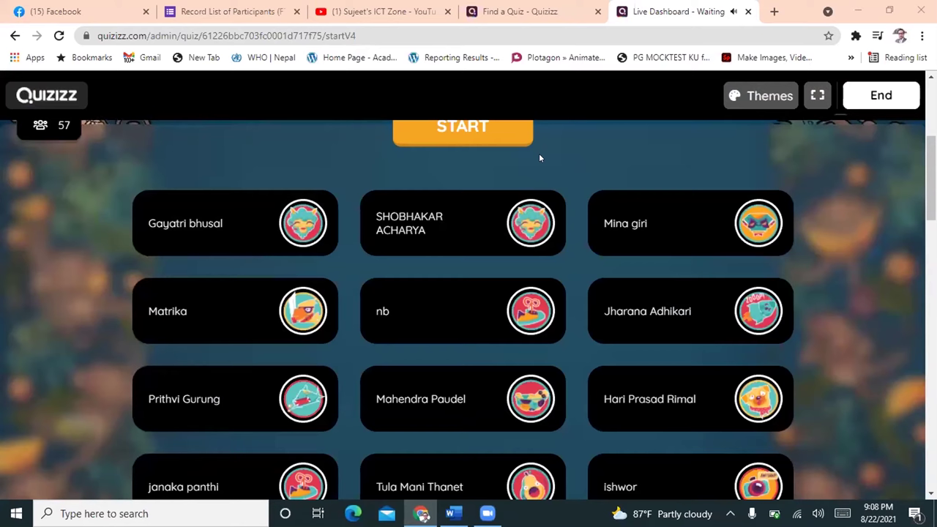
pyautogui.scroll(3, 607, 285)
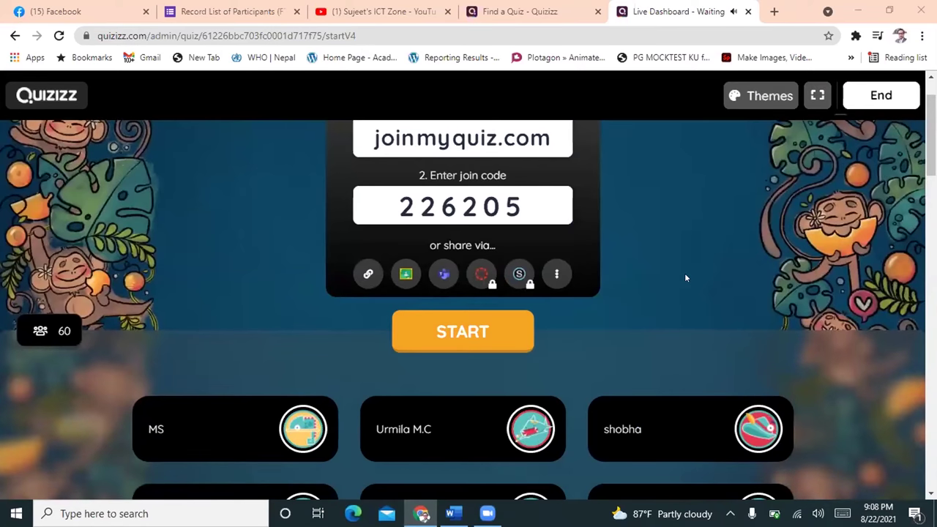
pyautogui.scroll(-3, 538, 395)
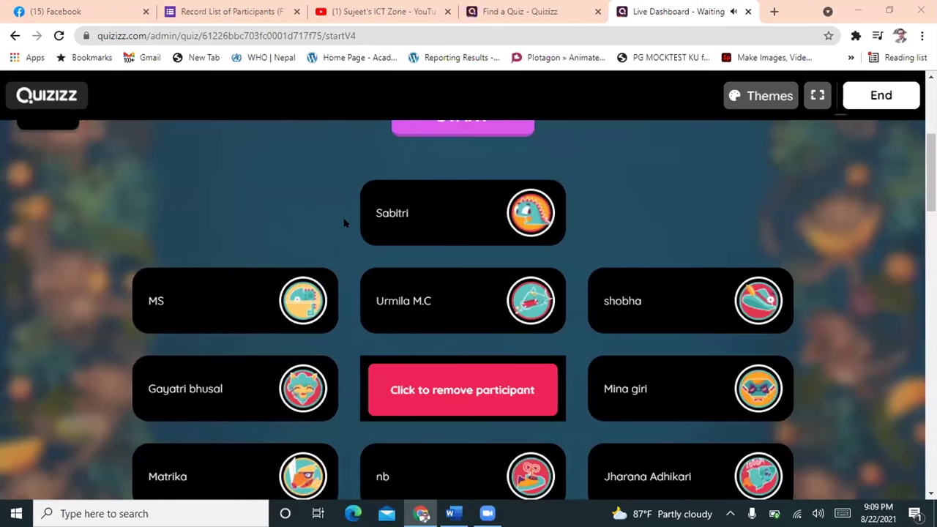
pyautogui.scroll(-4, 571, 234)
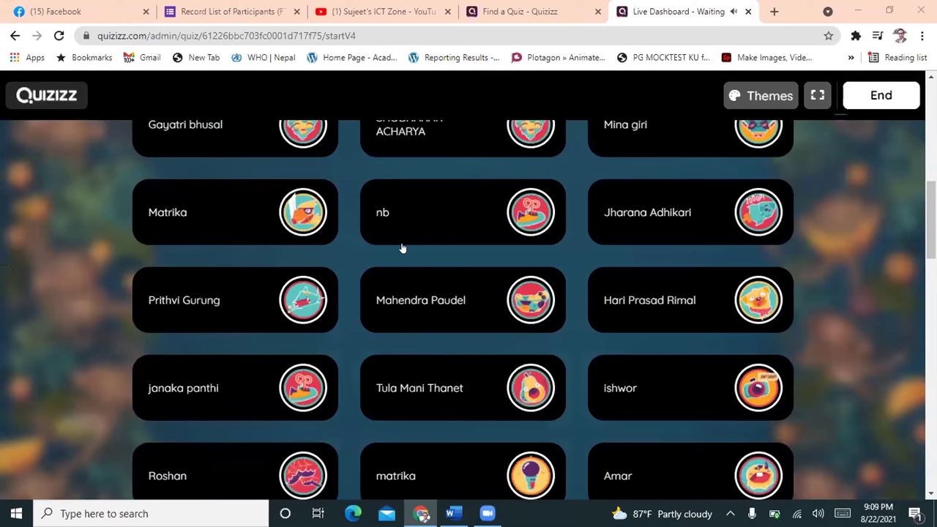
pyautogui.scroll(3, 439, 249)
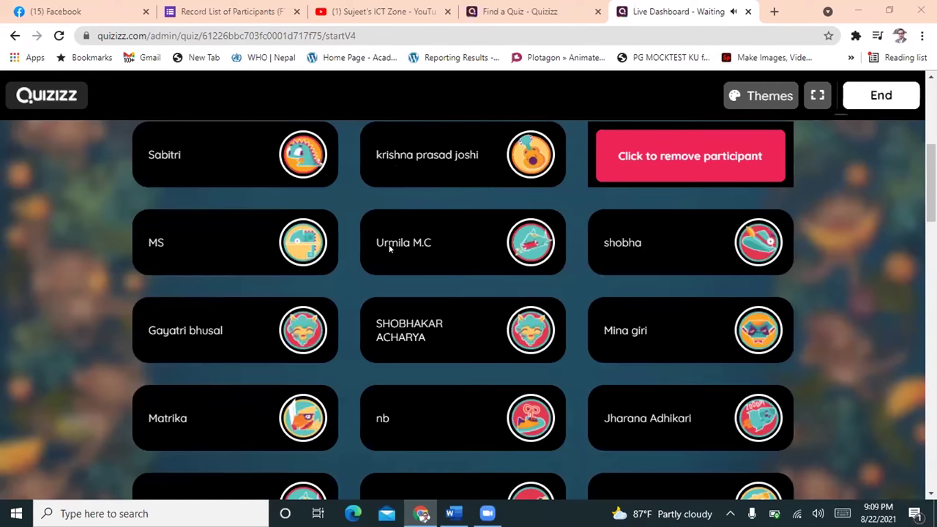
pyautogui.scroll(1, 339, 327)
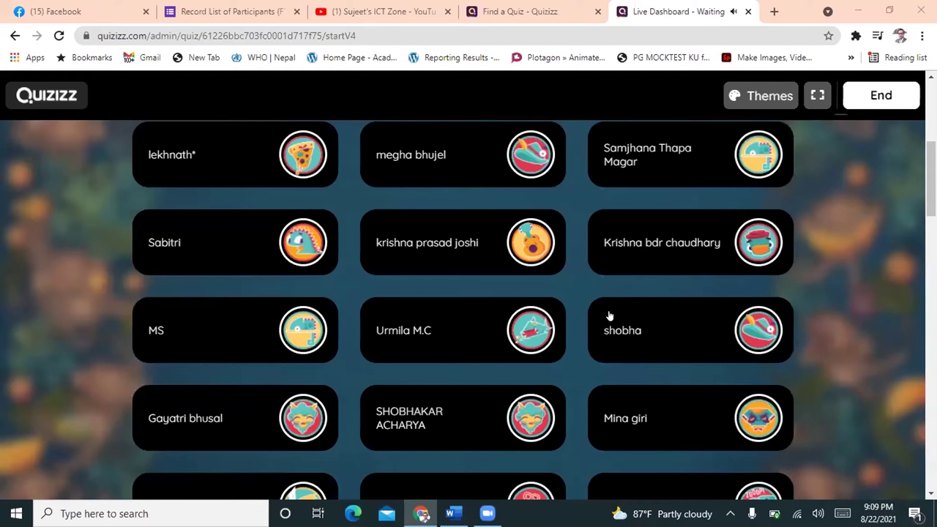
pyautogui.scroll(2, 581, 379)
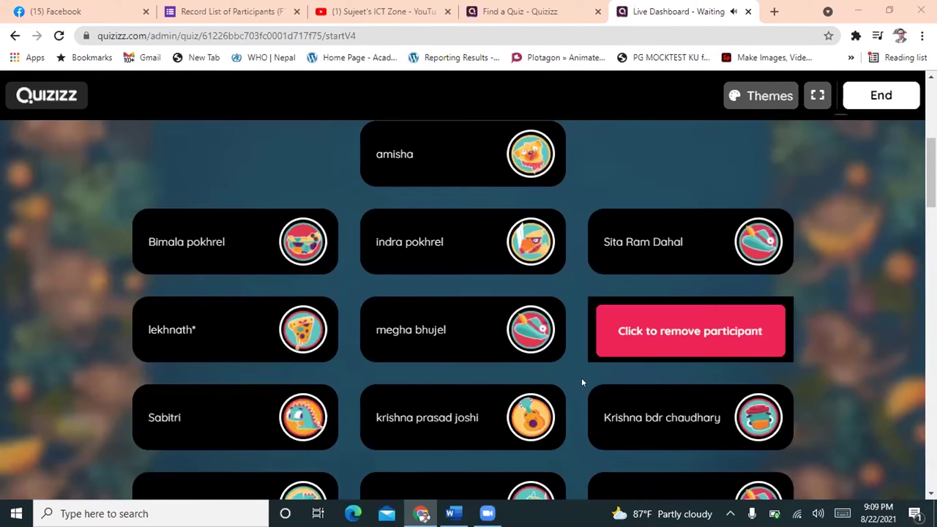
pyautogui.scroll(-8, 581, 379)
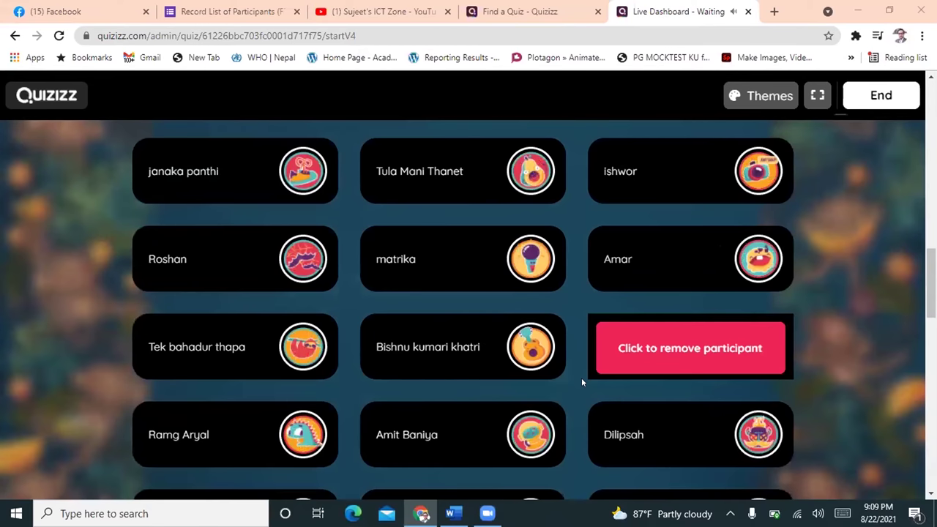
pyautogui.scroll(-4, 581, 381)
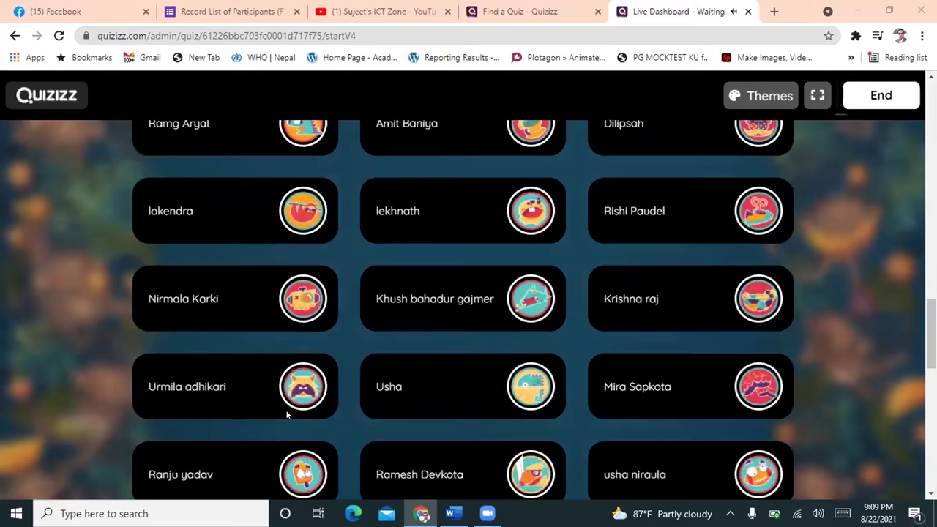
pyautogui.scroll(10, 287, 415)
pyautogui.scroll(-1, 287, 415)
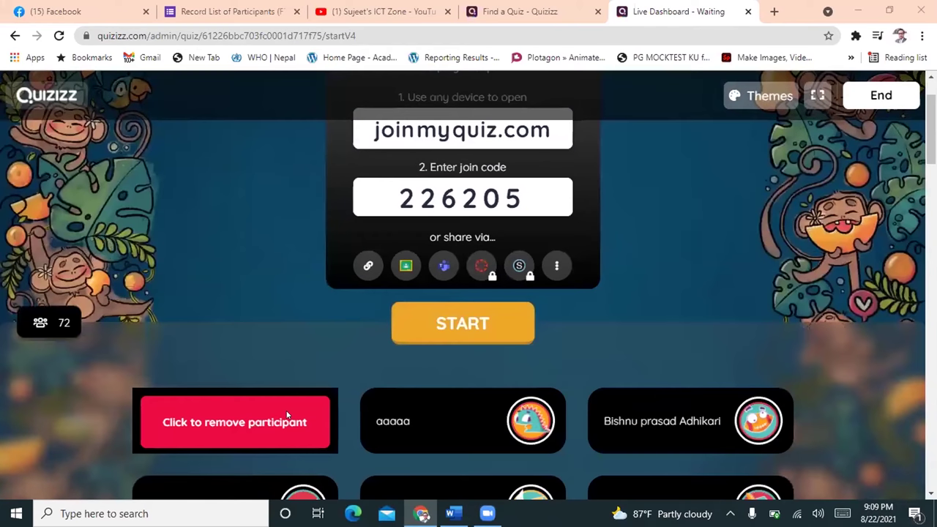
pyautogui.scroll(-1, 287, 415)
pyautogui.scroll(2, 287, 415)
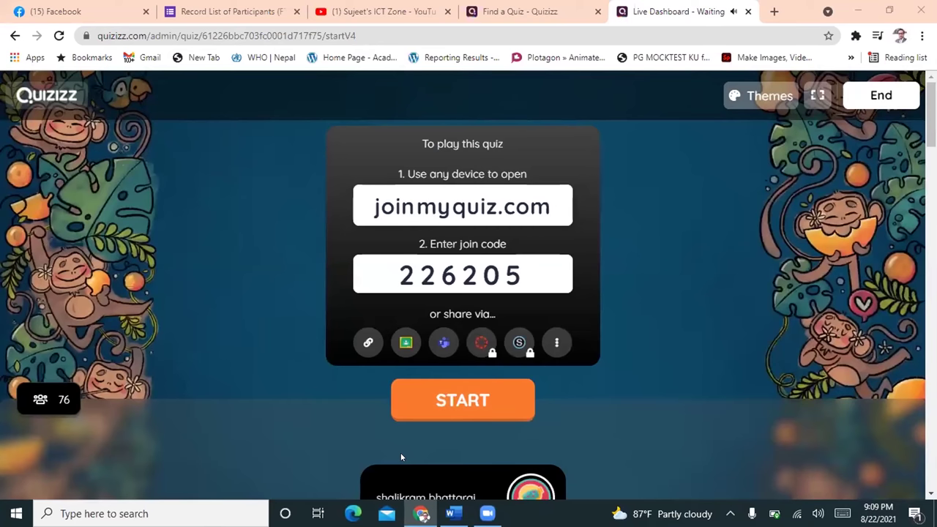
pyautogui.scroll(-5, 401, 458)
pyautogui.scroll(5, 409, 440)
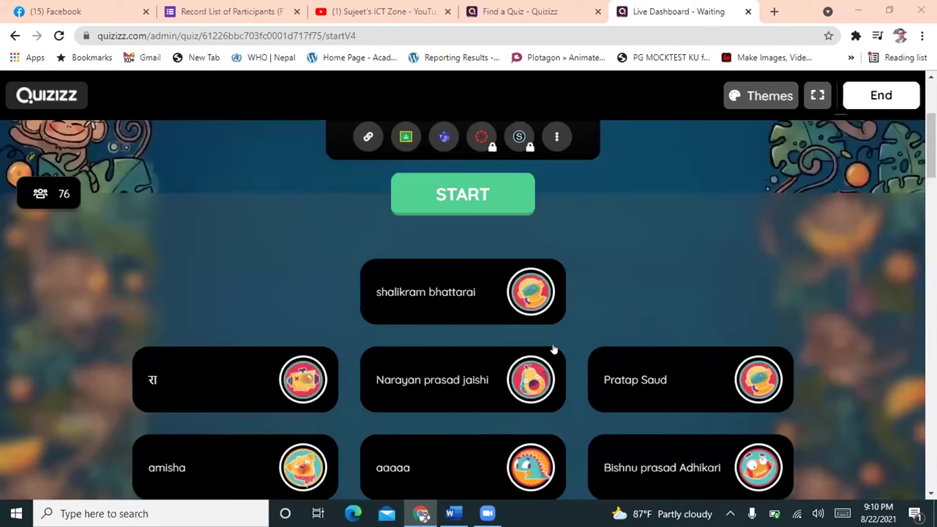
# Step: Keep monitoring the lobby while more players join, reviewing the growing participant list, the player count and the join code
pyautogui.scroll(2, 671, 410)
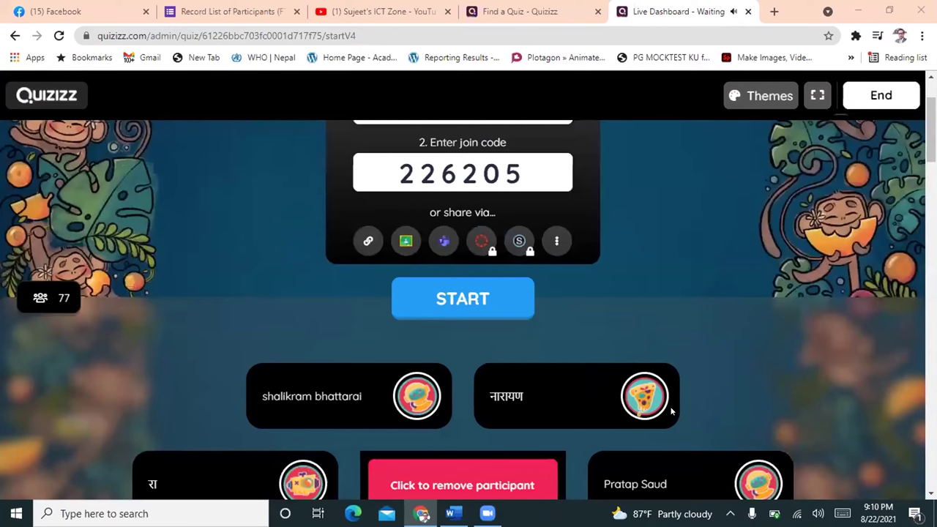
pyautogui.scroll(2, 672, 410)
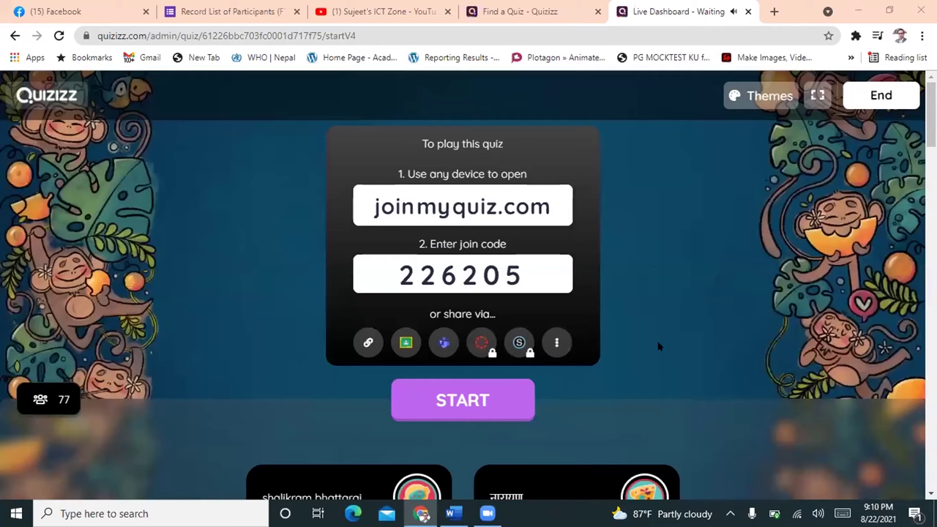
pyautogui.scroll(-4, 658, 347)
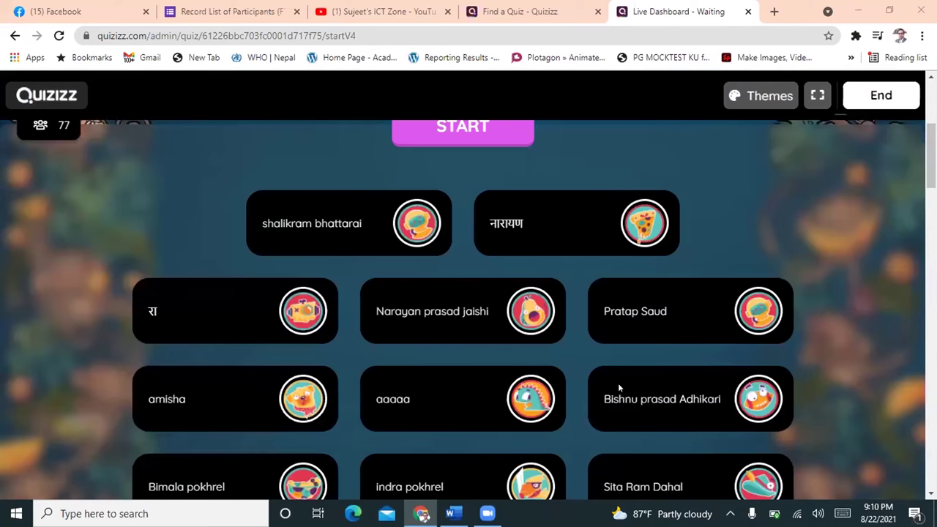
pyautogui.scroll(-8, 443, 402)
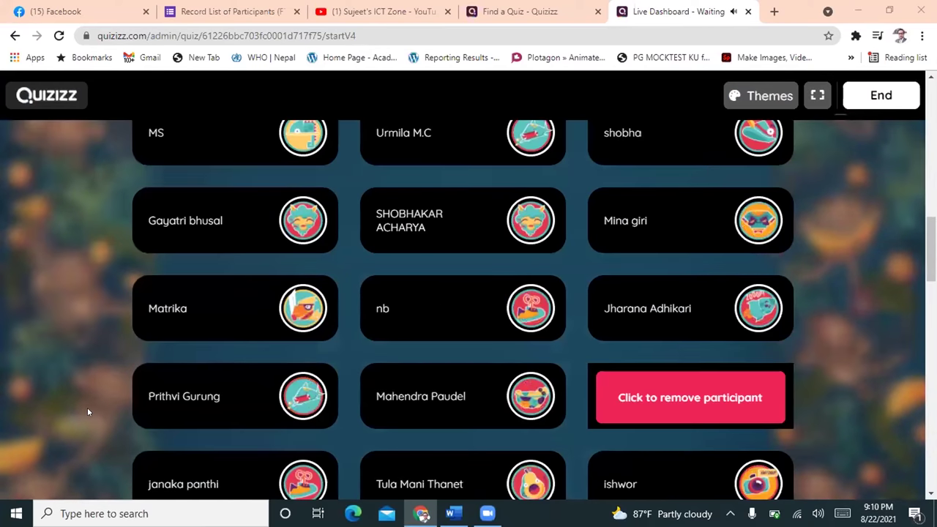
pyautogui.scroll(6, 178, 399)
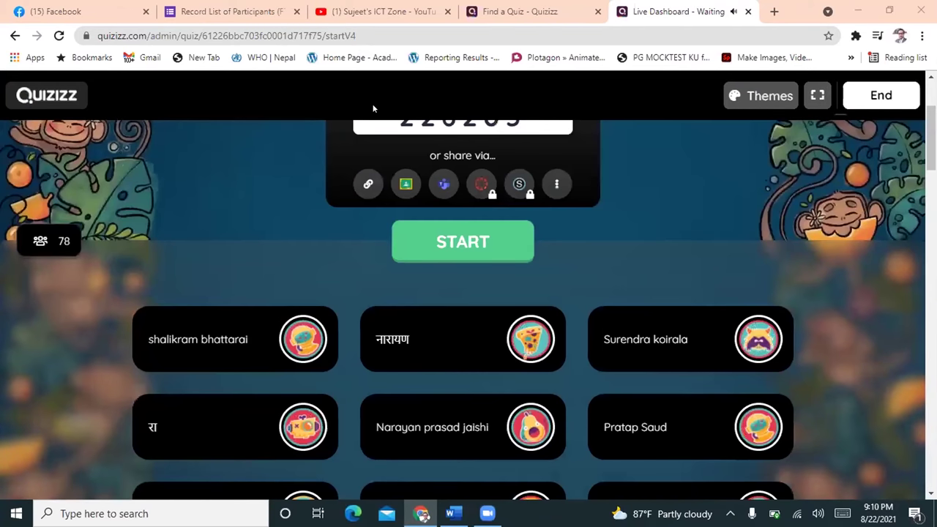
pyautogui.scroll(2, 372, 108)
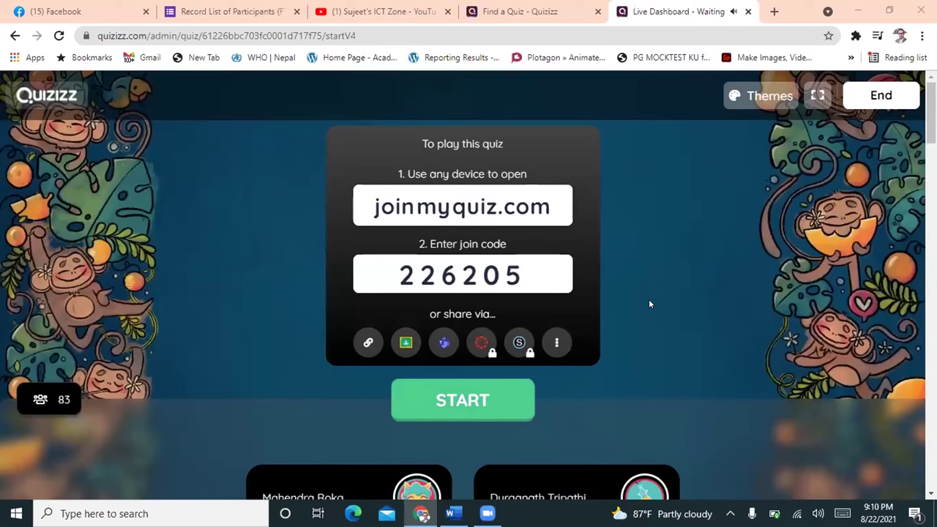
pyautogui.scroll(-5, 649, 304)
pyautogui.scroll(4, 648, 301)
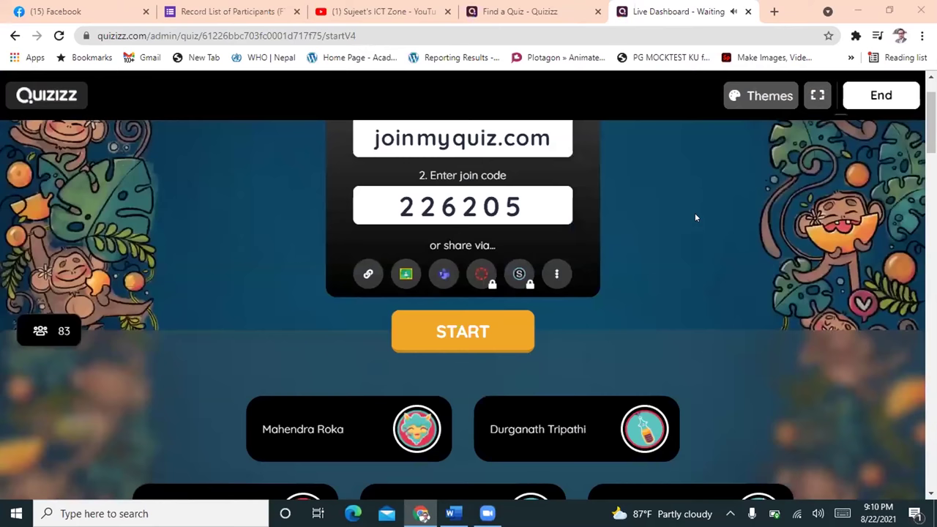
pyautogui.scroll(1, 689, 271)
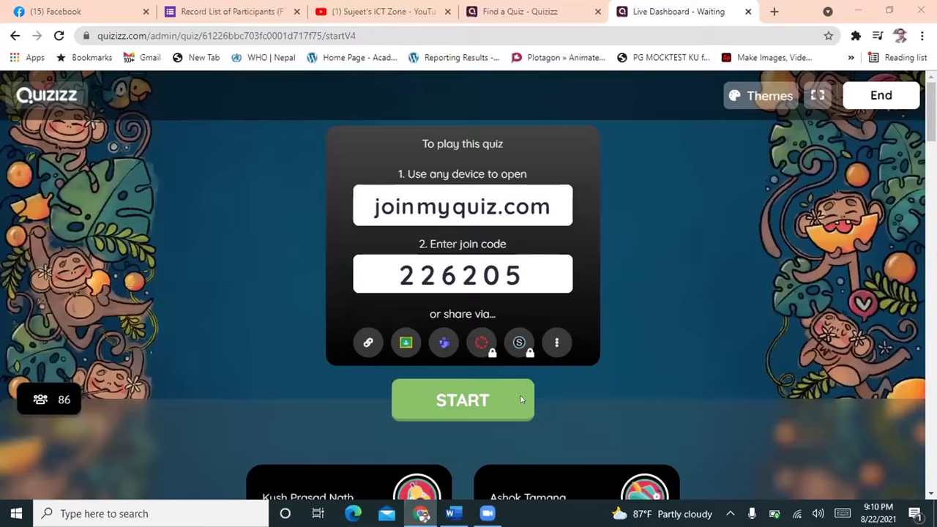
pyautogui.scroll(-5, 523, 399)
pyautogui.scroll(-3, 520, 399)
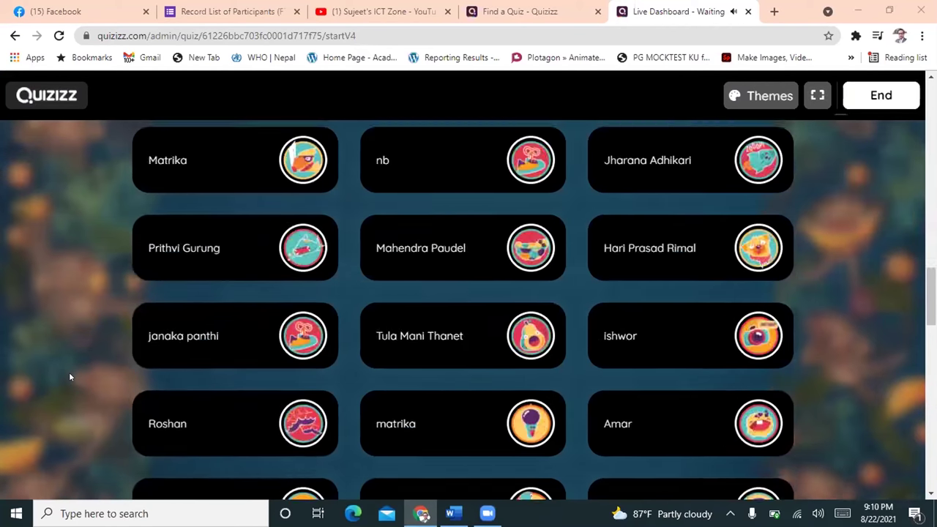
pyautogui.scroll(10, 87, 410)
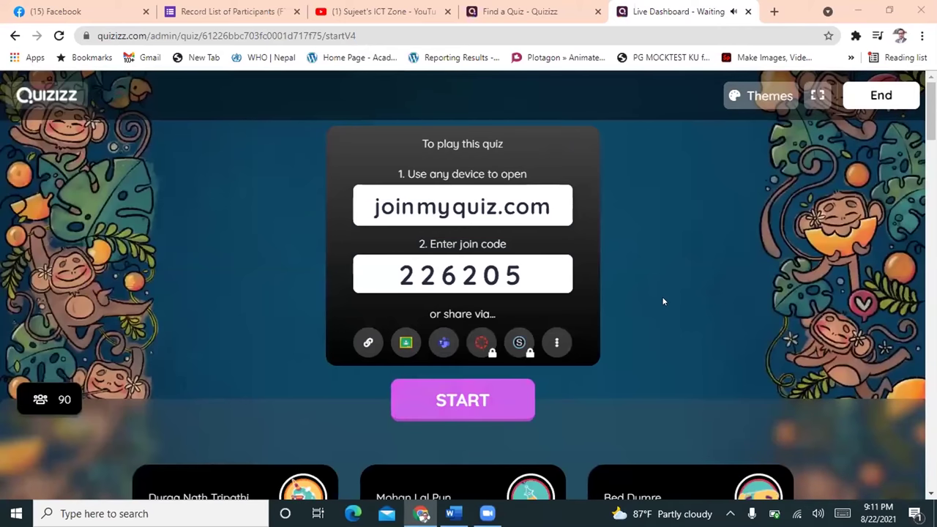
pyautogui.scroll(-3, 663, 302)
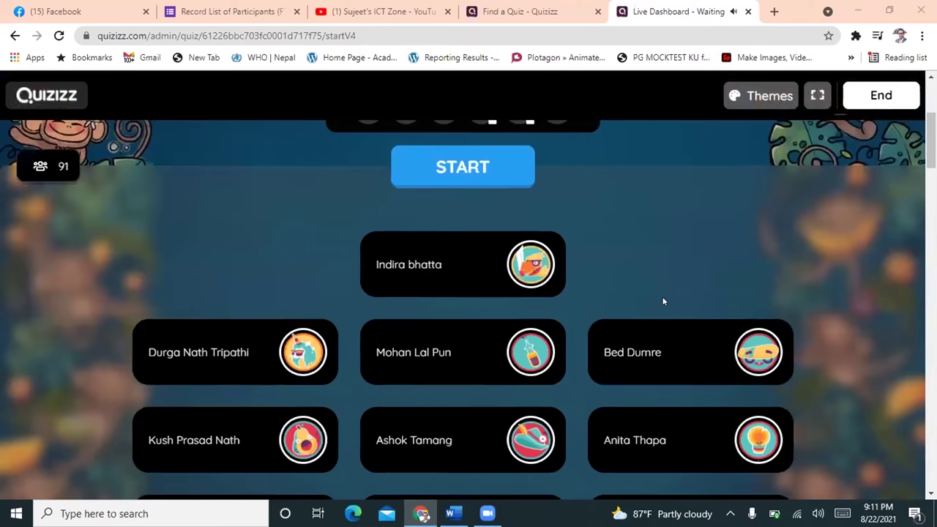
pyautogui.scroll(1, 664, 302)
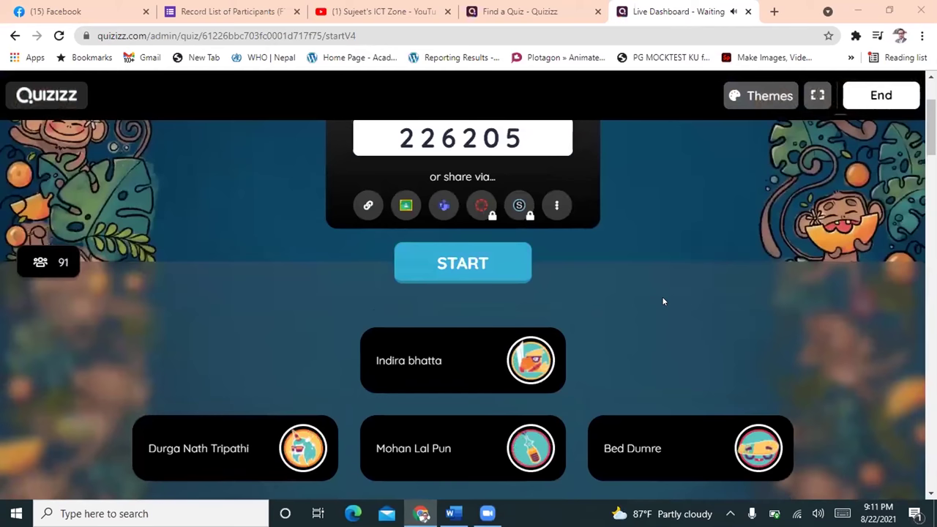
pyautogui.scroll(1, 663, 290)
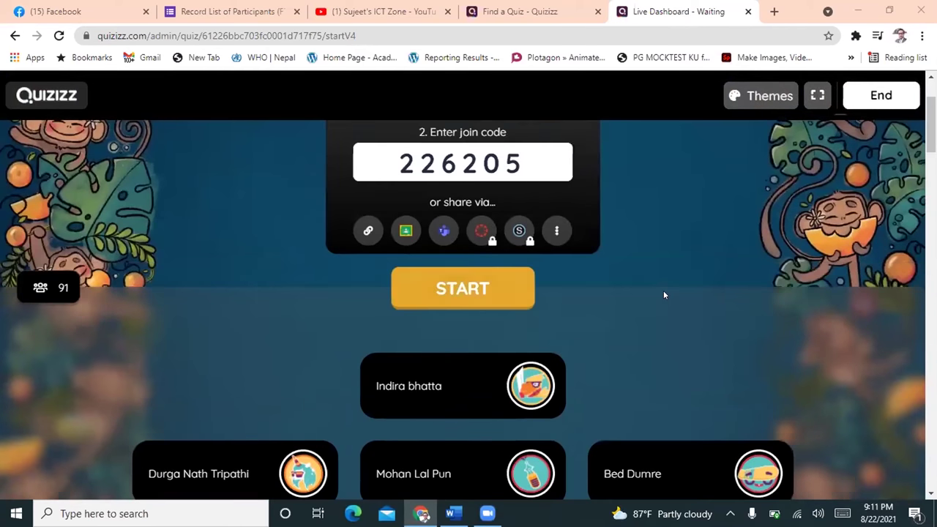
pyautogui.scroll(-1, 664, 290)
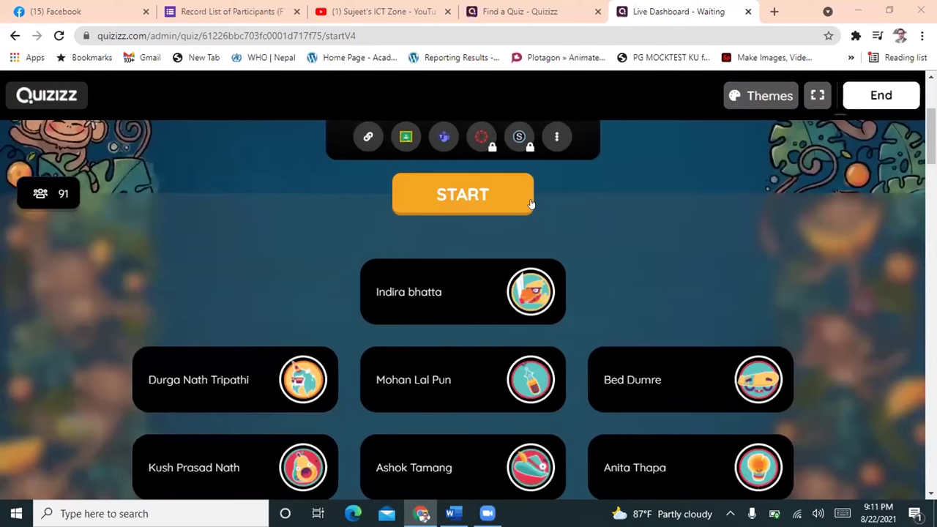
pyautogui.scroll(-1, 409, 171)
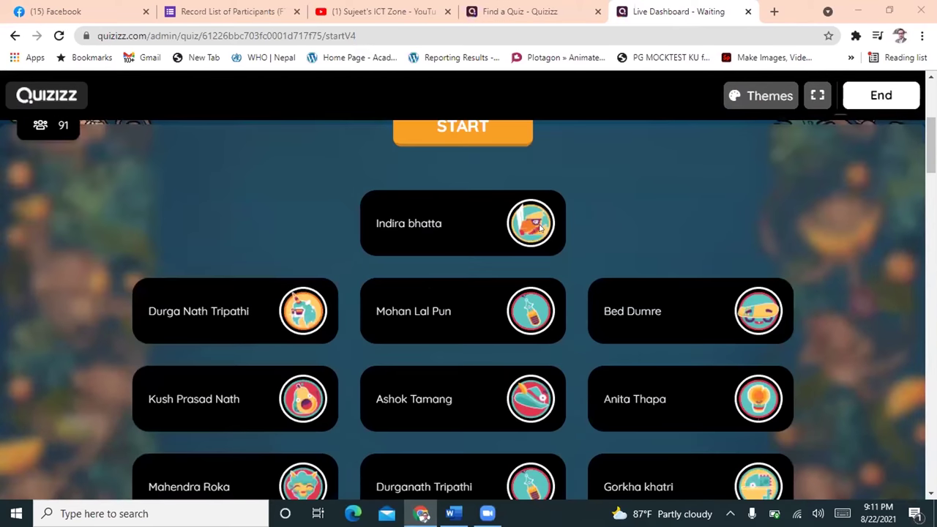
pyautogui.scroll(1, 575, 199)
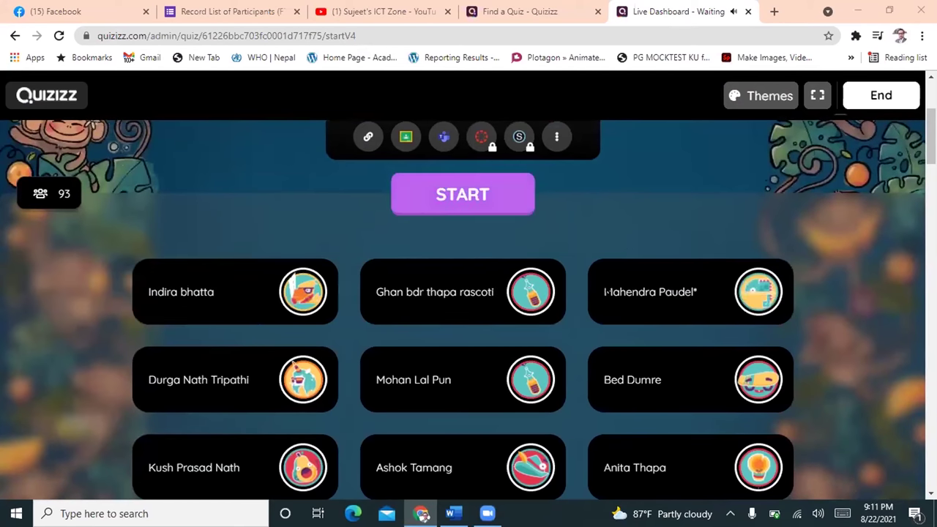
pyautogui.scroll(-3, 487, 357)
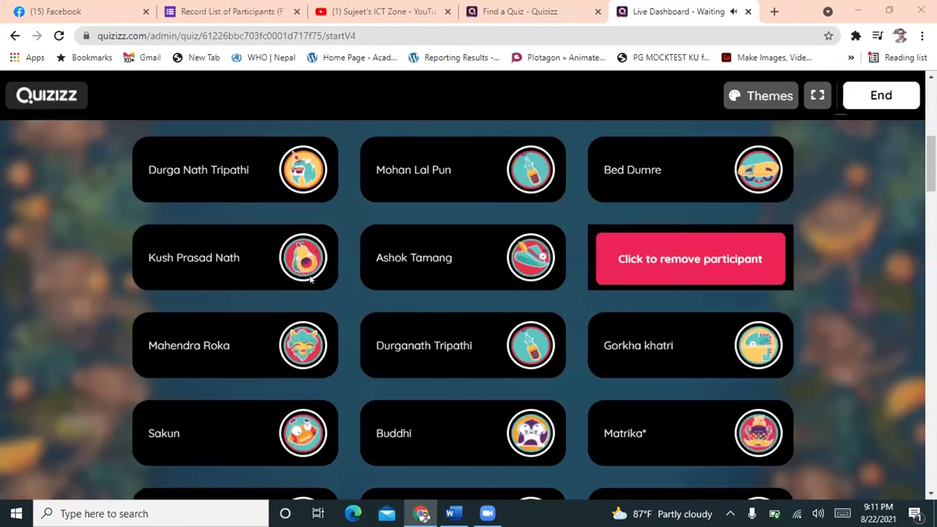
pyautogui.scroll(5, 310, 278)
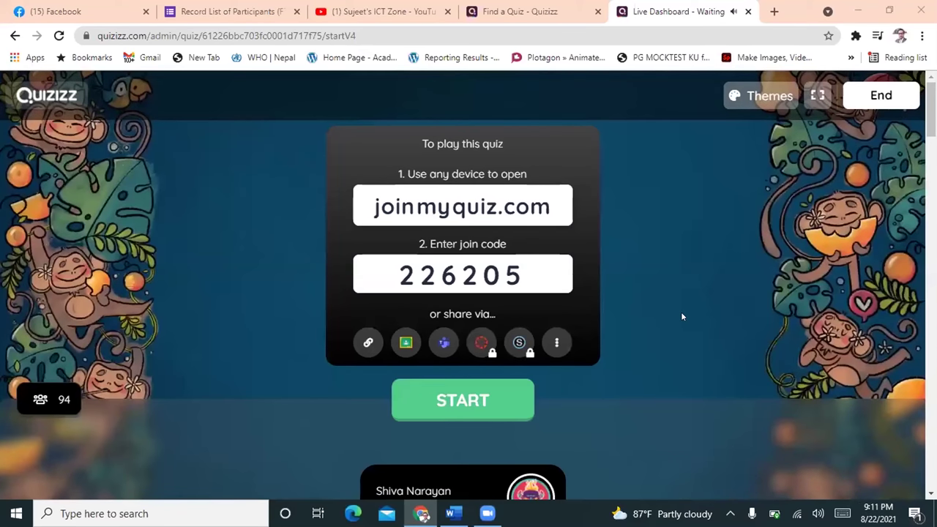
pyautogui.scroll(-5, 680, 316)
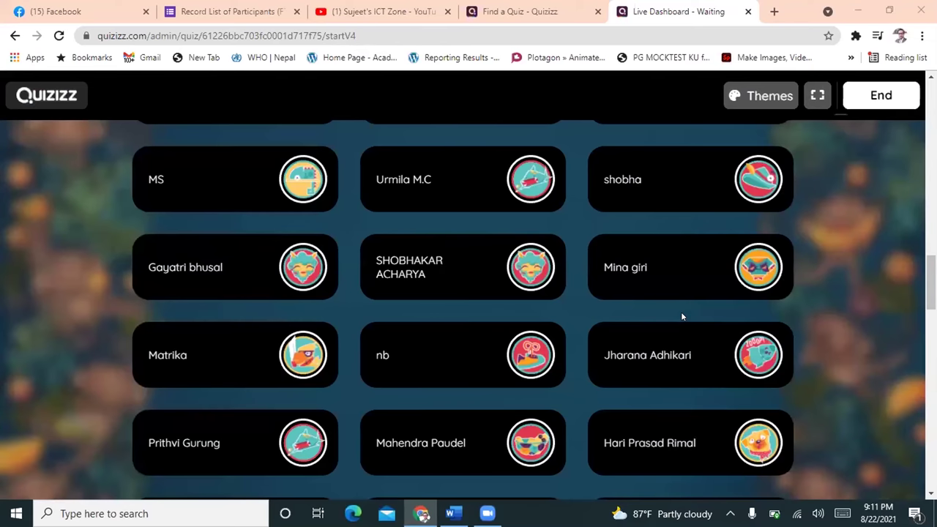
pyautogui.scroll(5, 681, 317)
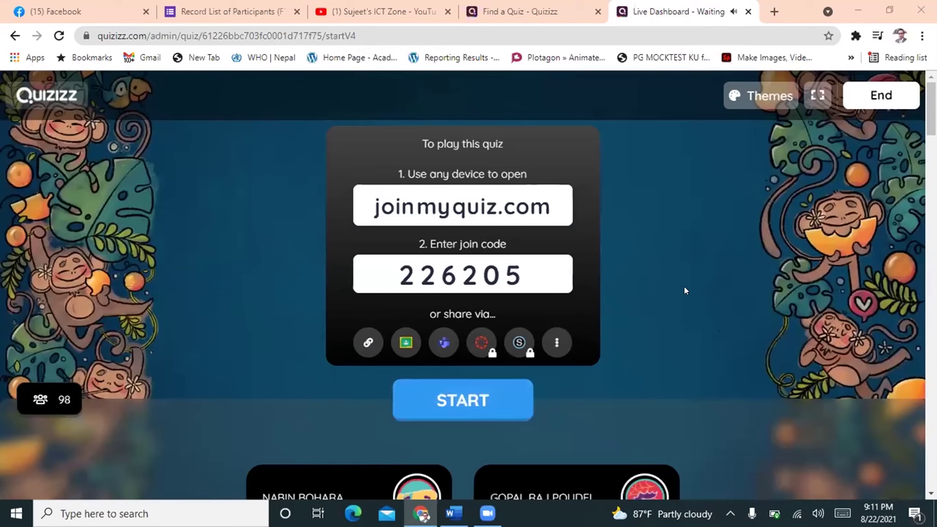
pyautogui.scroll(-2, 684, 291)
pyautogui.scroll(2, 684, 290)
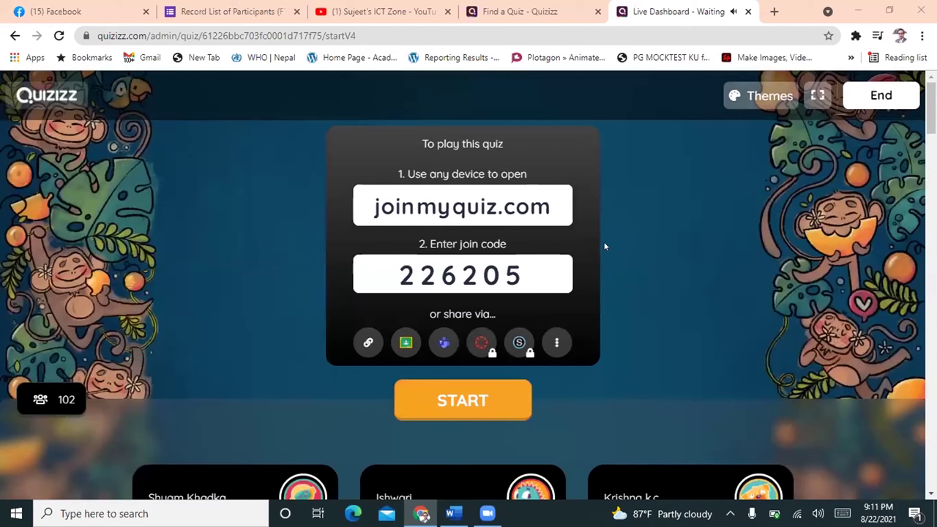
pyautogui.scroll(-3, 642, 214)
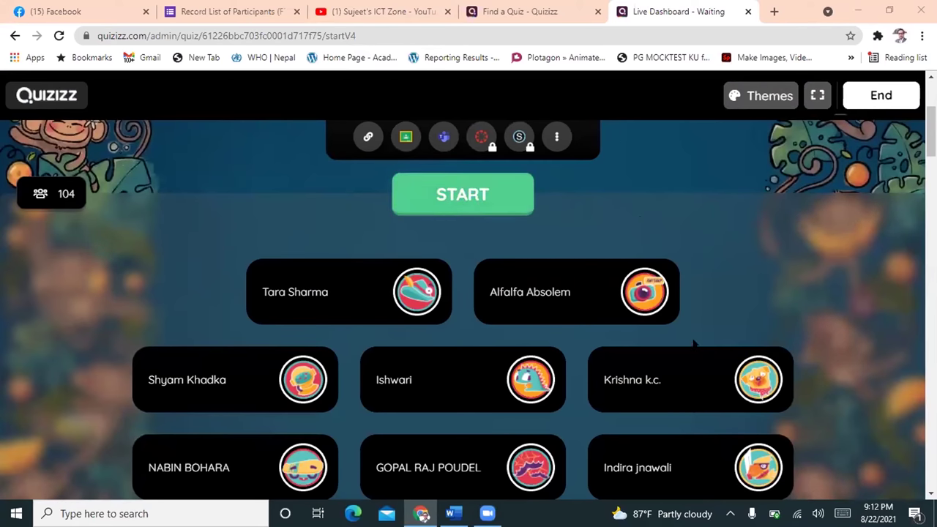
pyautogui.scroll(-1, 776, 267)
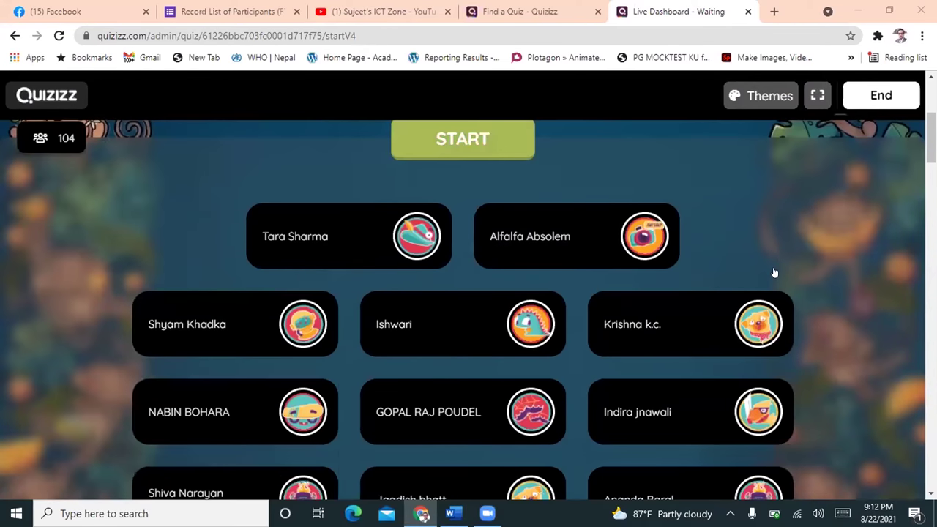
pyautogui.scroll(-3, 775, 273)
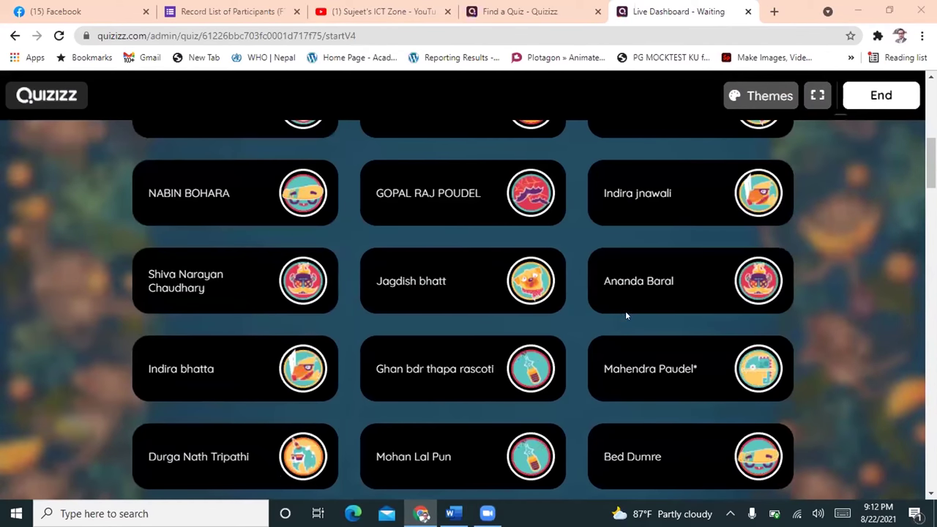
pyautogui.moveTo(462, 370)
pyautogui.scroll(-3, 463, 370)
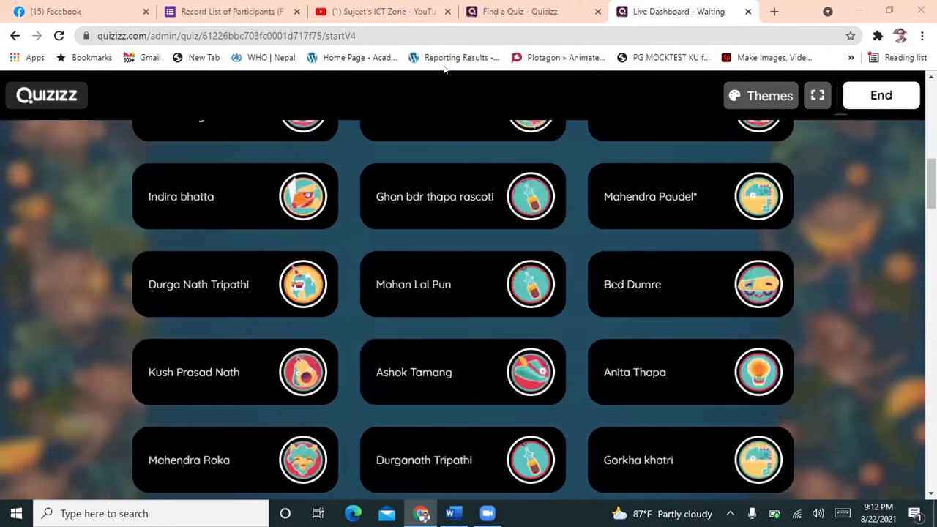
pyautogui.scroll(5, 443, 68)
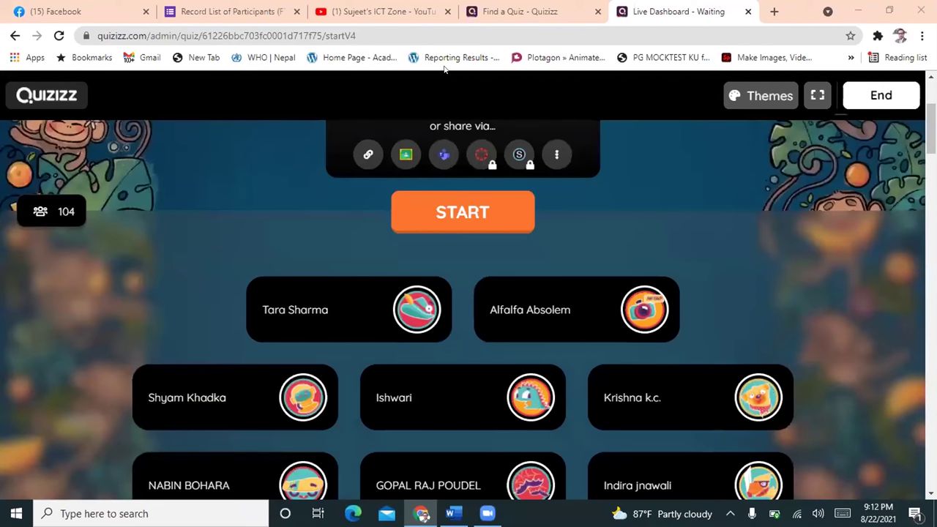
pyautogui.scroll(3, 443, 68)
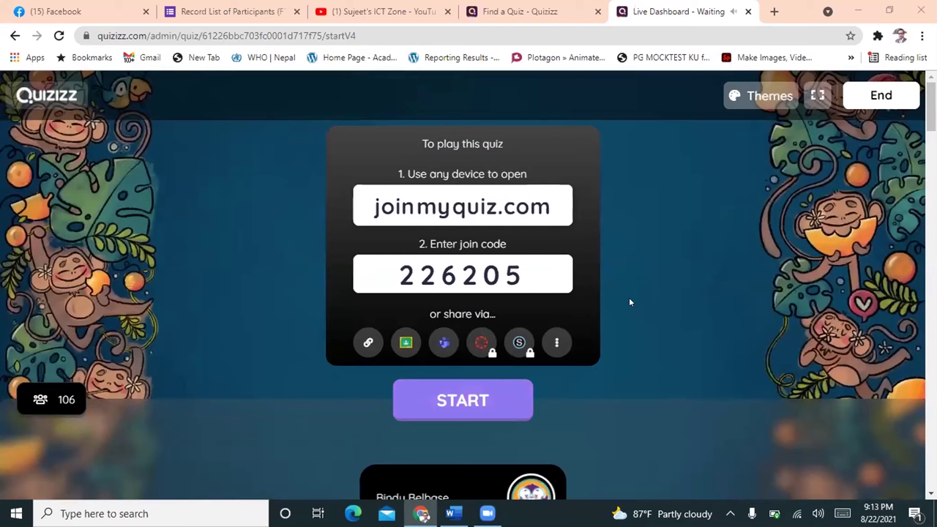
pyautogui.scroll(-3, 629, 297)
pyautogui.scroll(3, 628, 295)
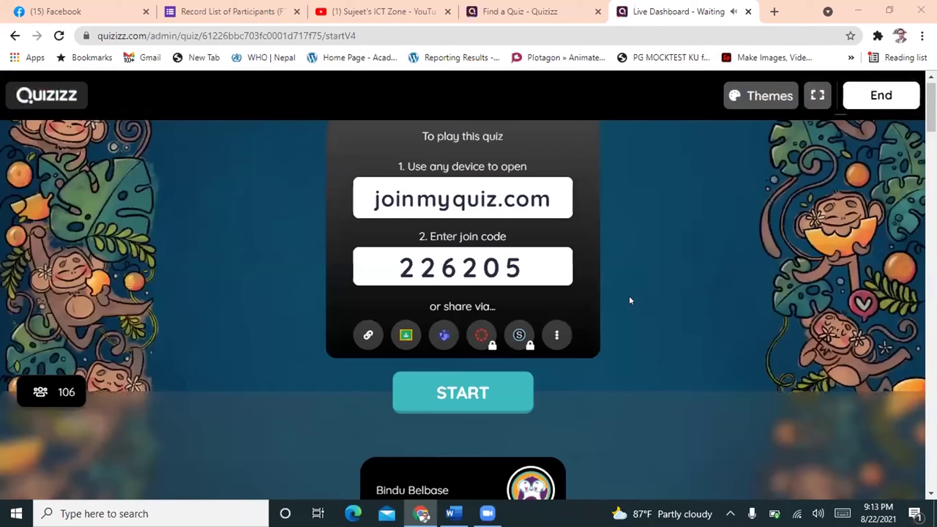
pyautogui.scroll(-5, 567, 399)
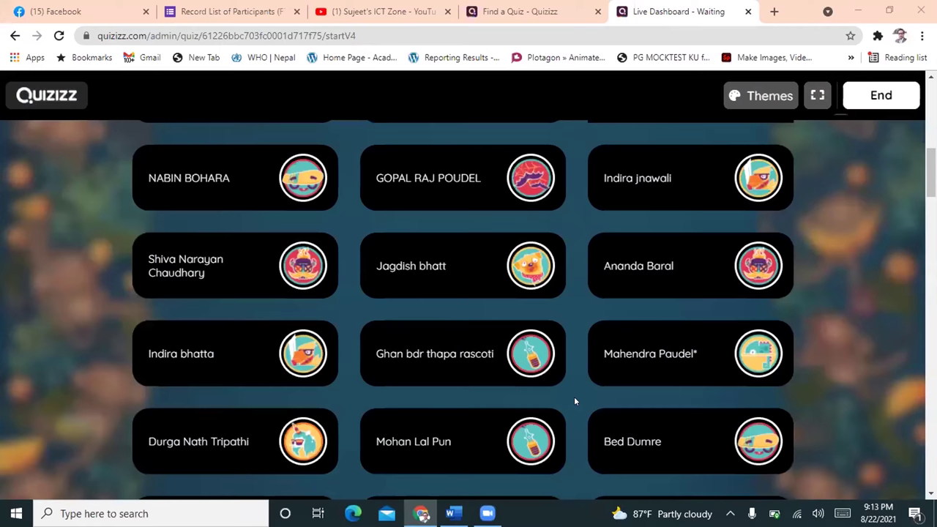
pyautogui.scroll(-5, 574, 396)
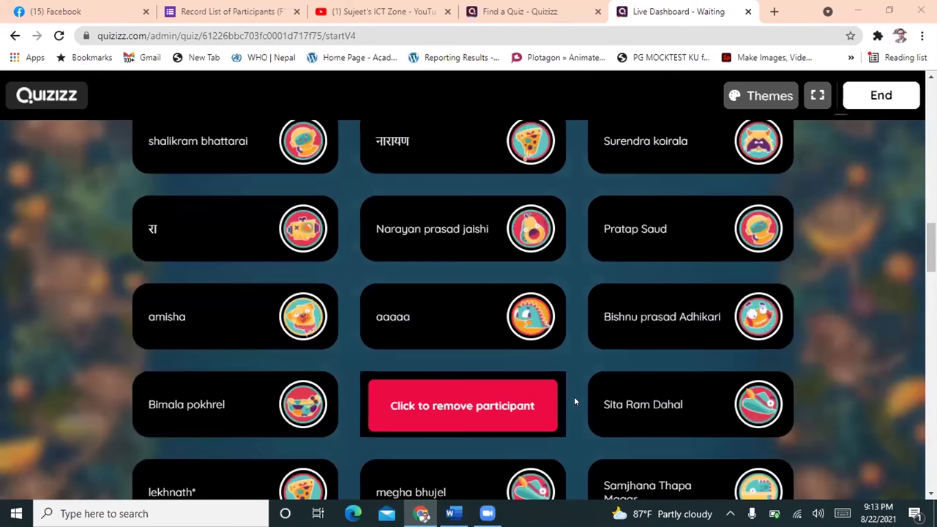
pyautogui.scroll(-3, 574, 396)
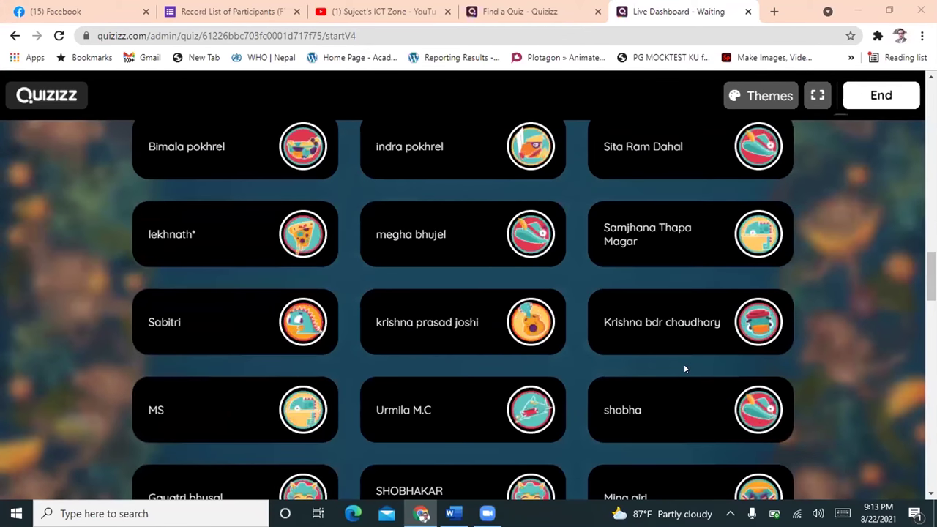
pyautogui.scroll(-5, 684, 369)
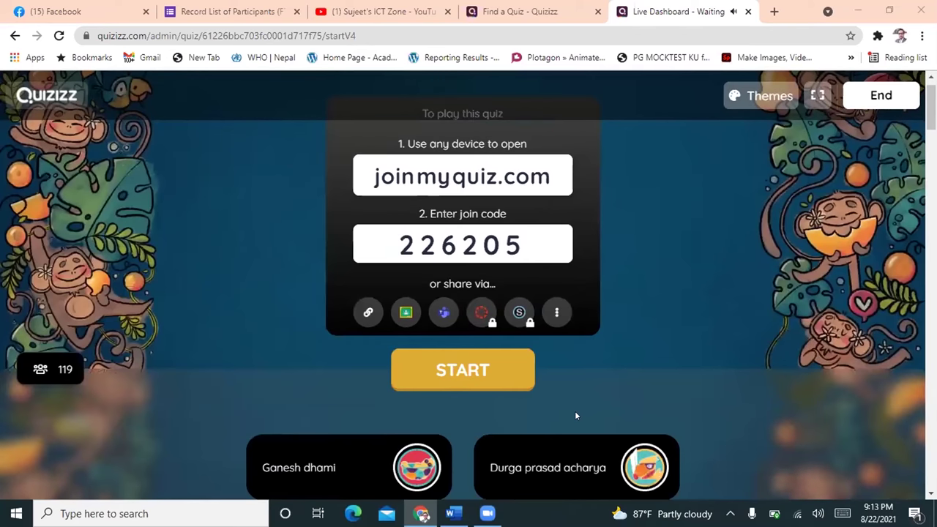
pyautogui.scroll(-3, 575, 416)
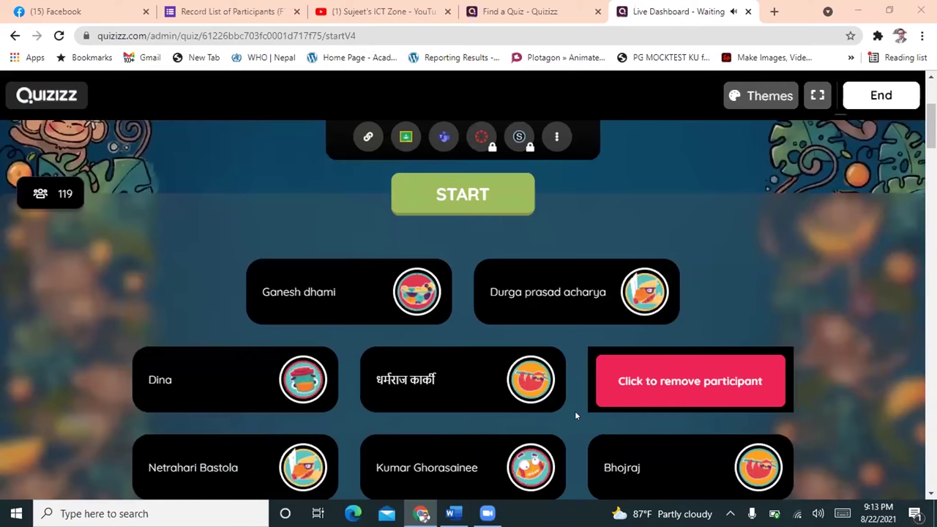
pyautogui.scroll(-5, 586, 398)
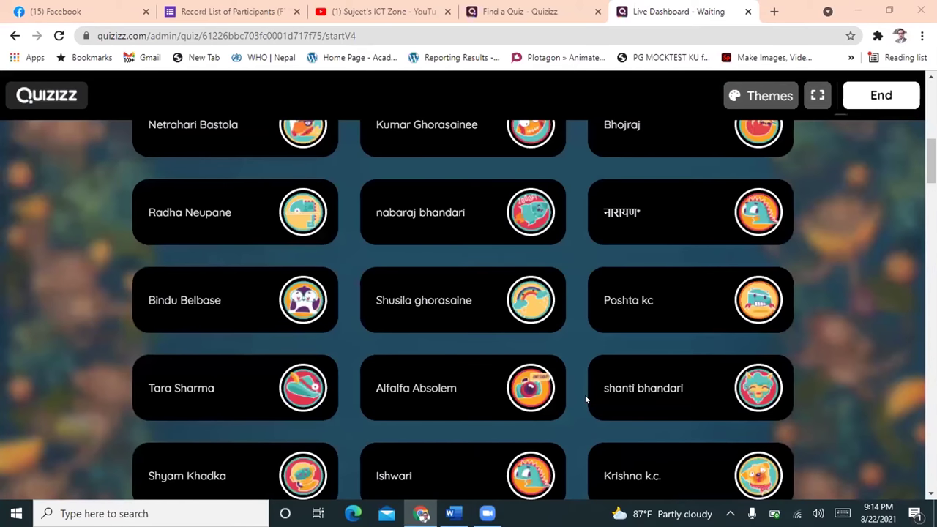
pyautogui.scroll(8, 585, 399)
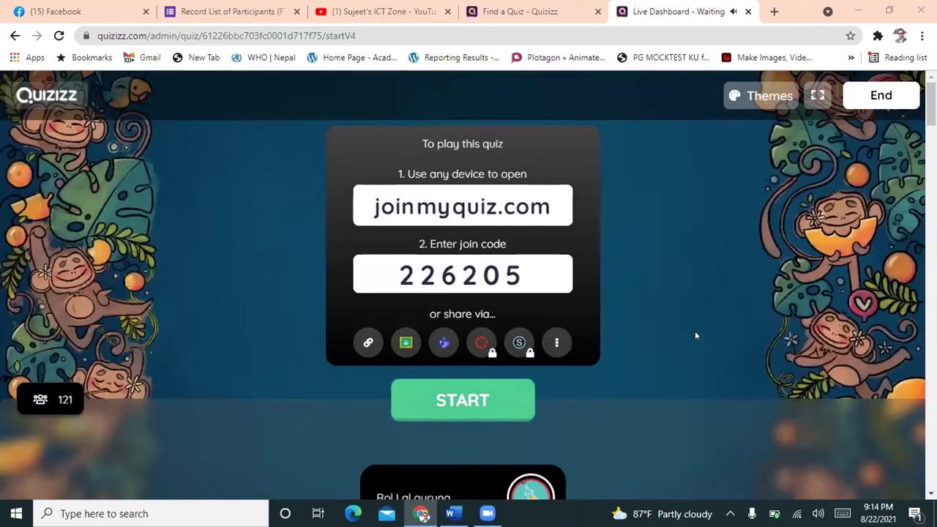
# Step: Check the waiting lobby's participant list and joining instructions once more, and start the Grammar quiz for the joined players
pyautogui.scroll(-1, 696, 333)
pyautogui.scroll(-3, 696, 325)
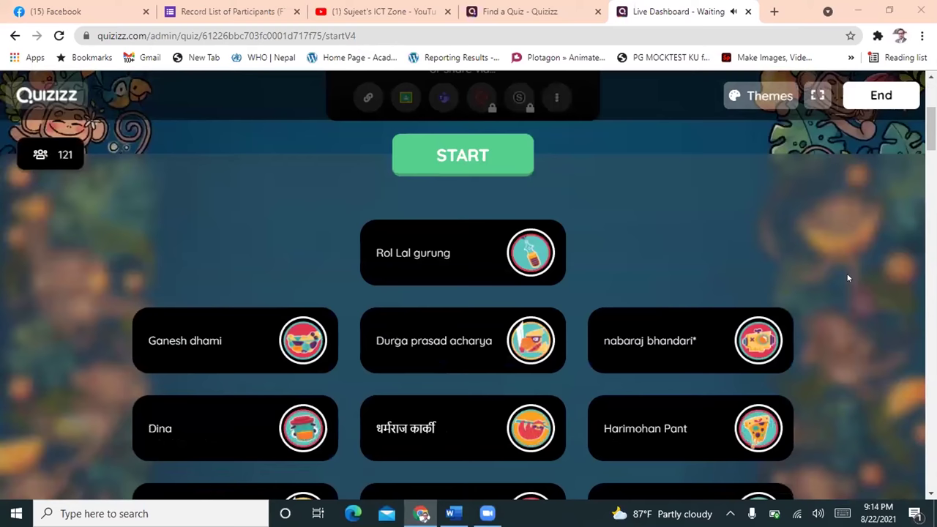
pyautogui.scroll(-2, 844, 278)
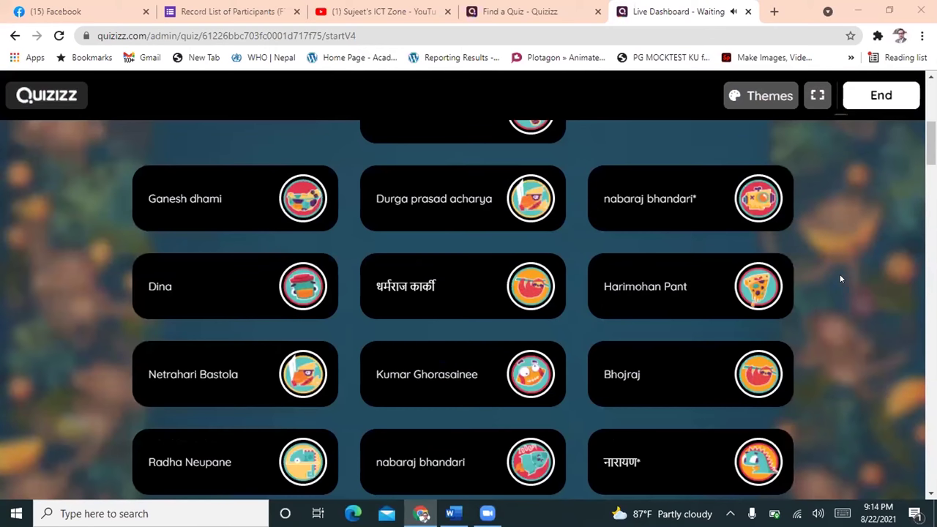
pyautogui.scroll(2, 728, 338)
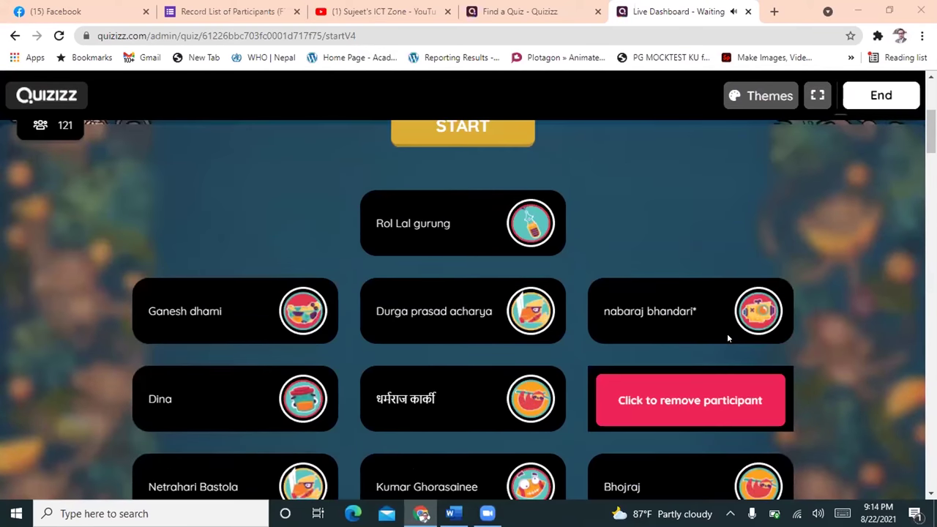
pyautogui.scroll(3, 728, 338)
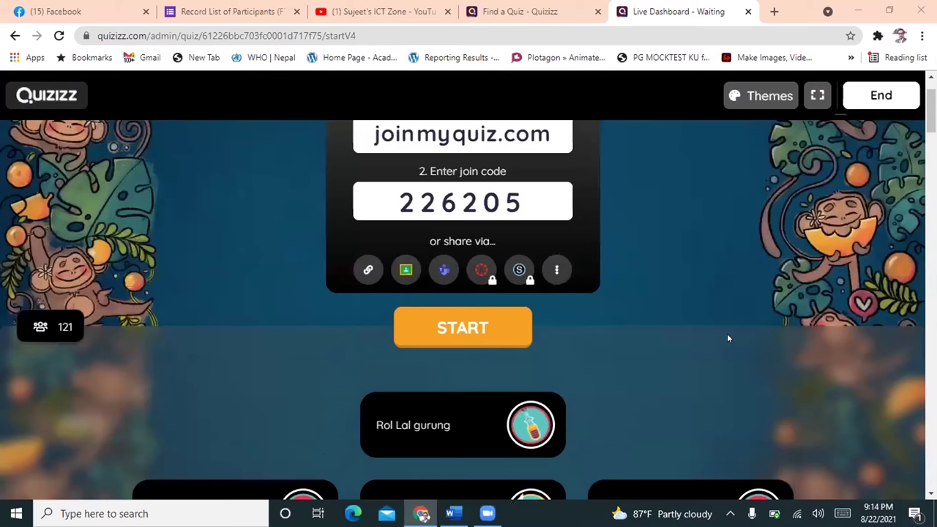
pyautogui.scroll(-2, 727, 338)
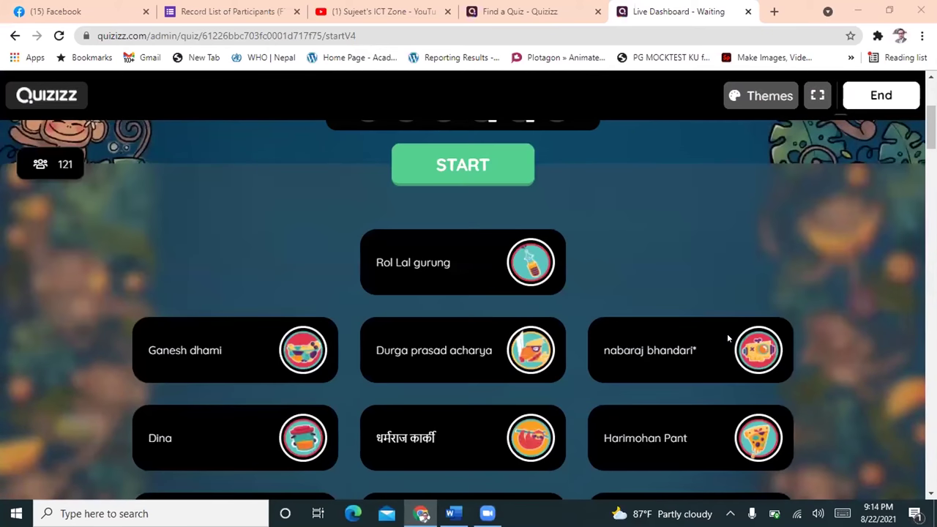
pyautogui.scroll(3, 727, 338)
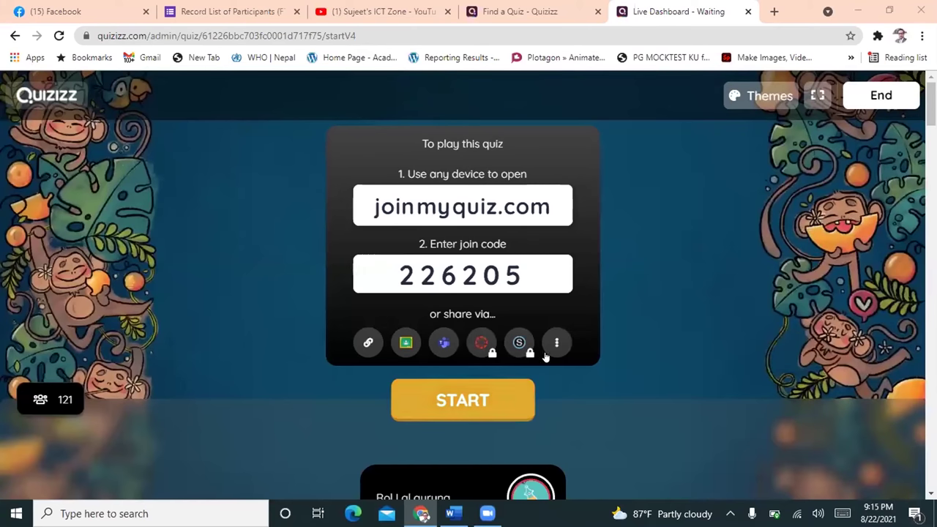
pyautogui.click(467, 399)
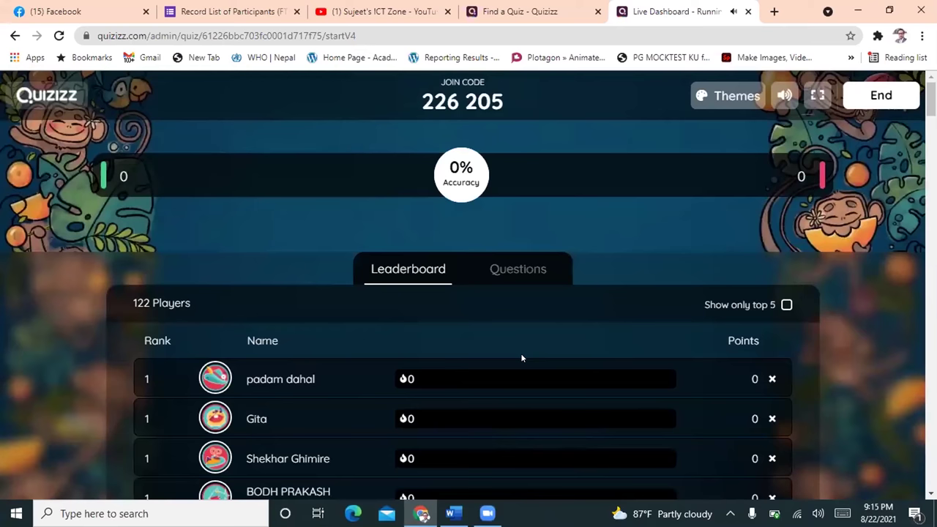
# Step: Watch the live leaderboard as the first answers come in, from the leading players to those without points
pyautogui.scroll(-2, 521, 358)
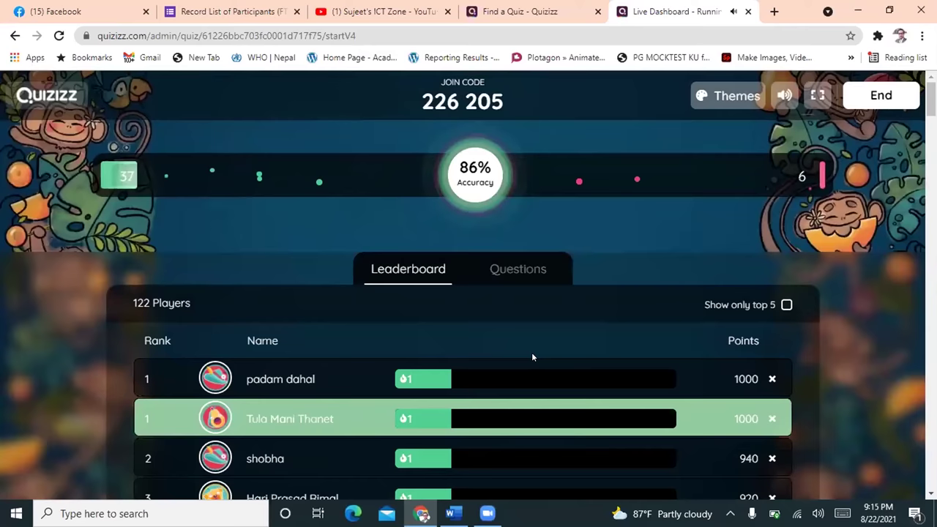
pyautogui.scroll(-5, 532, 358)
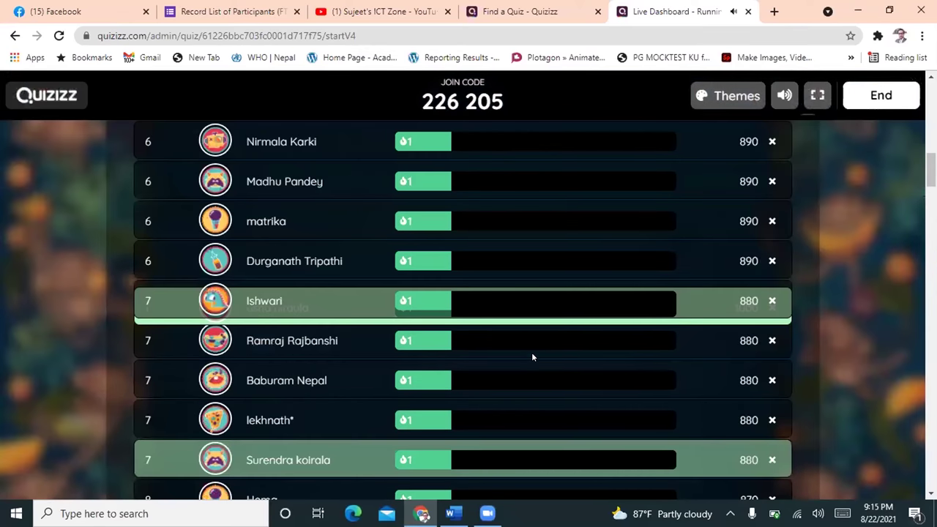
pyautogui.scroll(-5, 532, 357)
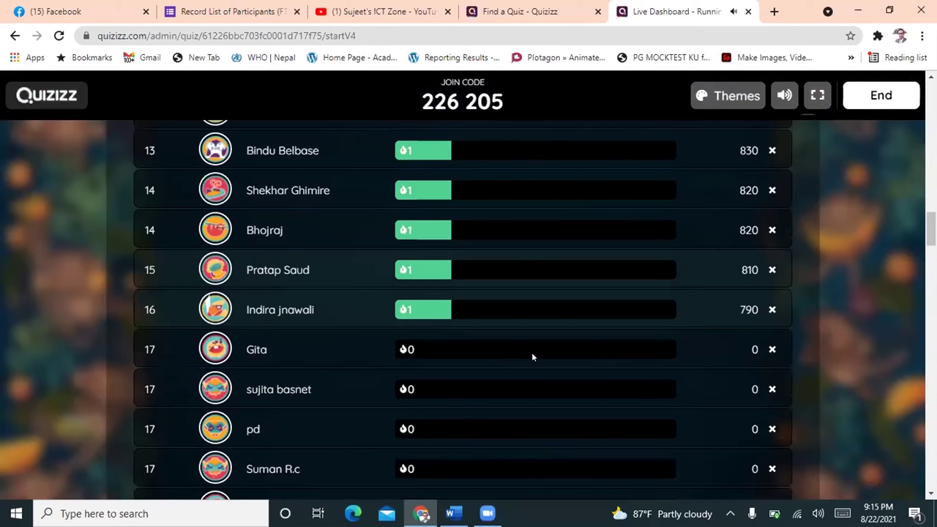
pyautogui.scroll(4, 532, 357)
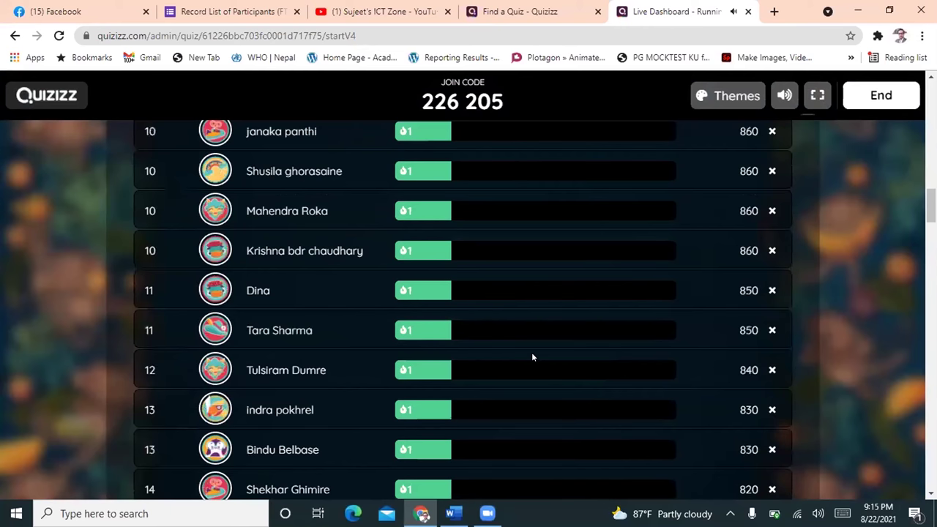
pyautogui.scroll(8, 532, 357)
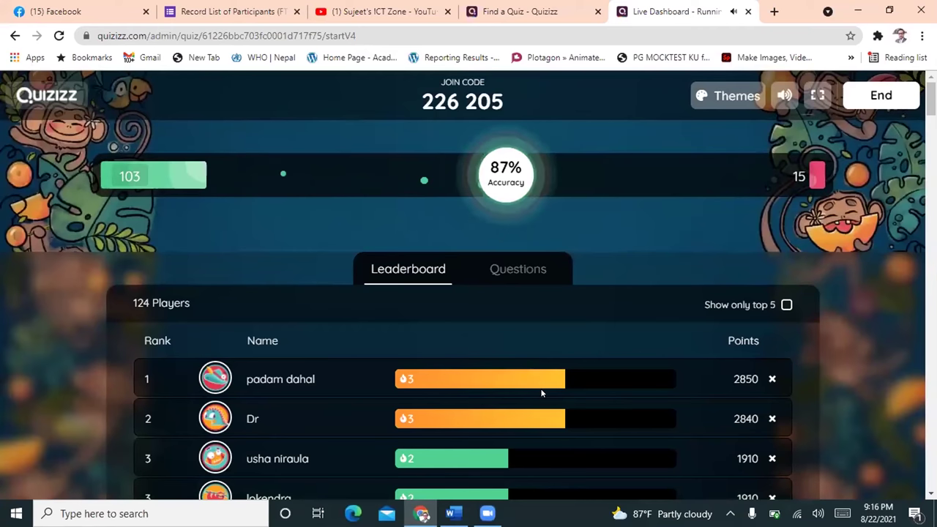
pyautogui.scroll(-9, 785, 96)
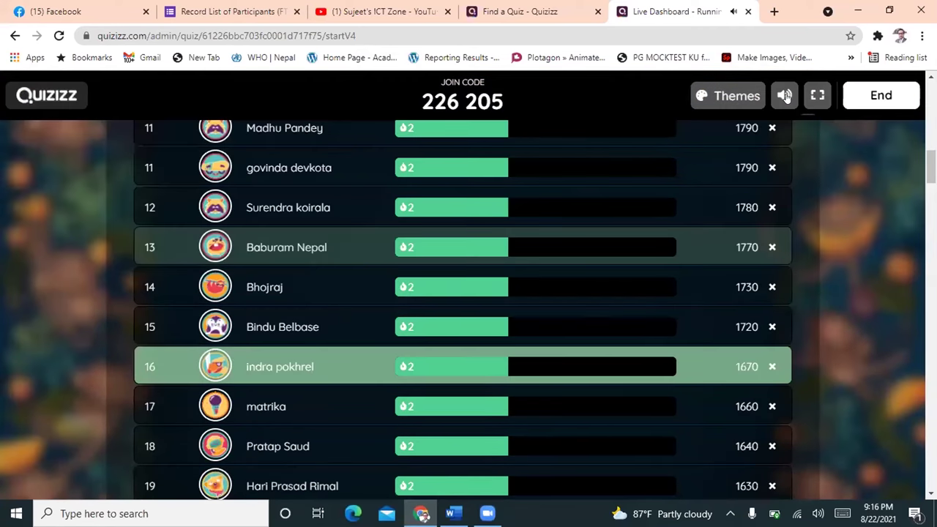
# Step: Mute the live dashboard's sound and turn it back on while viewing the middle of the leaderboard
pyautogui.scroll(-4, 784, 95)
pyautogui.click(785, 96)
pyautogui.scroll(3, 630, 226)
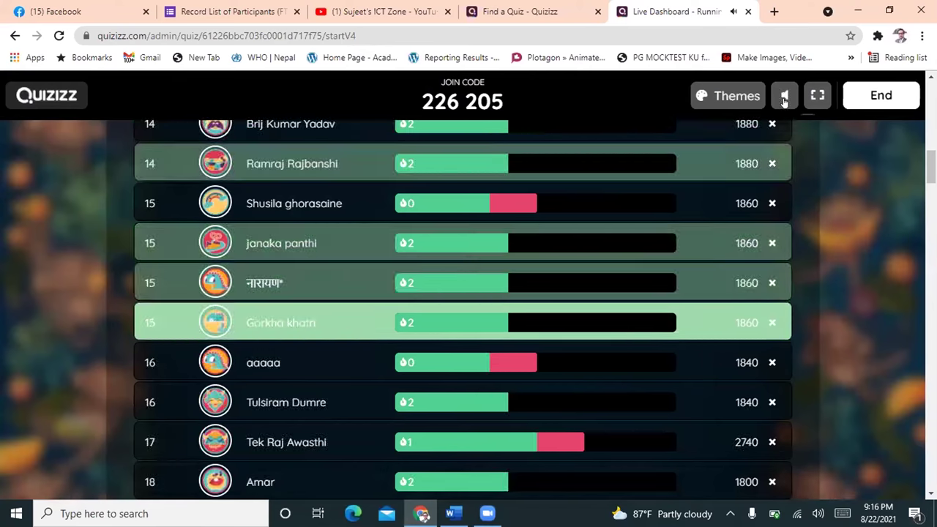
pyautogui.click(785, 98)
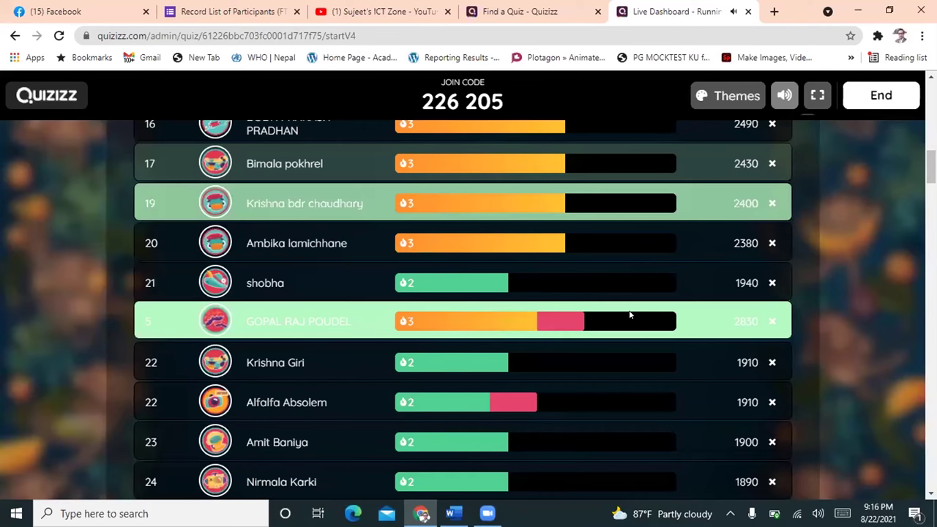
# Step: Follow the class accuracy bar and the changing upper ranks of the leaderboard, comparing players' answer streaks and points
pyautogui.scroll(8, 629, 315)
pyautogui.scroll(3, 636, 367)
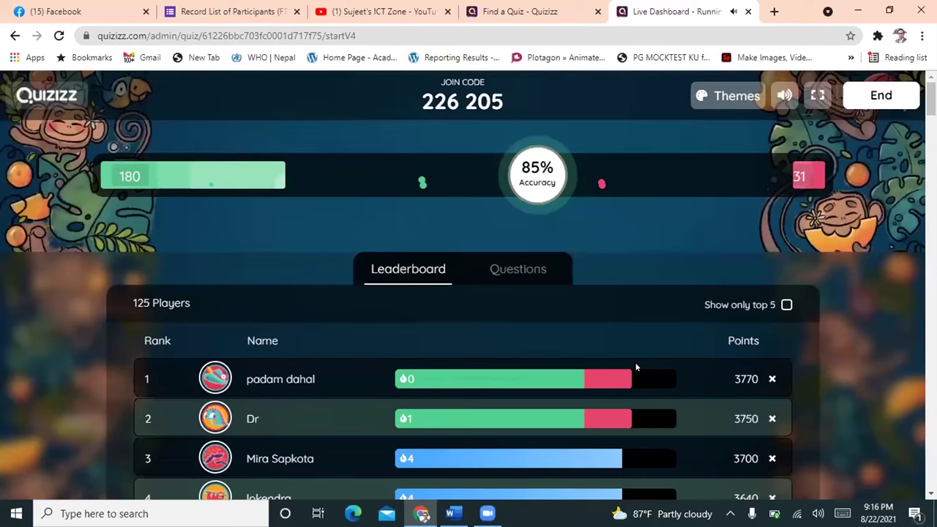
pyautogui.scroll(-2, 560, 353)
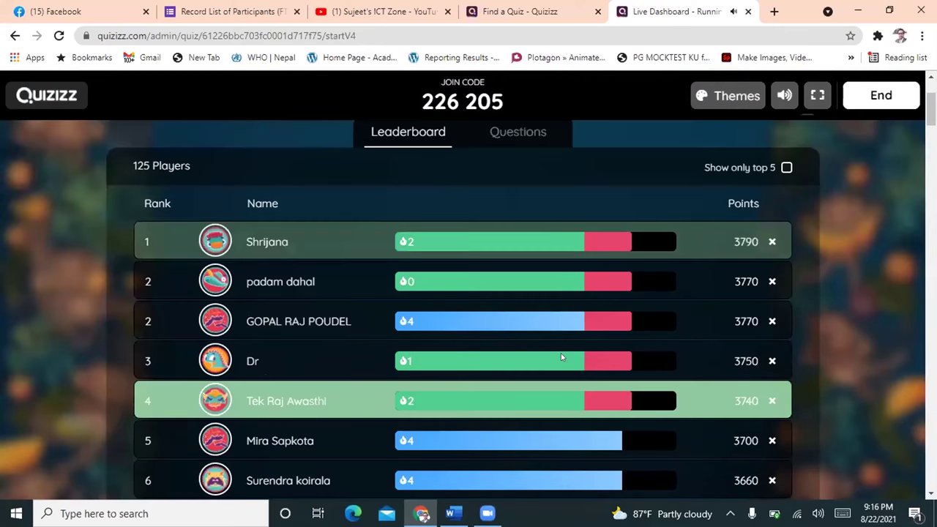
pyautogui.scroll(-2, 561, 353)
pyautogui.scroll(-4, 561, 357)
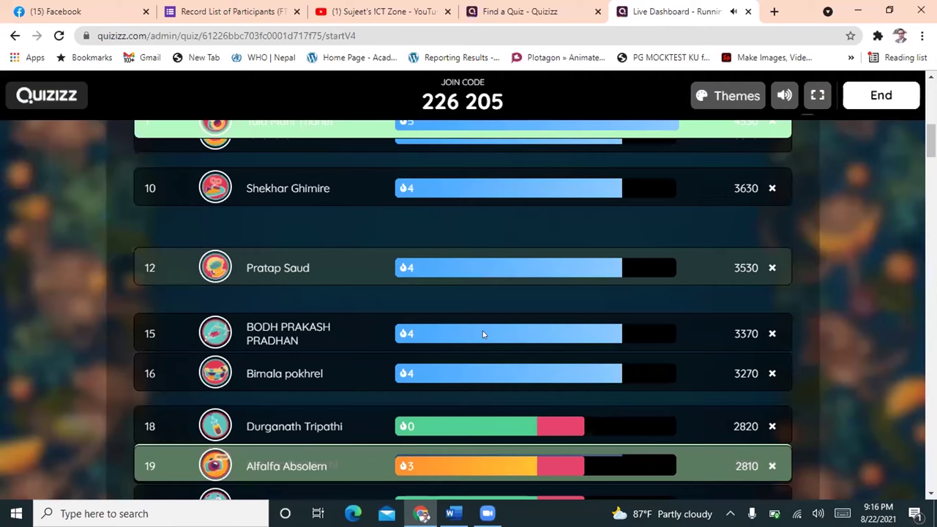
pyautogui.scroll(-2, 571, 315)
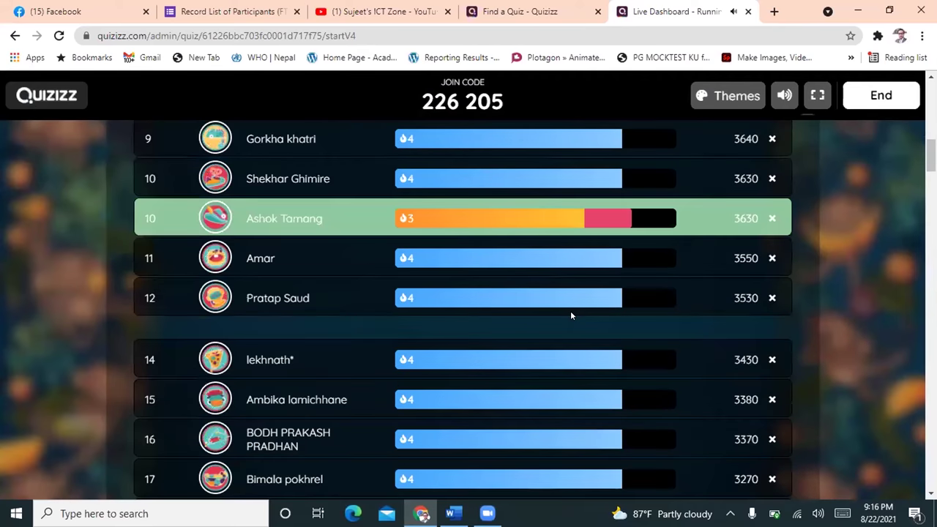
pyautogui.scroll(5, 572, 315)
pyautogui.scroll(4, 571, 316)
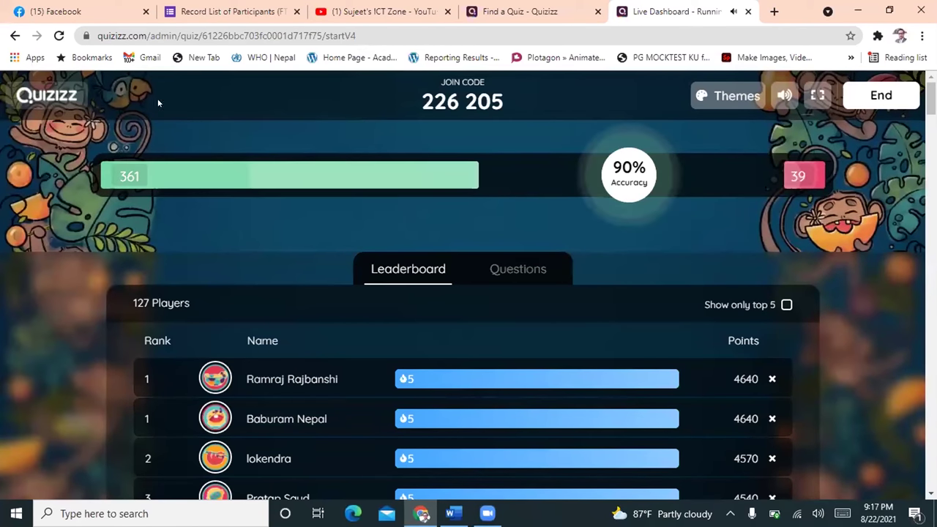
# Step: Review the points and streaks of players who have answered every question, and check the class accuracy and completion count
pyautogui.scroll(-5, 133, 376)
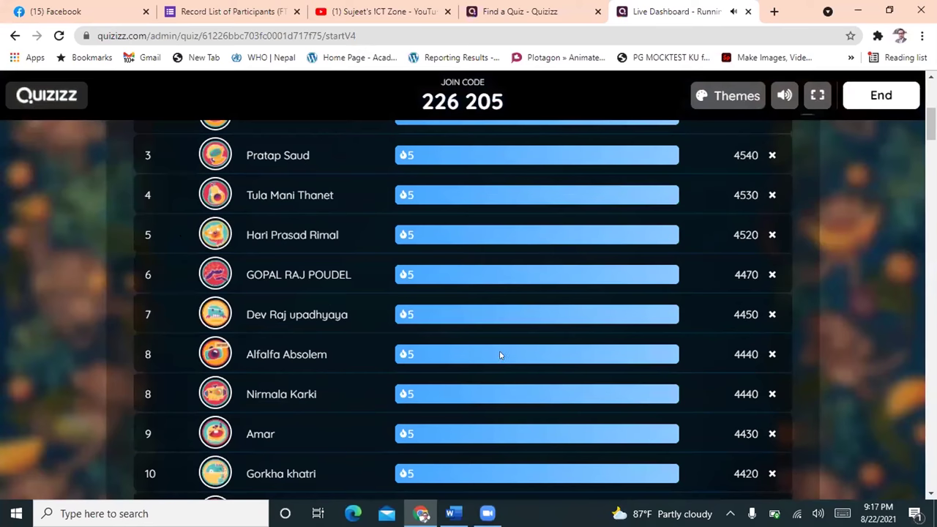
pyautogui.scroll(-3, 510, 367)
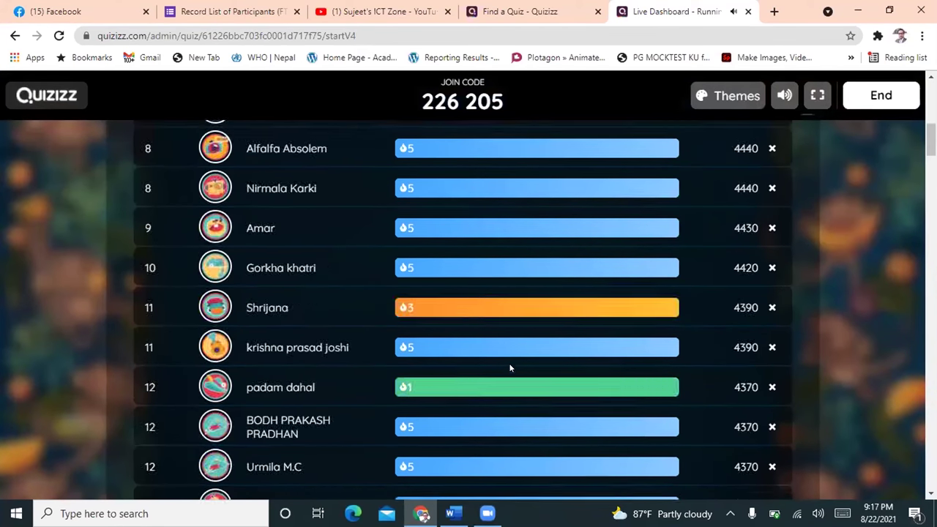
pyautogui.scroll(4, 510, 368)
pyautogui.scroll(-6, 513, 368)
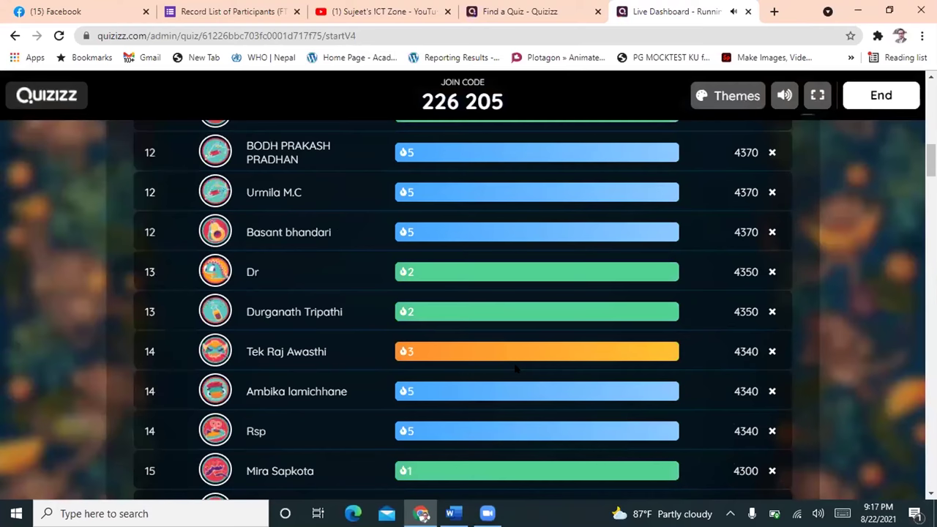
pyautogui.scroll(-5, 516, 367)
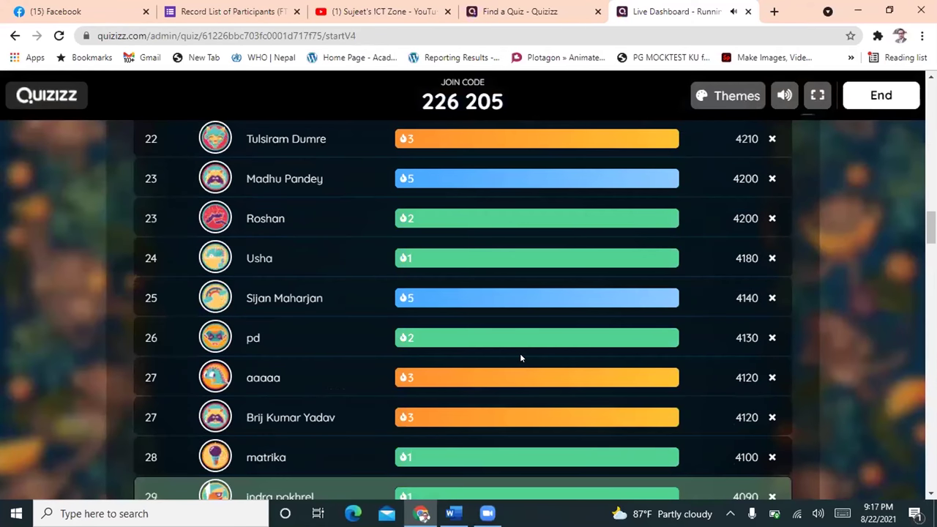
pyautogui.scroll(5, 521, 358)
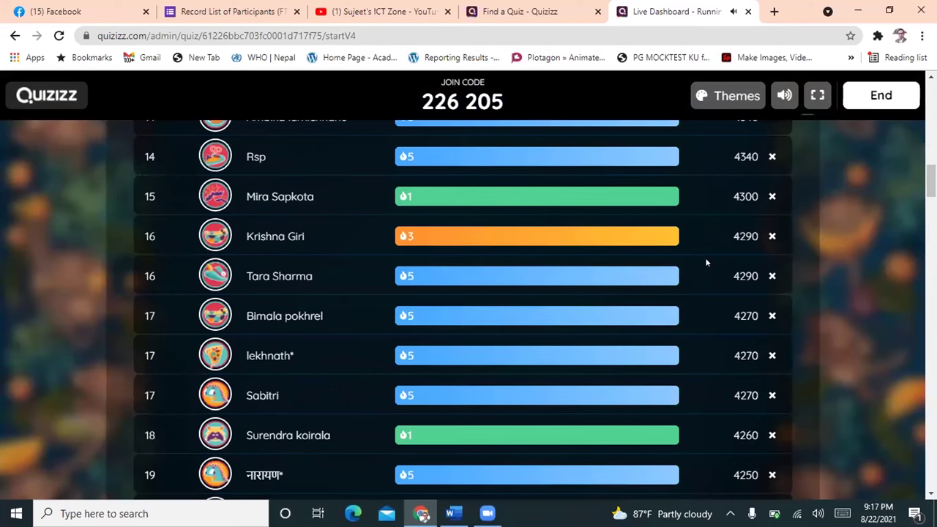
pyautogui.scroll(8, 707, 262)
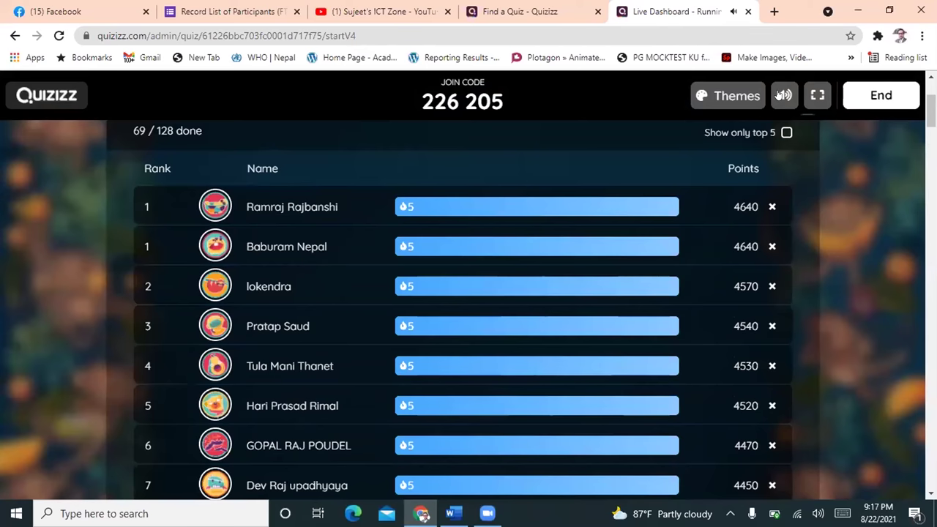
pyautogui.scroll(3, 780, 95)
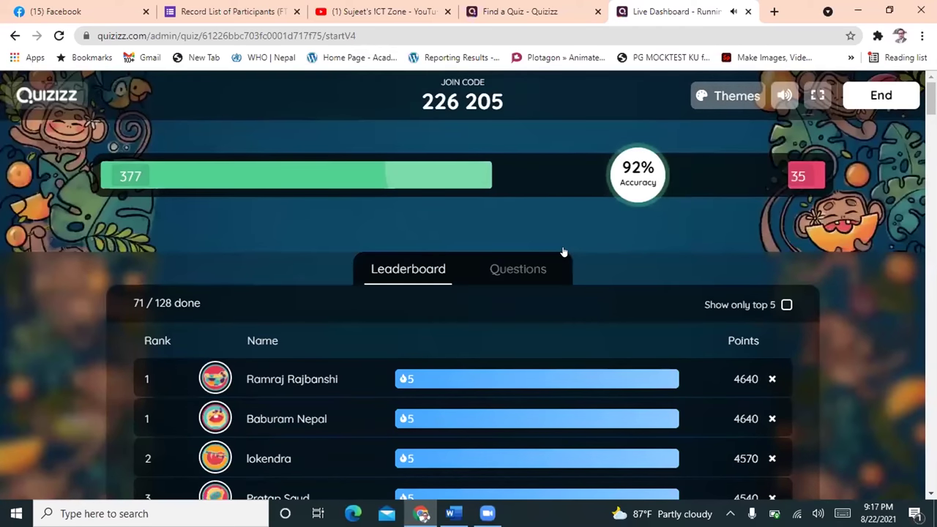
# Step: Silence the quiz music while looking over the top scores, and restore the sound
pyautogui.click(782, 95)
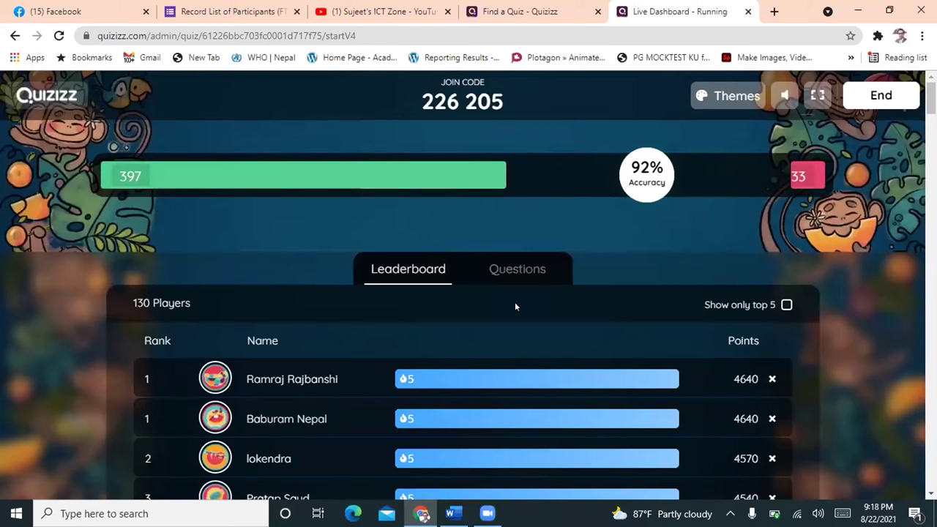
pyautogui.scroll(-2, 514, 302)
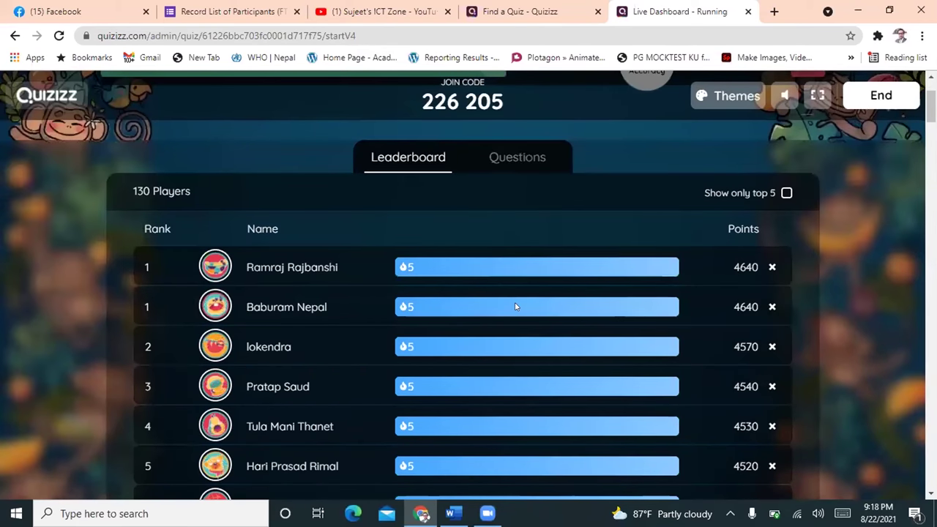
pyautogui.scroll(-5, 514, 306)
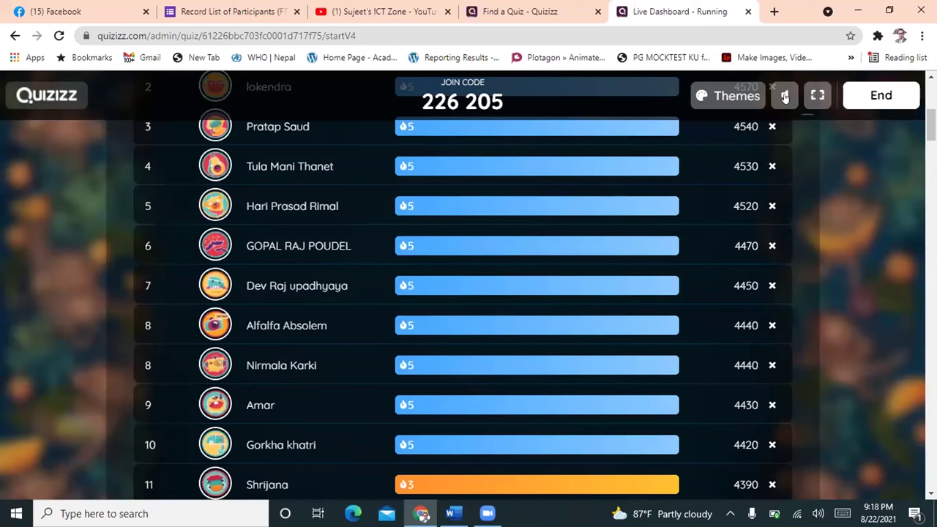
pyautogui.scroll(-1, 736, 219)
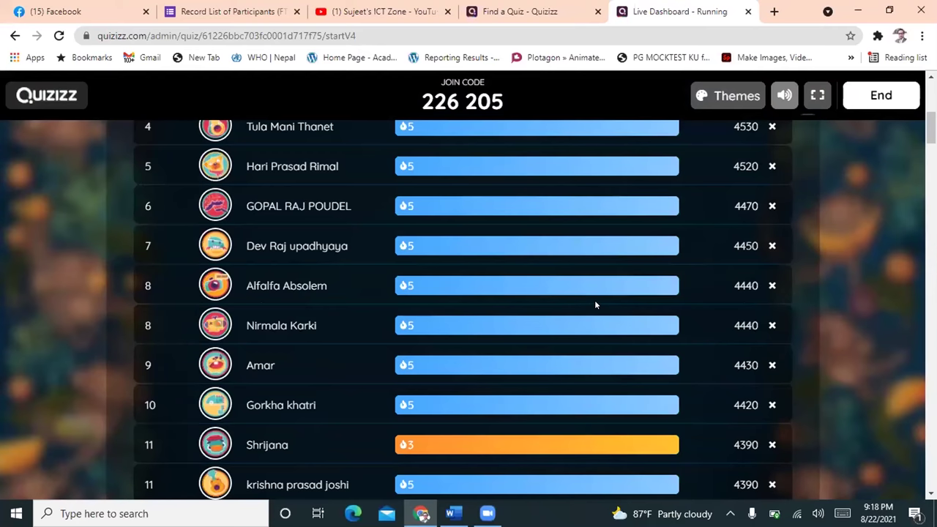
# Step: Examine the lower end of the leaderboard to see which players are still answering or have not started
pyautogui.scroll(-10, 320, 268)
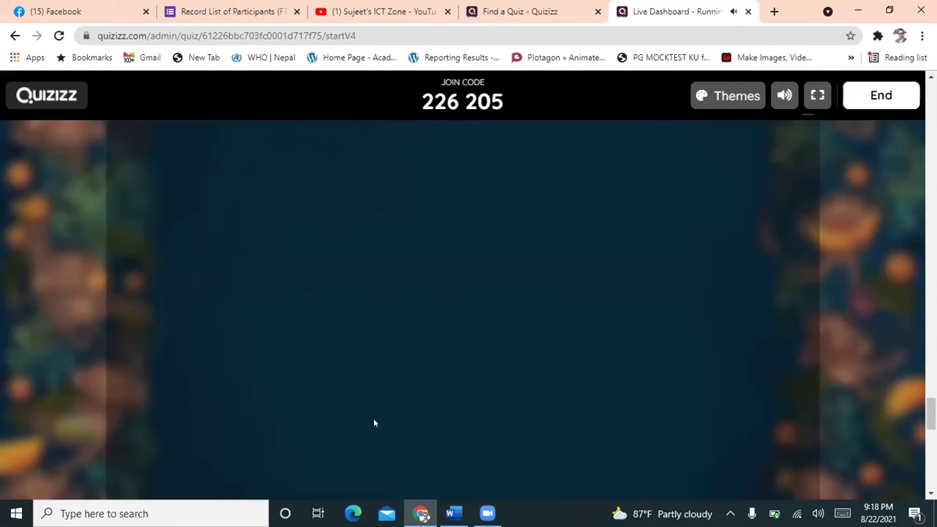
pyautogui.scroll(3, 584, 382)
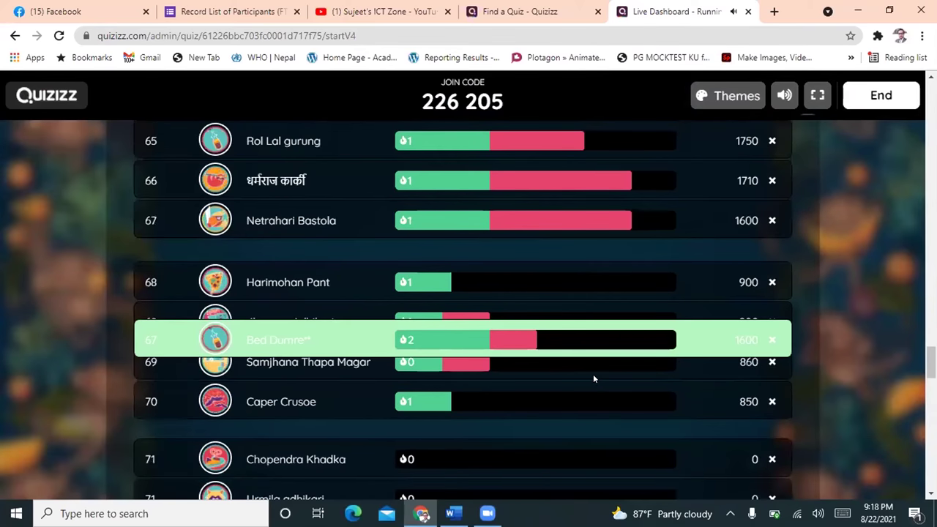
pyautogui.scroll(2, 593, 378)
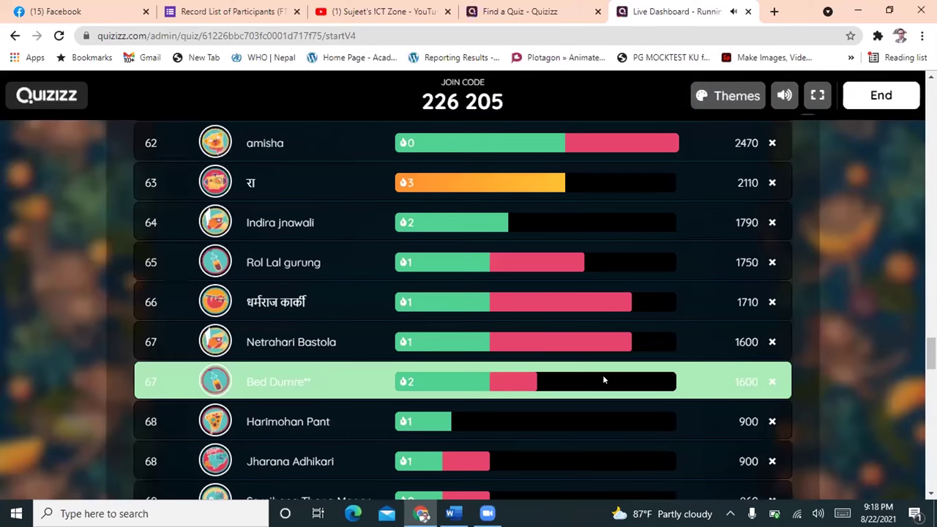
pyautogui.scroll(-2, 602, 375)
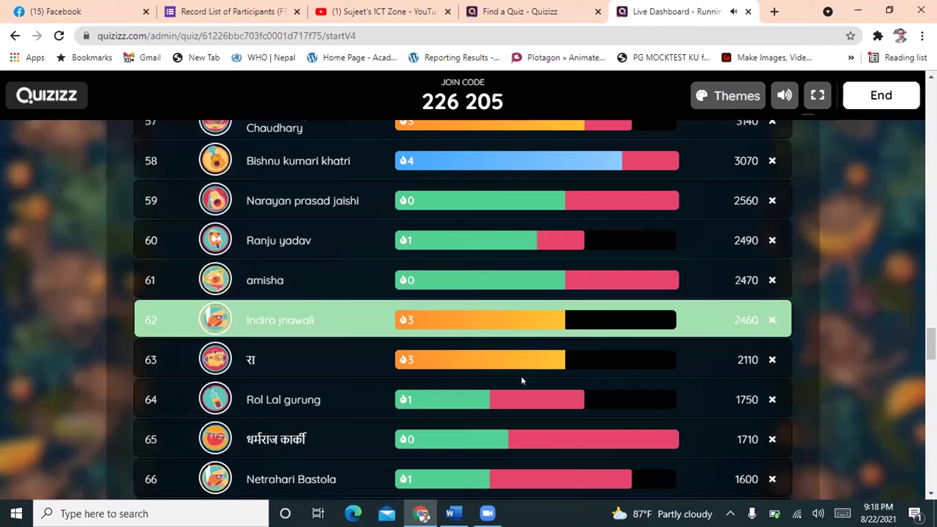
# Step: Compare the progress bars of the middle and lower ranks, and check the overall class accuracy and completion count
pyautogui.scroll(10, 527, 370)
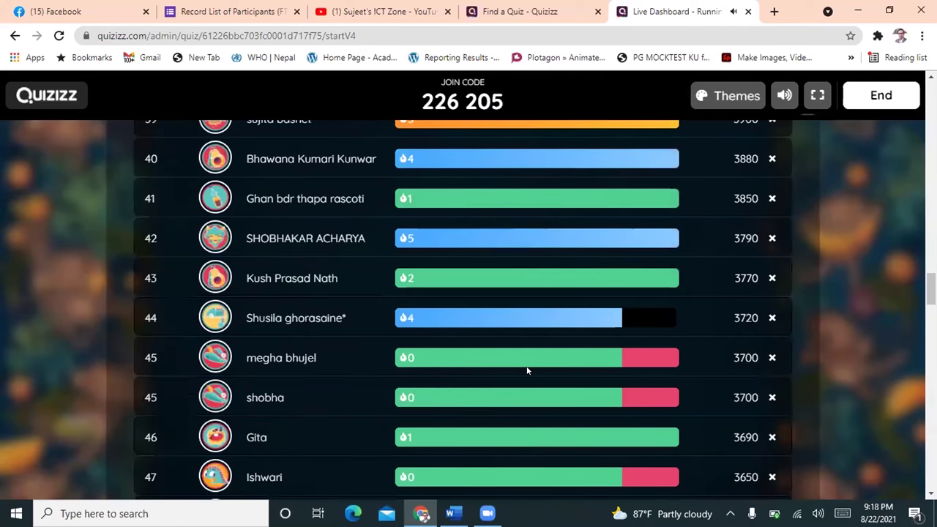
pyautogui.scroll(-15, 527, 369)
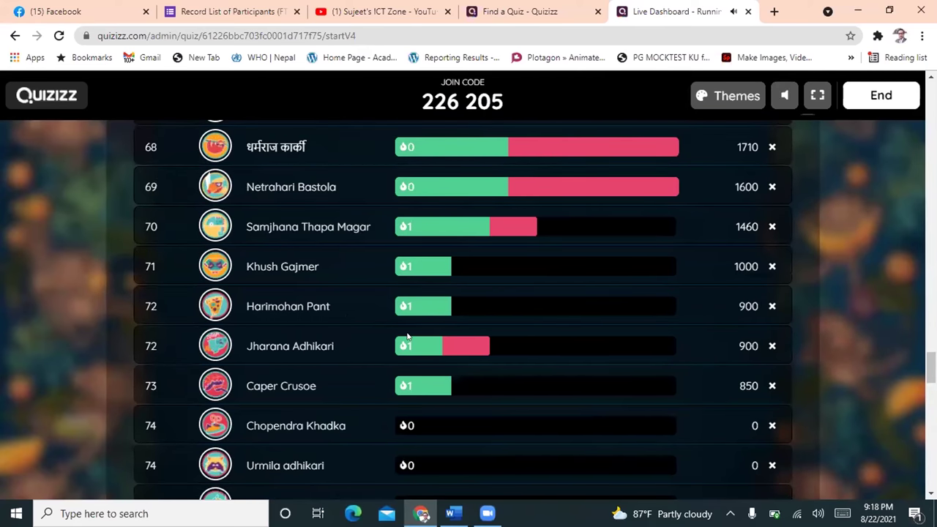
pyautogui.scroll(5, 407, 336)
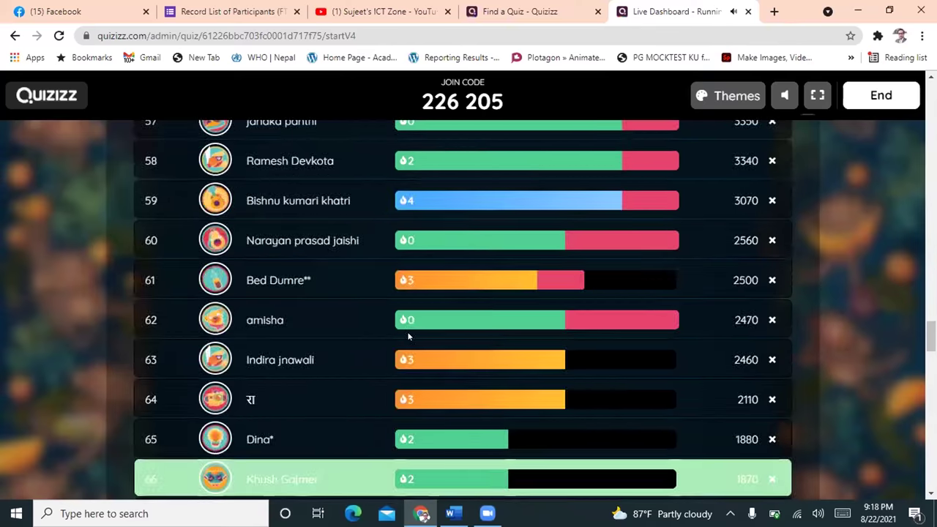
pyautogui.scroll(15, 408, 336)
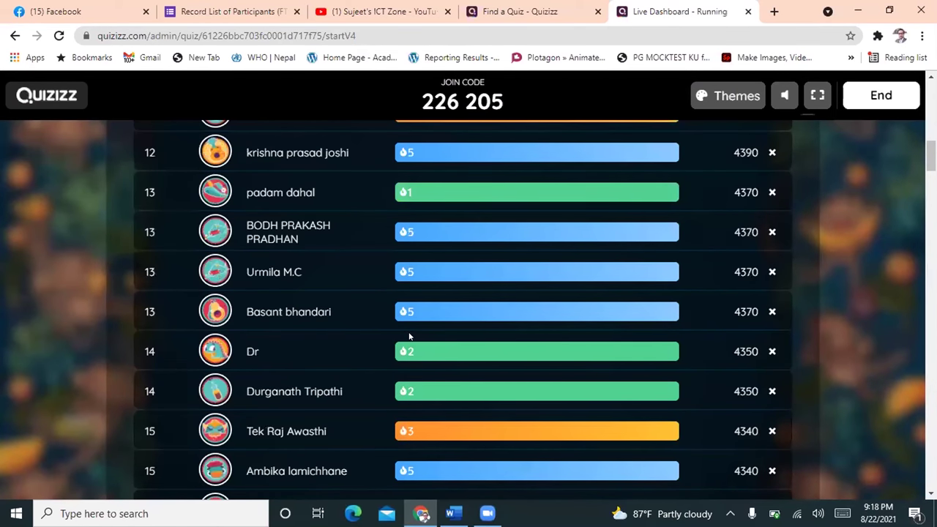
pyautogui.scroll(5, 409, 333)
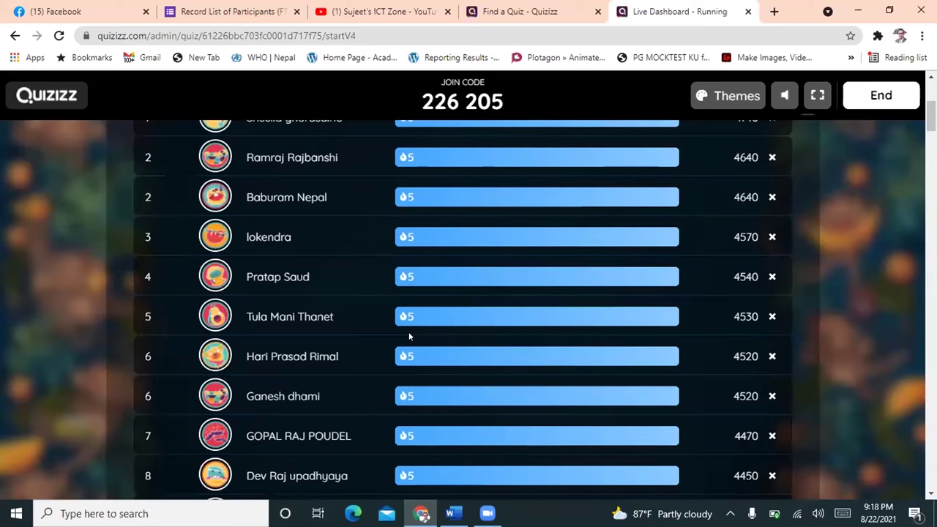
pyautogui.scroll(4, 408, 336)
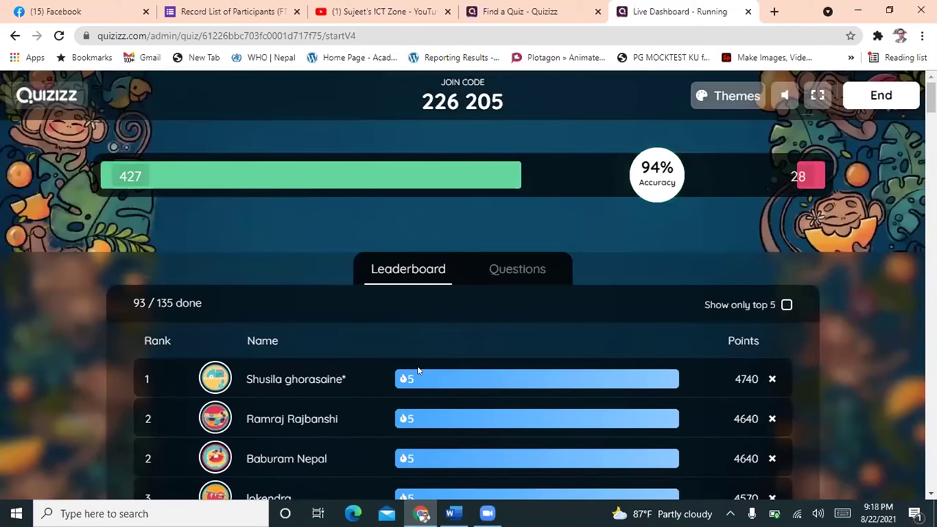
# Step: Examine the streaks and points of the upper and middle ranks, and recheck the leading players and completion count
pyautogui.scroll(-12, 418, 371)
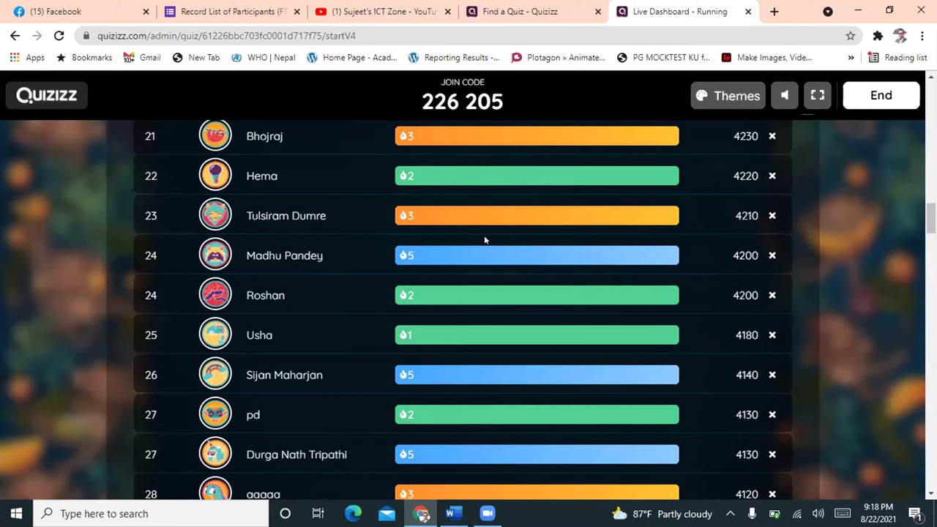
pyautogui.scroll(-5, 411, 337)
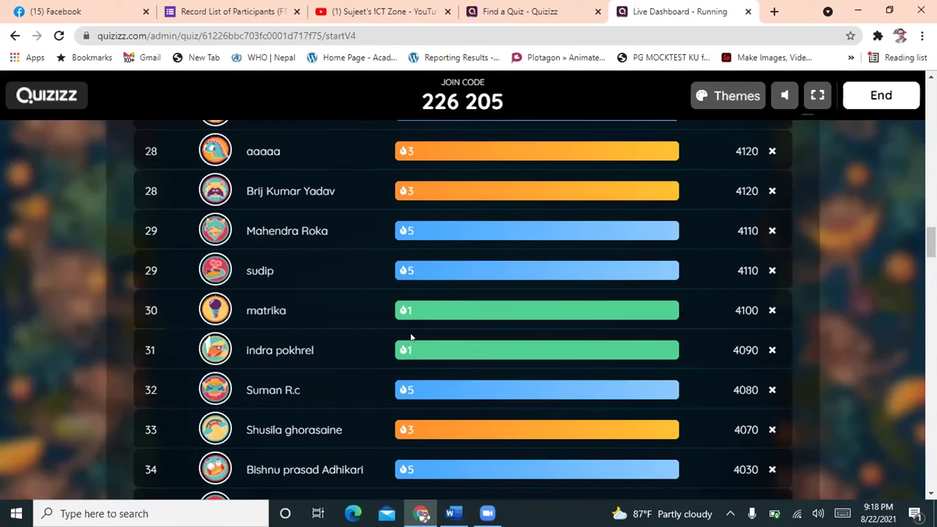
pyautogui.scroll(12, 411, 330)
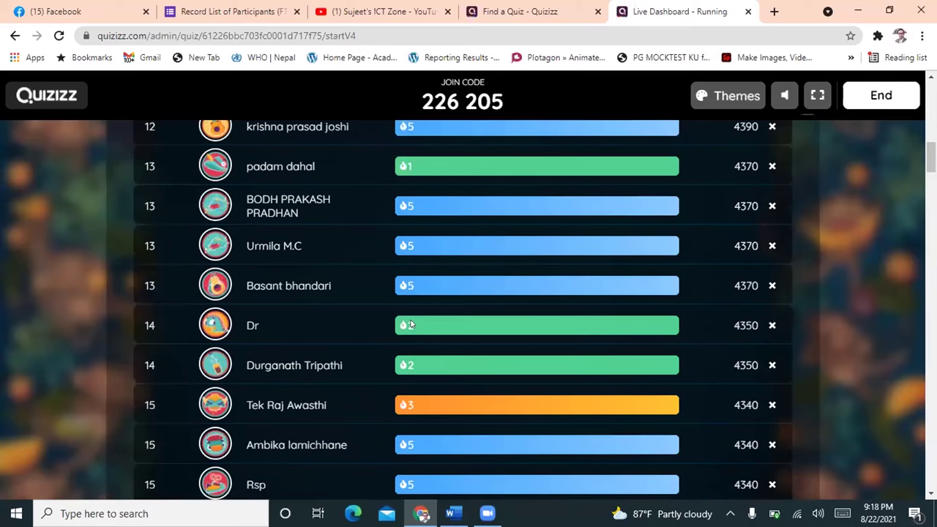
pyautogui.scroll(4, 399, 425)
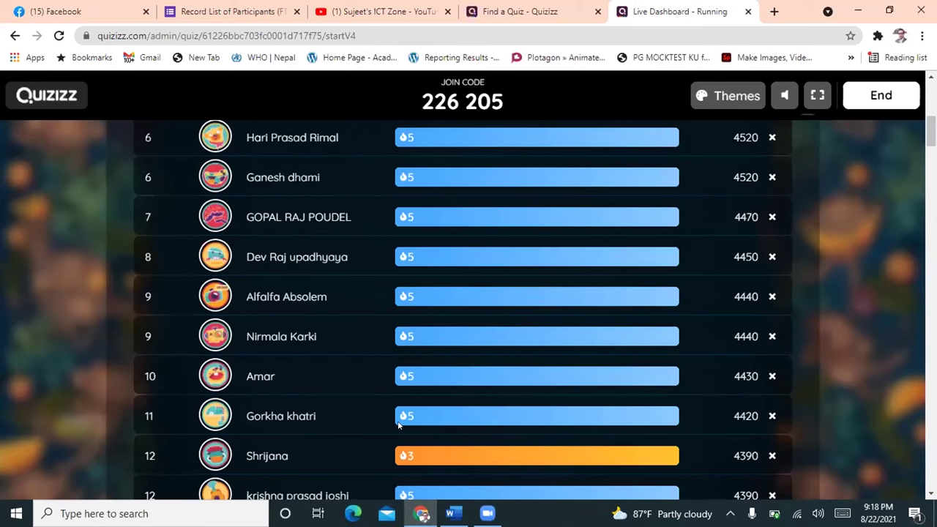
pyautogui.scroll(5, 399, 424)
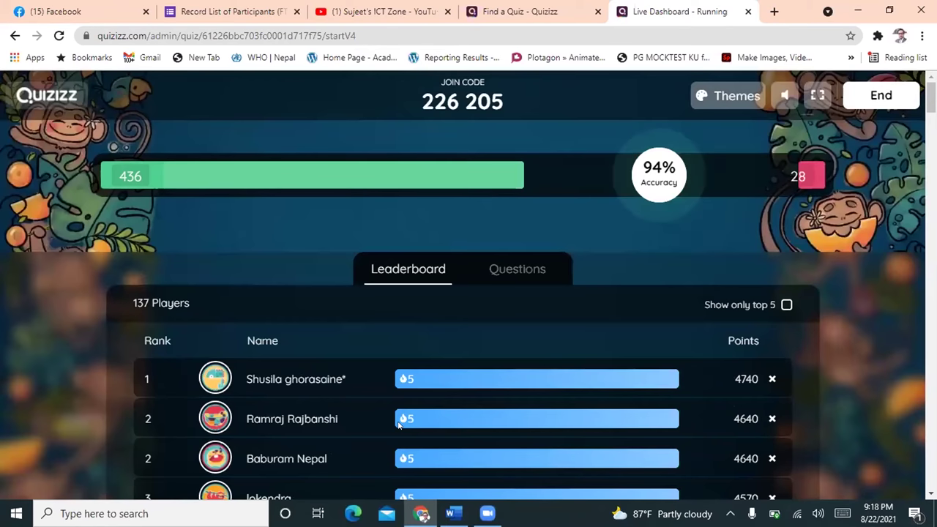
pyautogui.scroll(-3, 399, 425)
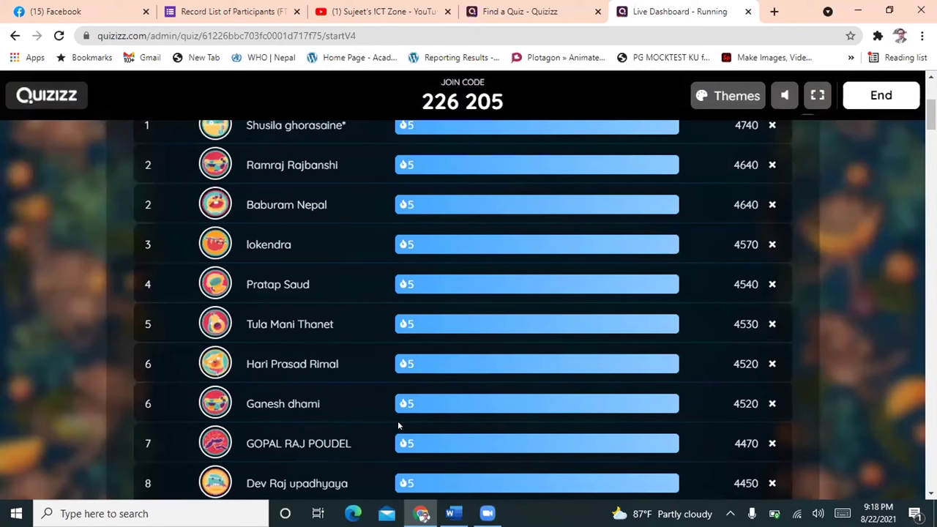
pyautogui.scroll(-4, 399, 426)
pyautogui.scroll(8, 399, 398)
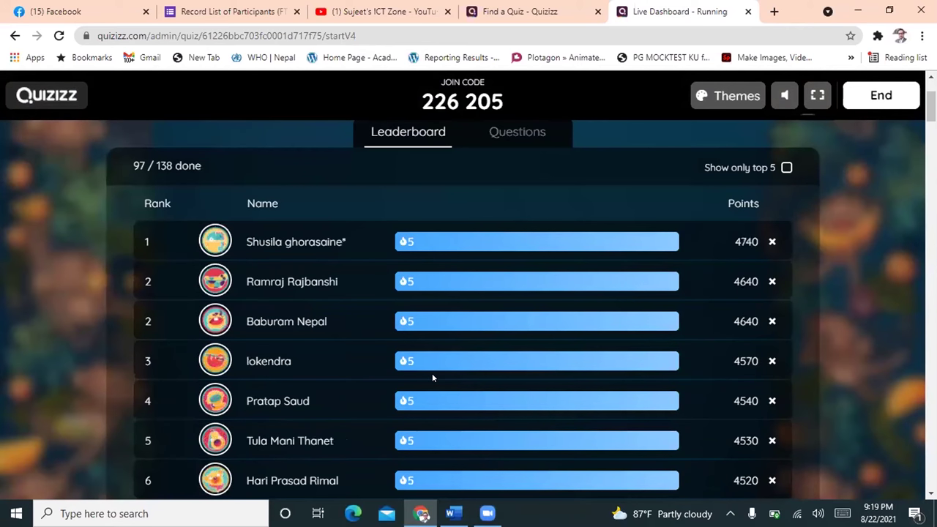
# Step: Check which lower-ranked players are still answering, review the scores up through the middle ranks, and look at the class accuracy
pyautogui.scroll(-10, 435, 373)
pyautogui.scroll(-1, 440, 368)
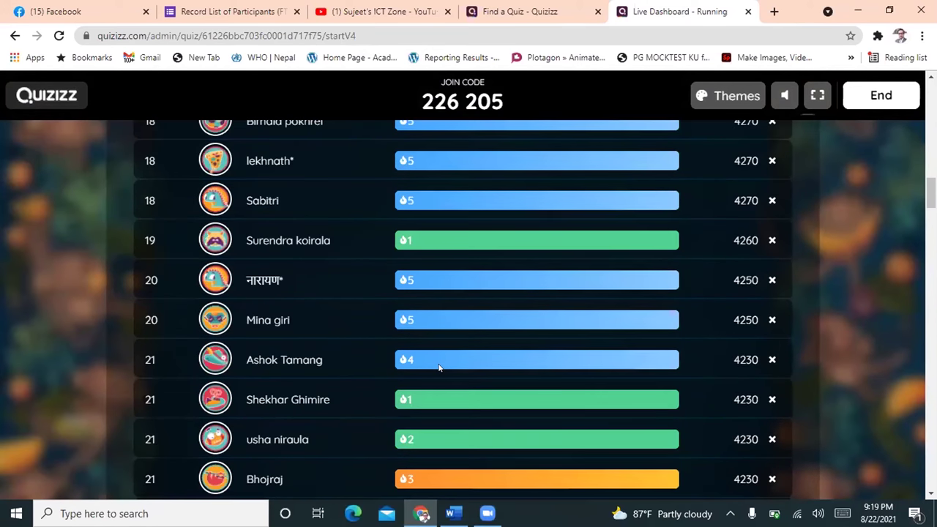
pyautogui.scroll(-20, 440, 367)
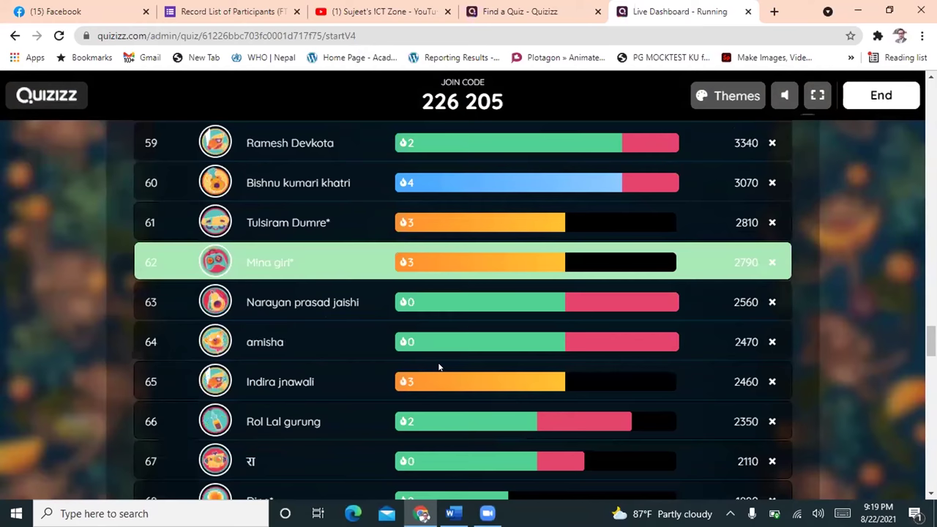
pyautogui.scroll(-7, 438, 363)
pyautogui.scroll(6, 439, 363)
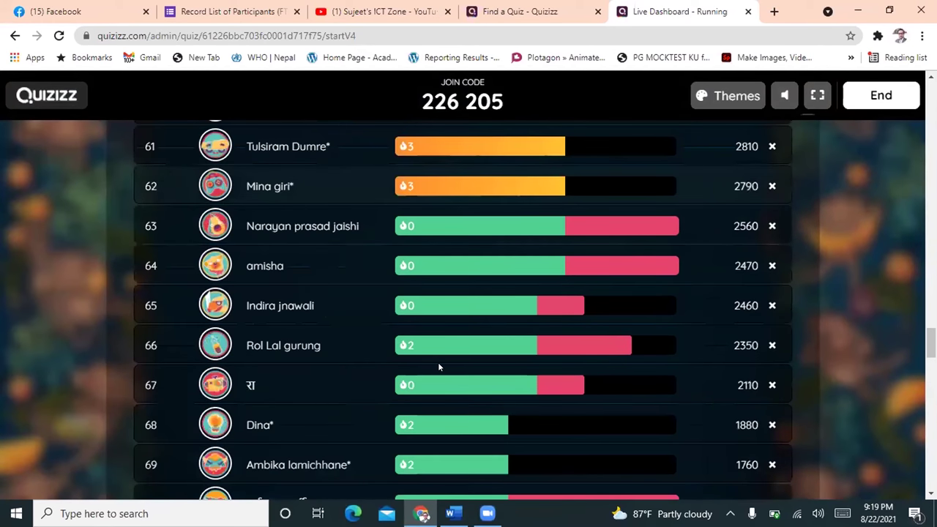
pyautogui.scroll(15, 115, 212)
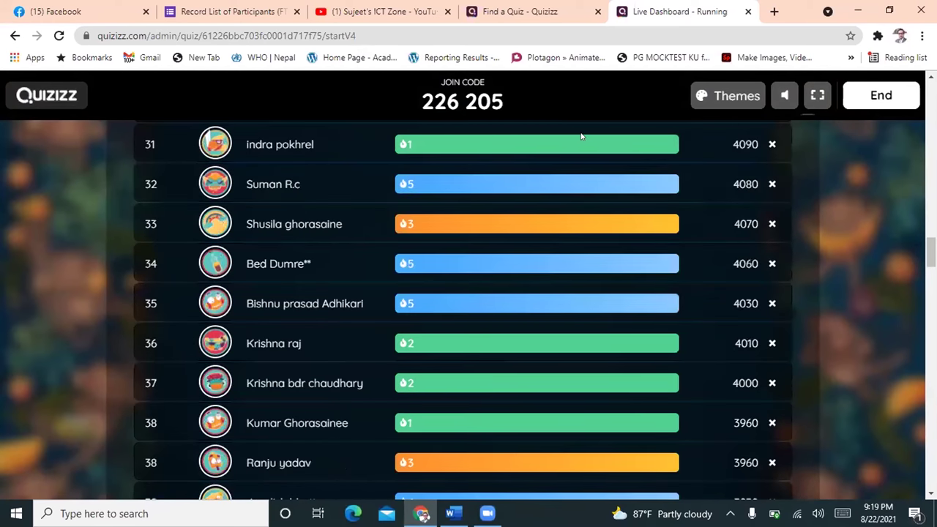
pyautogui.scroll(5, 455, 287)
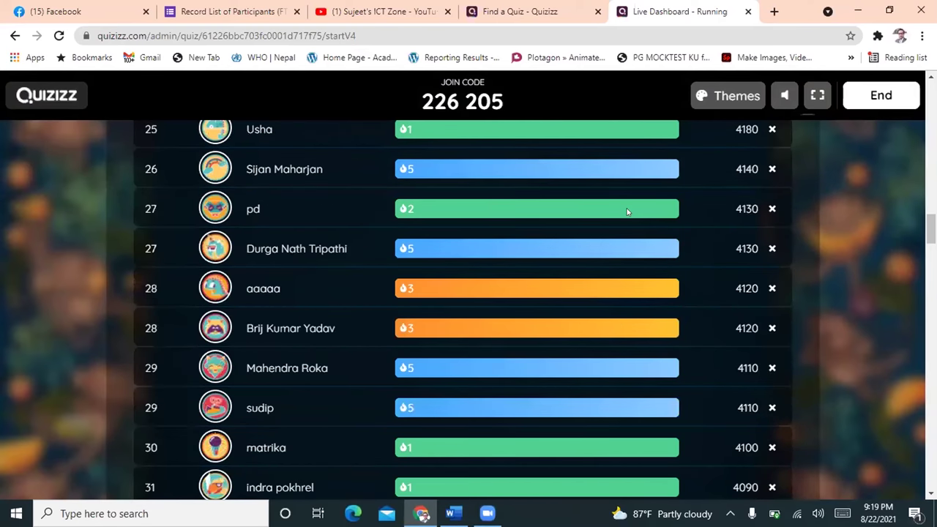
pyautogui.scroll(3, 418, 368)
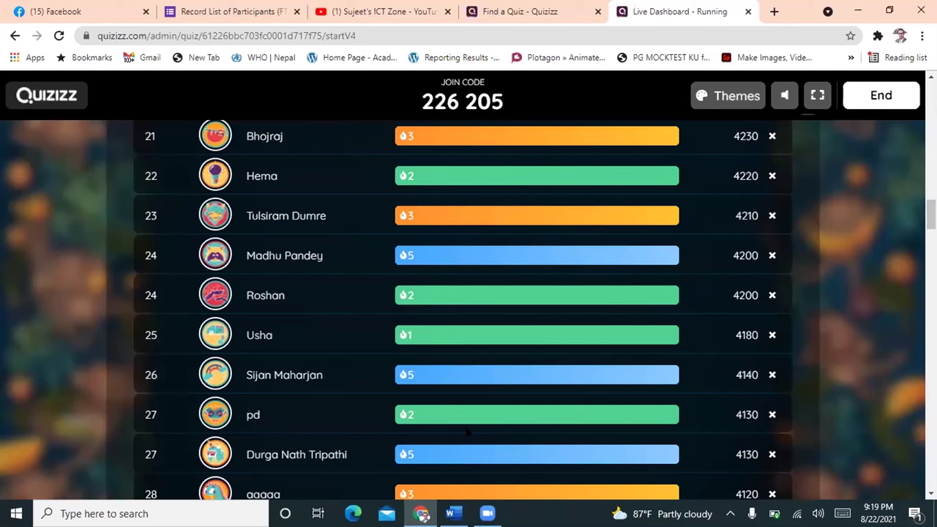
pyautogui.scroll(5, 473, 414)
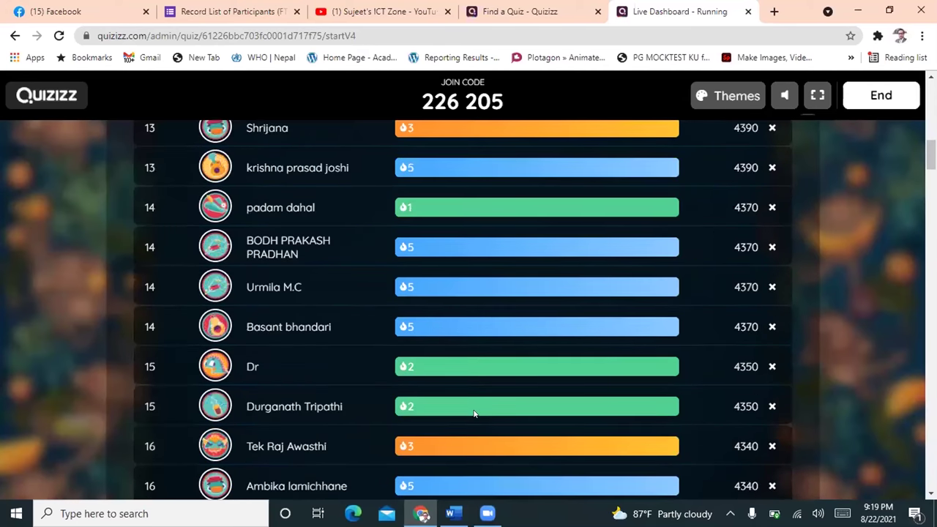
pyautogui.scroll(10, 474, 414)
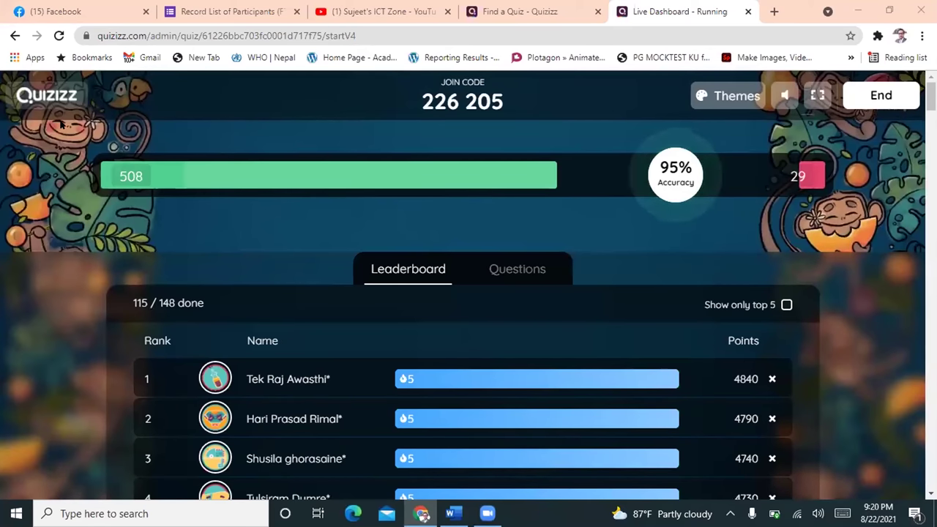
# Step: Turn the quiz sound back on, and end the live Grammar quiz session for all players
pyautogui.click(783, 94)
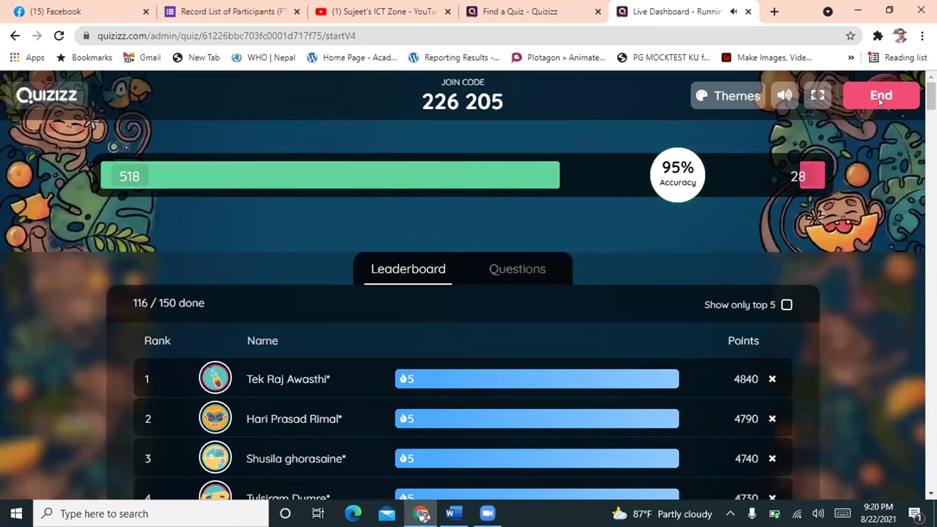
pyautogui.click(871, 95)
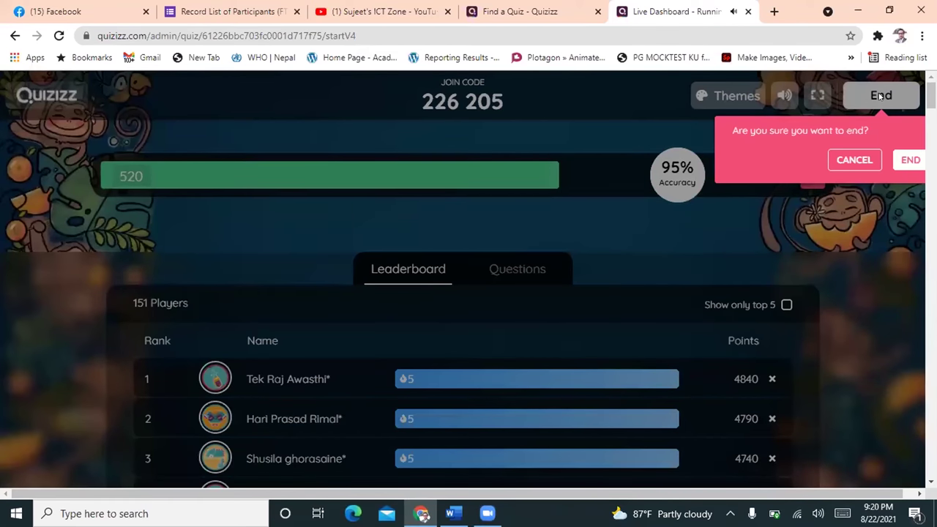
pyautogui.click(893, 170)
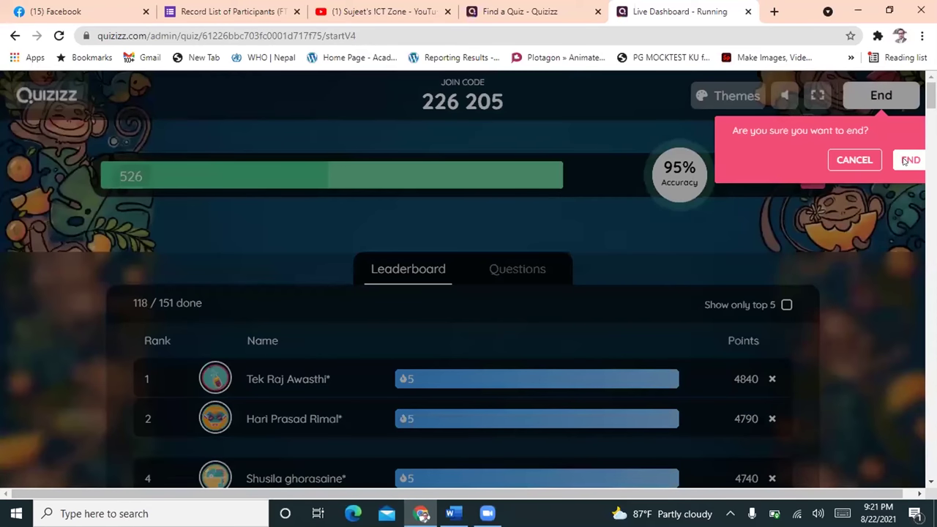
pyautogui.click(896, 160)
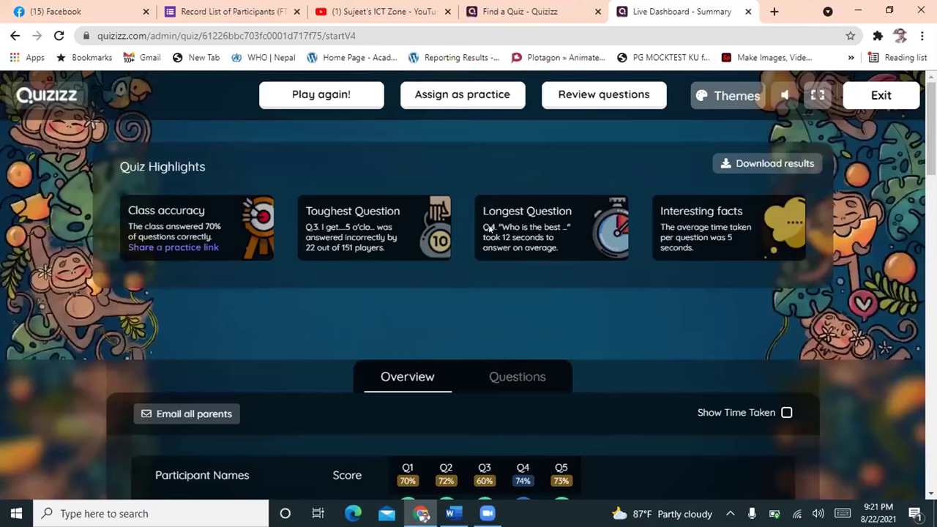
# Step: Review each participant's score and per-question answers in the quiz summary overview
pyautogui.scroll(-3, 522, 189)
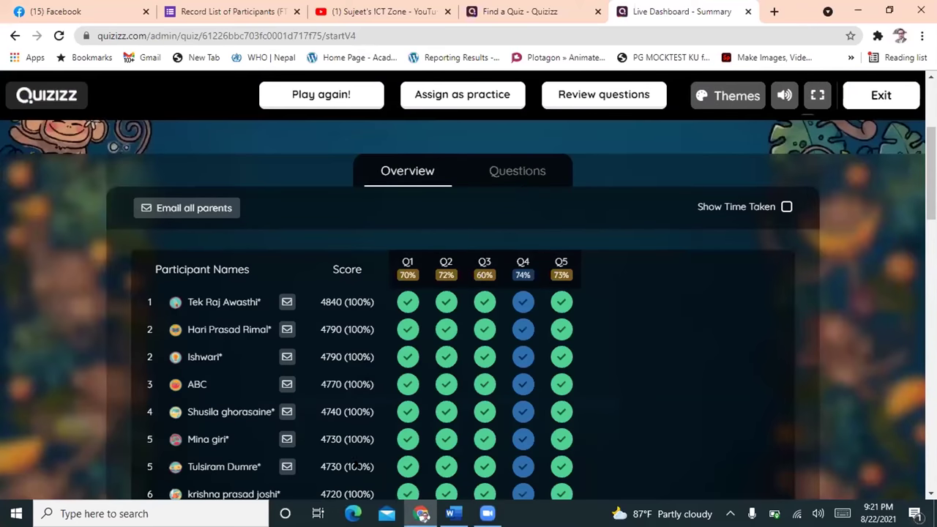
pyautogui.scroll(-2, 357, 466)
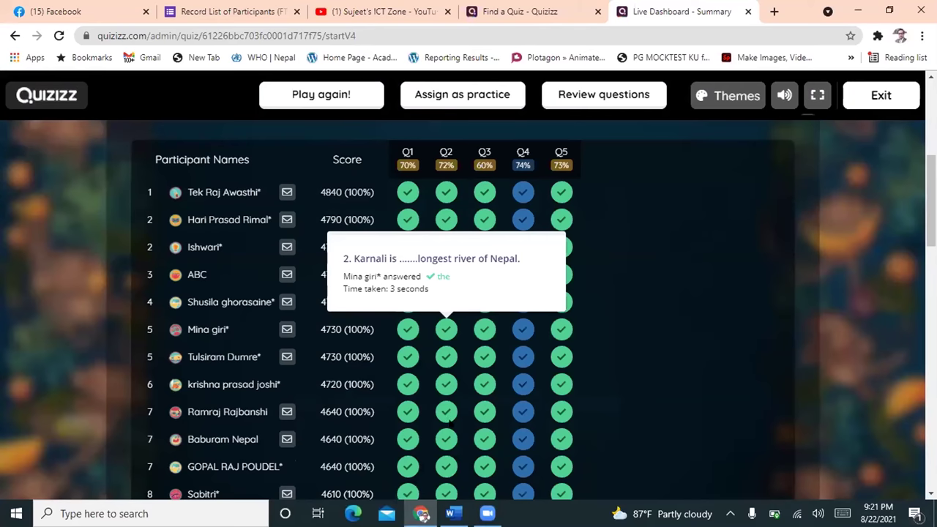
pyautogui.scroll(-10, 430, 355)
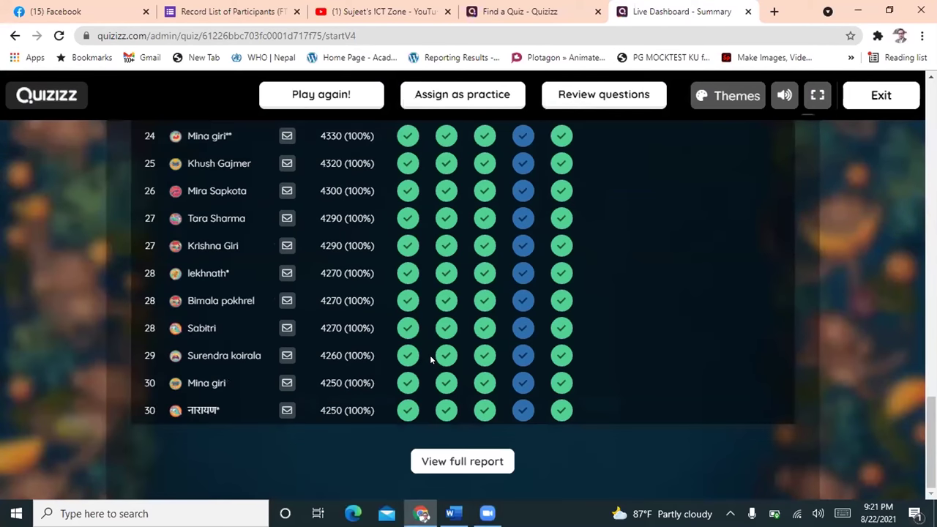
pyautogui.scroll(6, 430, 355)
pyautogui.scroll(8, 430, 355)
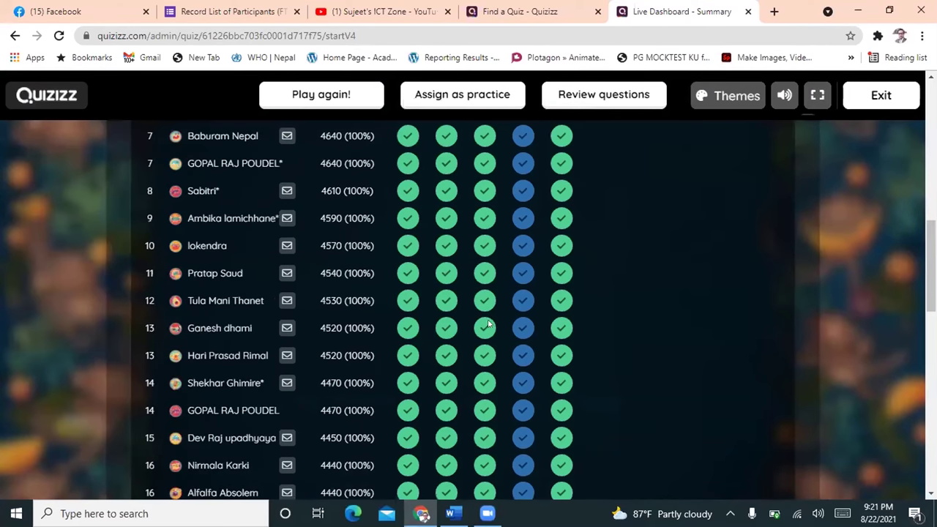
pyautogui.scroll(3, 538, 322)
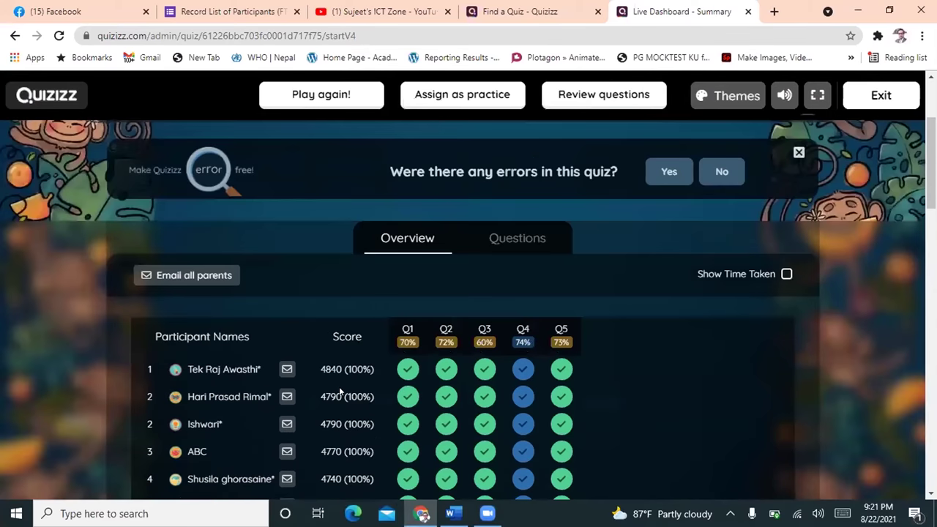
# Step: Open the progress-sharing message for the top-ranked participant and paste the parent's email address as the recipient
pyautogui.click(286, 369)
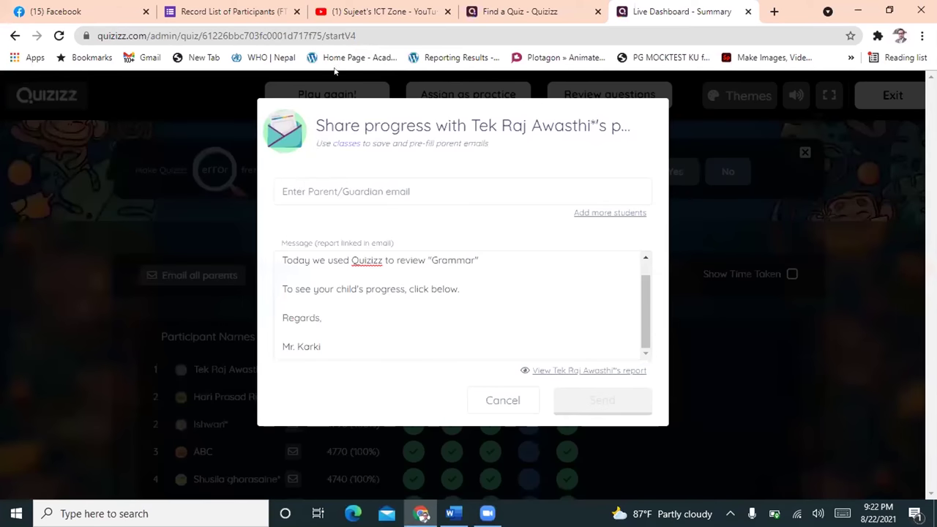
pyautogui.click(301, 189)
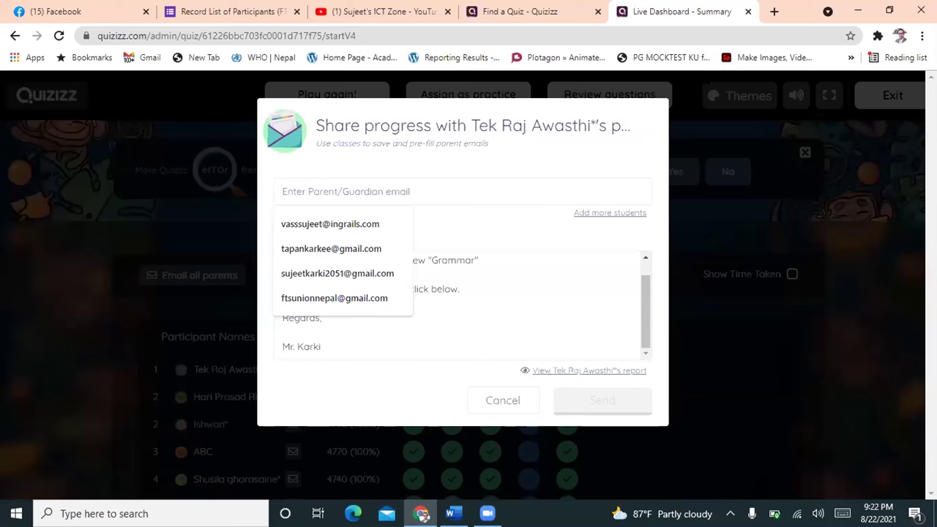
pyautogui.press('Escape')
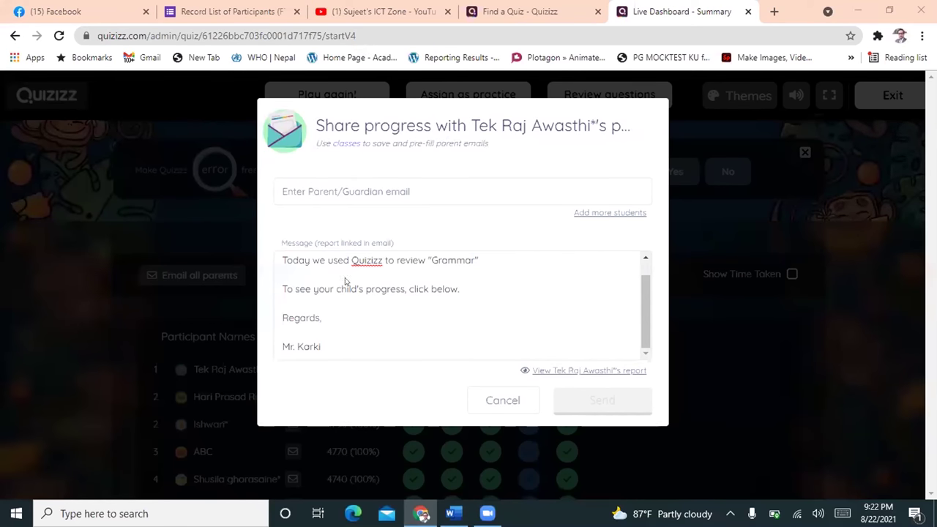
pyautogui.click(481, 193)
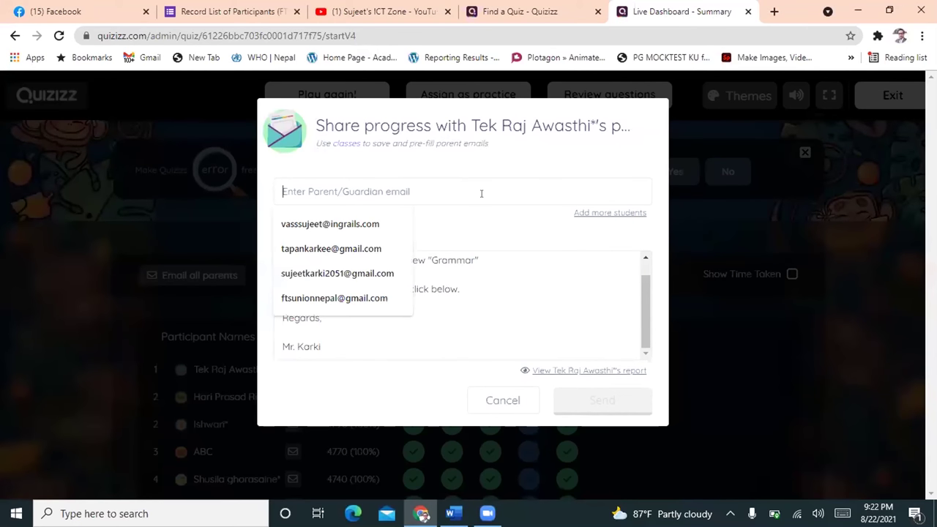
pyautogui.press('Menu')
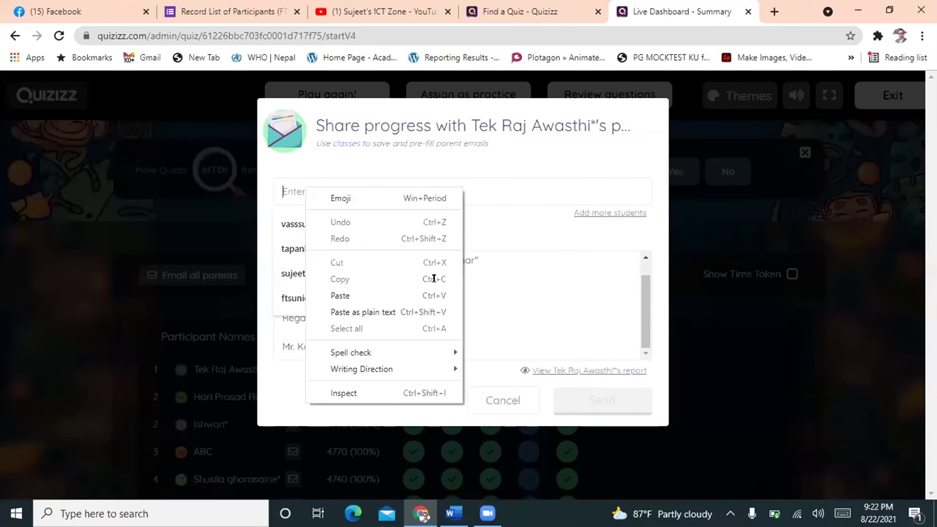
pyautogui.press('Escape')
pyautogui.press('Up')
pyautogui.hotkey('ctrl', 'v')
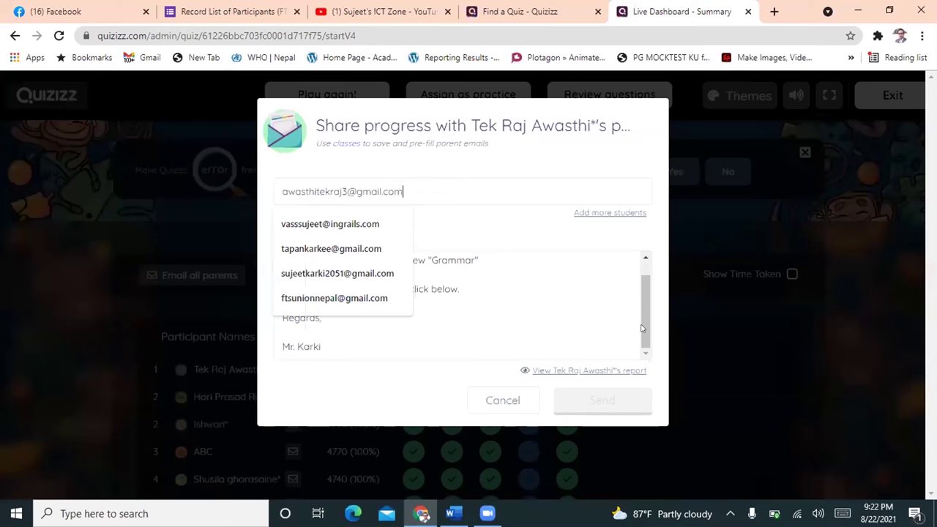
pyautogui.click(643, 329)
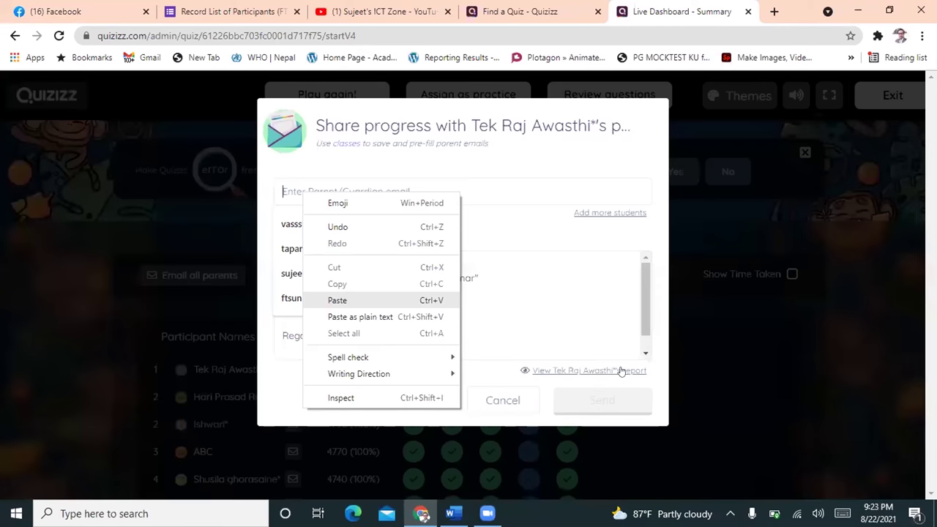
pyautogui.press('Return')
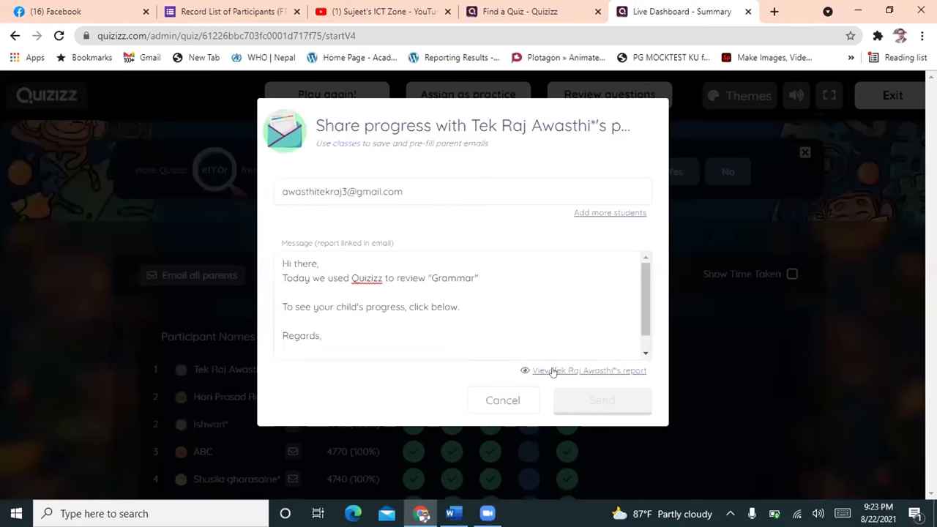
# Step: Review the top-ranked participant's Grammar report with its per-question responses, close it, and send the progress email to the parent
pyautogui.click(598, 371)
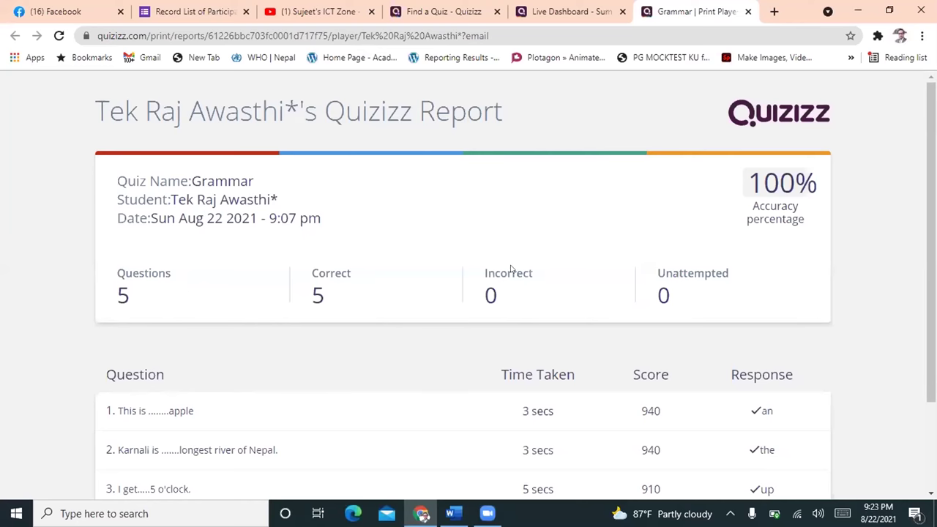
pyautogui.scroll(-1, 563, 318)
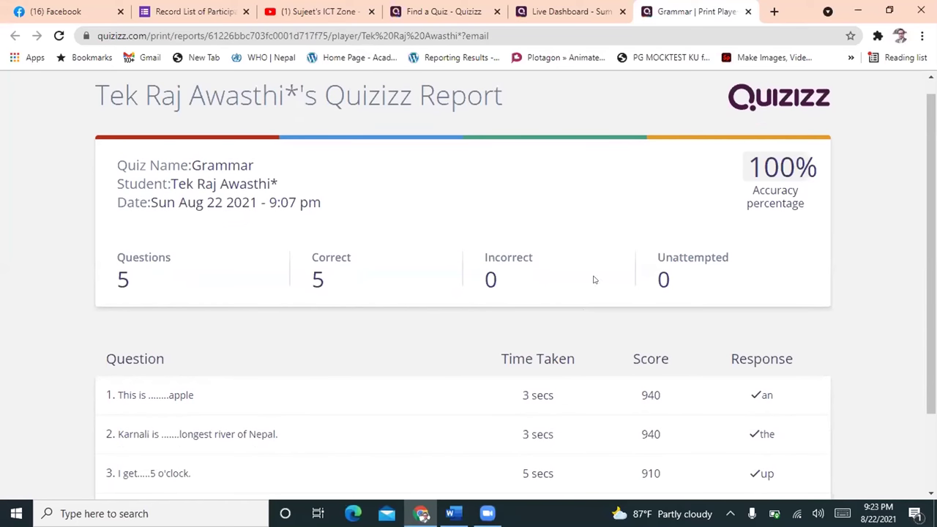
pyautogui.scroll(-1, 256, 297)
pyautogui.scroll(-1, 522, 294)
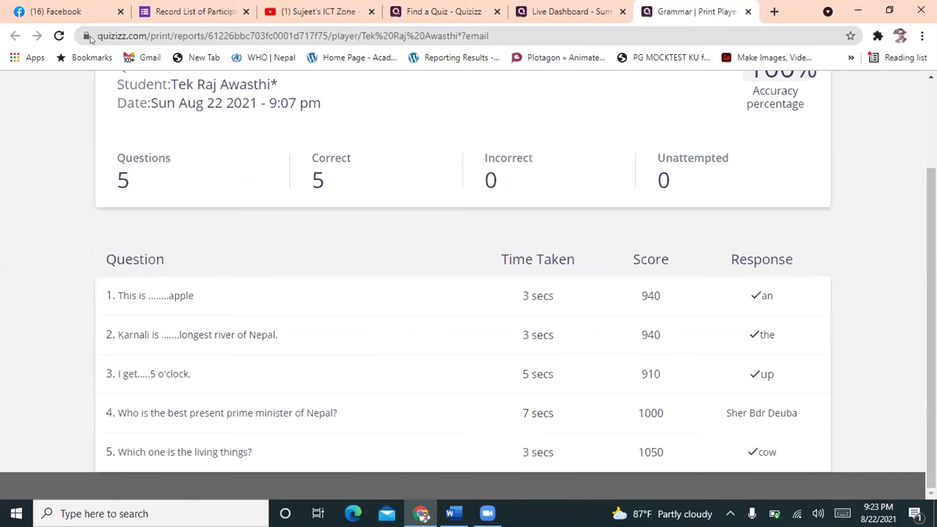
pyautogui.scroll(2, 498, 81)
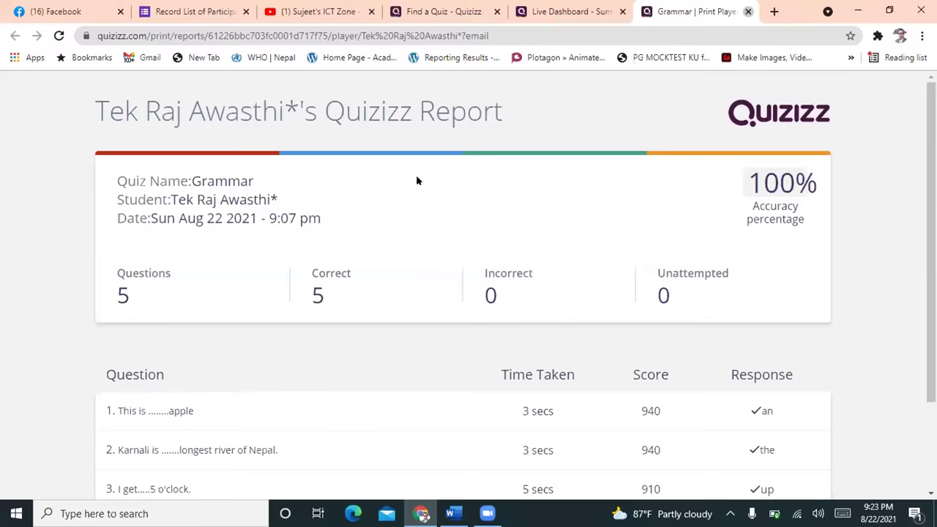
pyautogui.hotkey('ctrl', 'w')
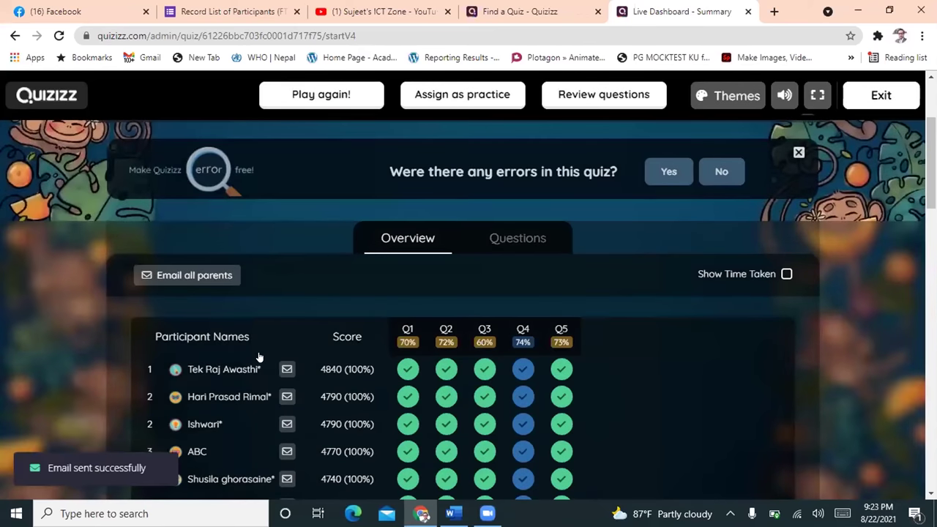
# Step: Examine the question-level results starting from question 1, along with the quiz highlights
pyautogui.click(407, 343)
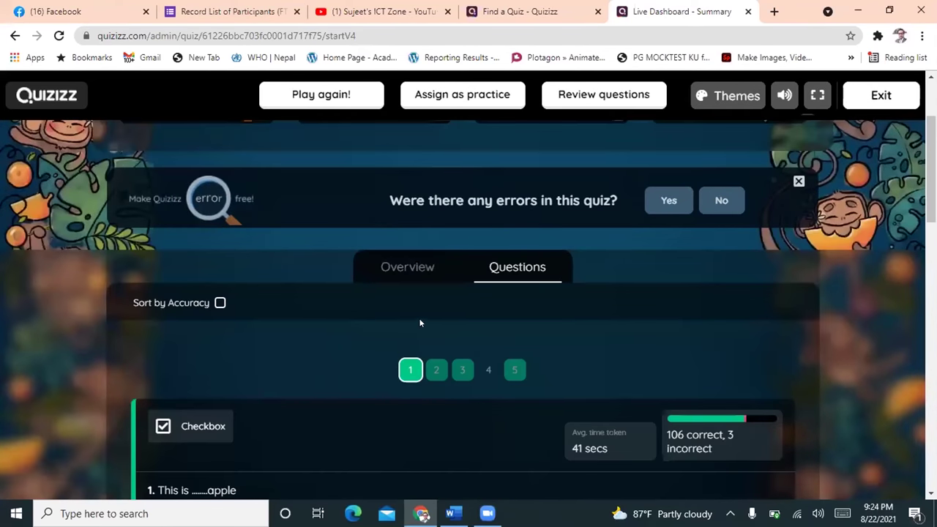
pyautogui.scroll(1, 563, 380)
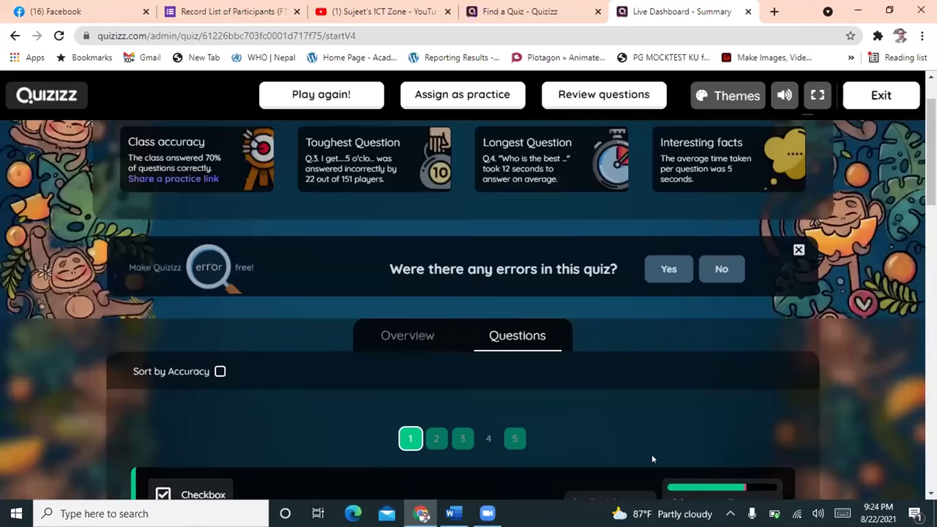
pyautogui.scroll(-2, 652, 456)
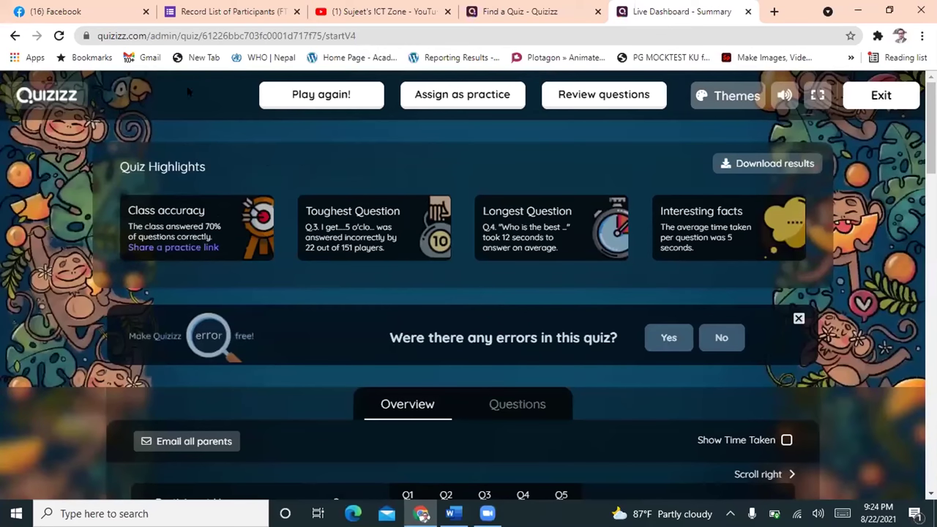
# Step: Download the Grammar quiz results and open the spreadsheet in Excel, dismissing the product key request
pyautogui.click(771, 163)
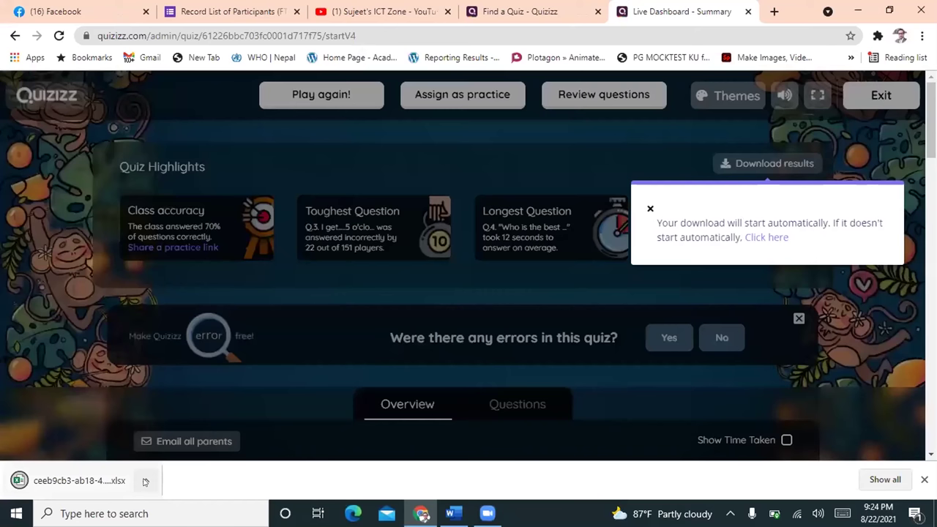
pyautogui.click(146, 480)
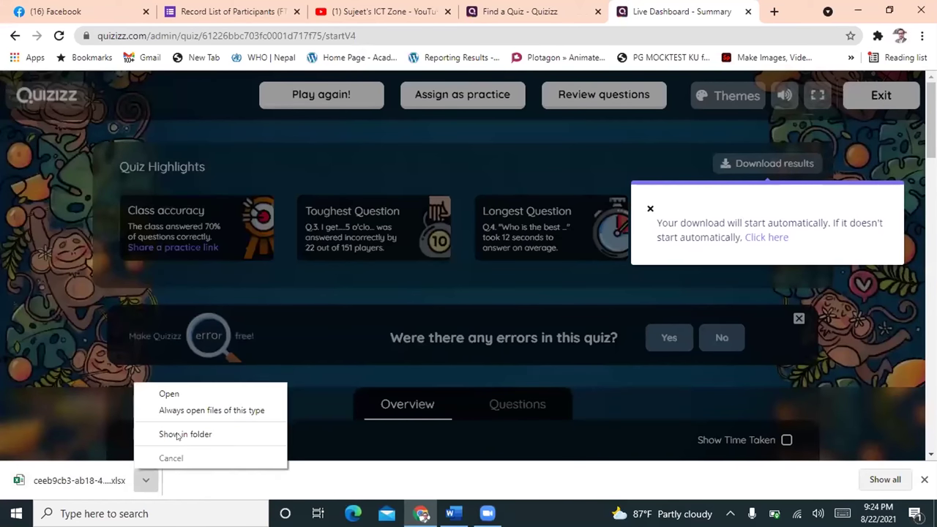
pyautogui.click(168, 393)
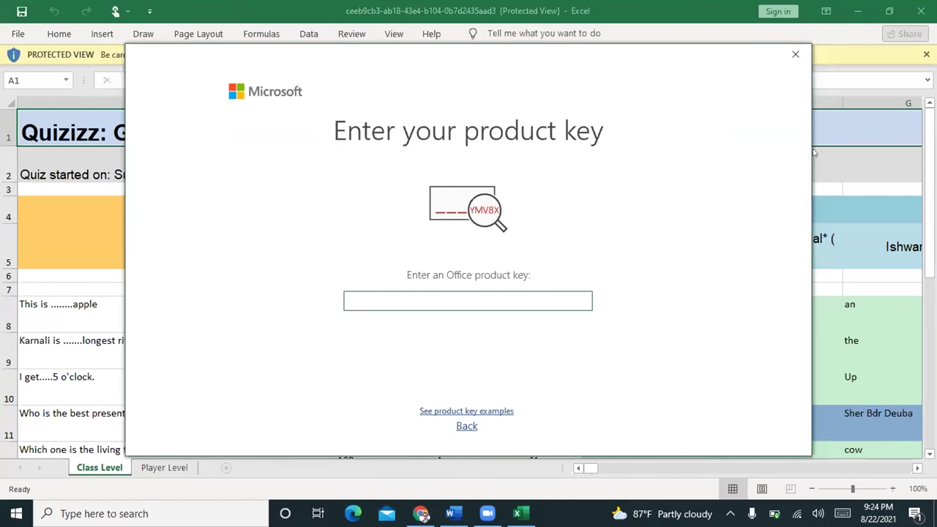
pyautogui.click(782, 60)
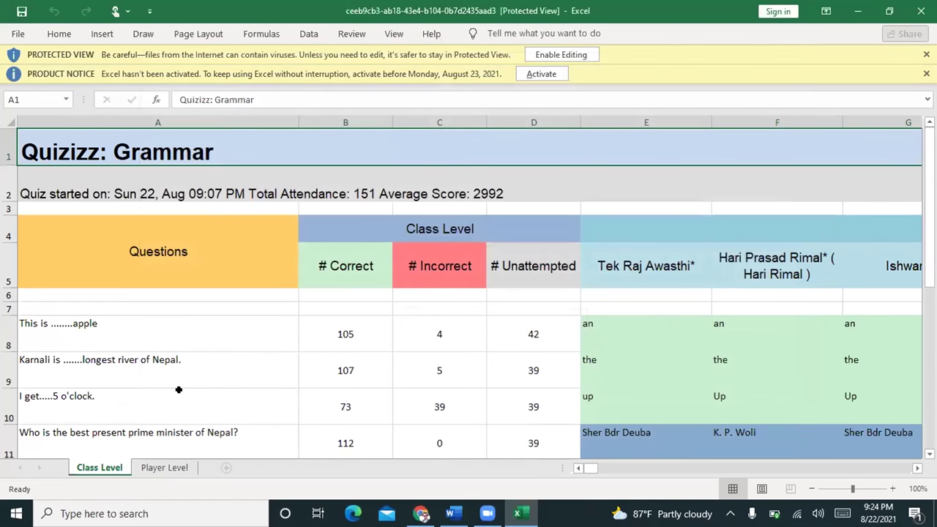
# Step: Review the correct, incorrect and unattempted totals for each question on the Class Level sheet
pyautogui.scroll(-2, 180, 312)
pyautogui.scroll(2, 366, 274)
pyautogui.scroll(-2, 169, 469)
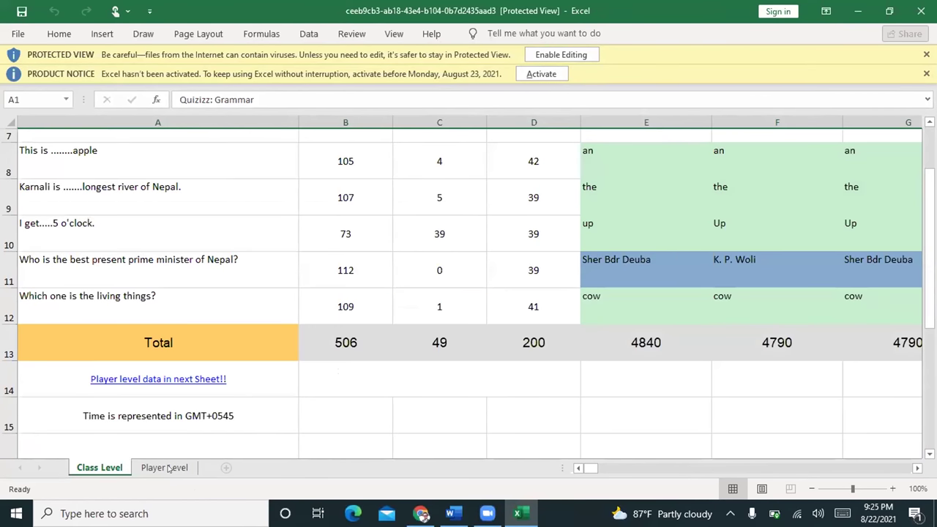
# Step: Review the players' scores, accuracy, start times and device information throughout the Player Level sheet
pyautogui.click(168, 468)
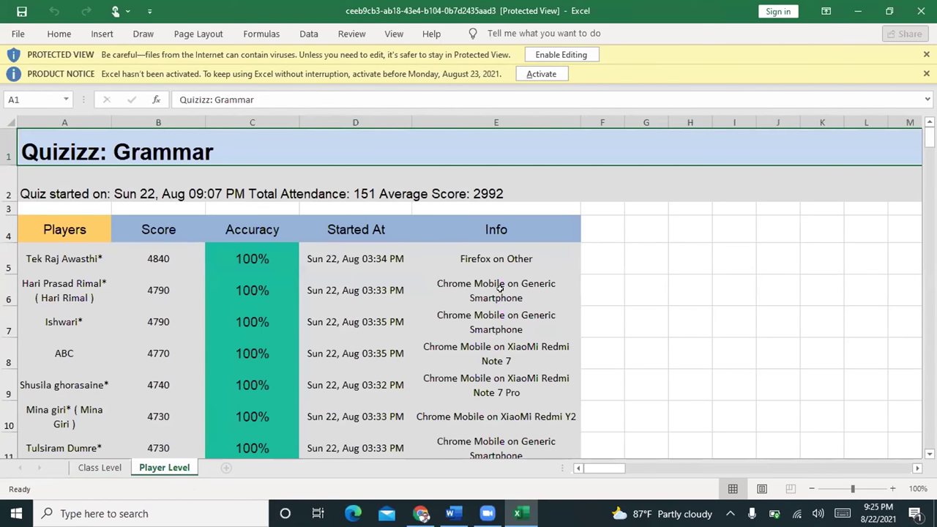
pyautogui.scroll(-2, 494, 300)
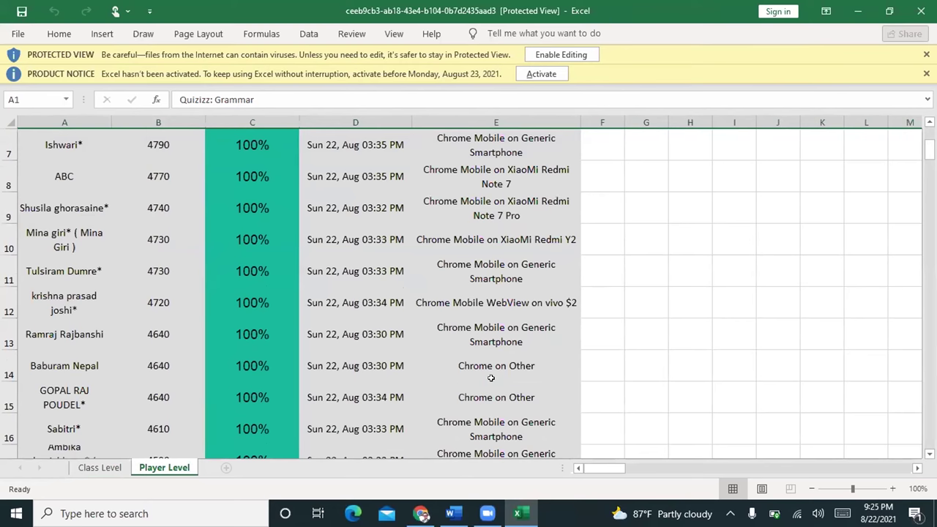
pyautogui.scroll(-4, 519, 322)
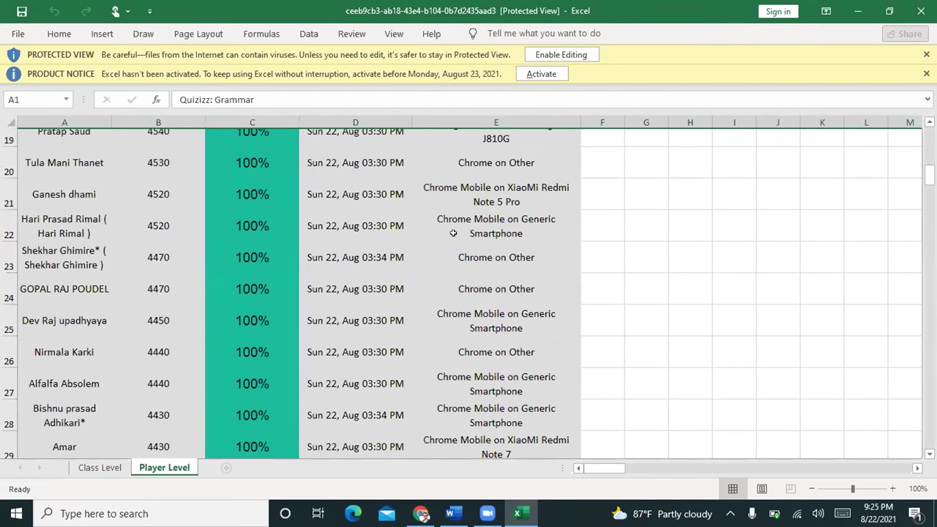
pyautogui.scroll(-1, 490, 390)
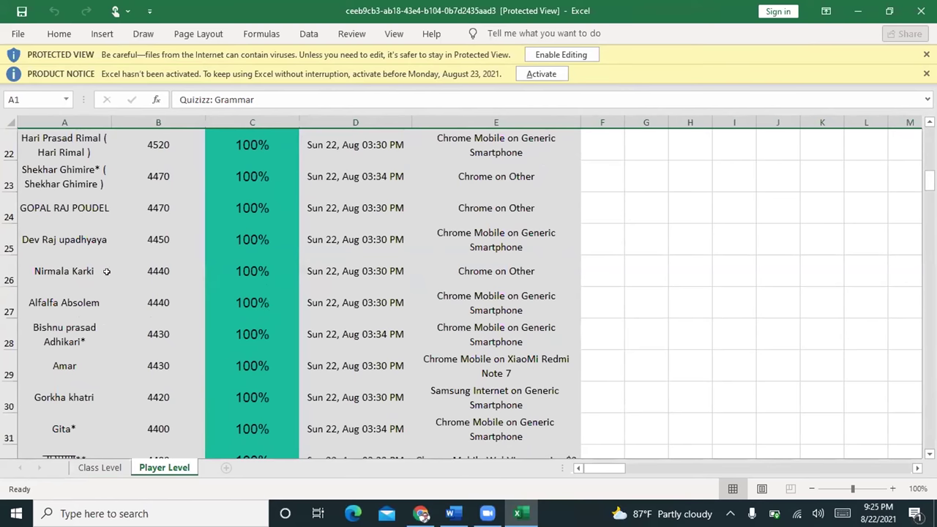
pyautogui.scroll(-3, 106, 271)
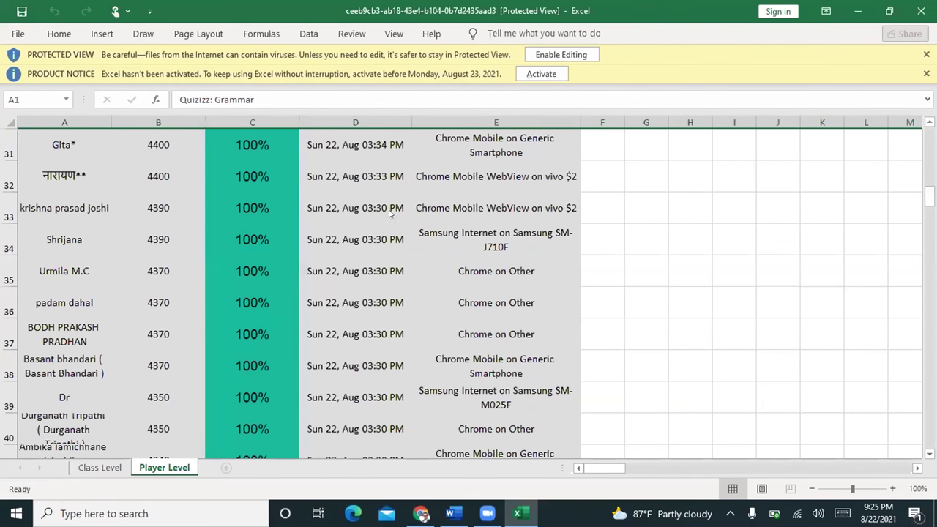
pyautogui.scroll(4, 504, 329)
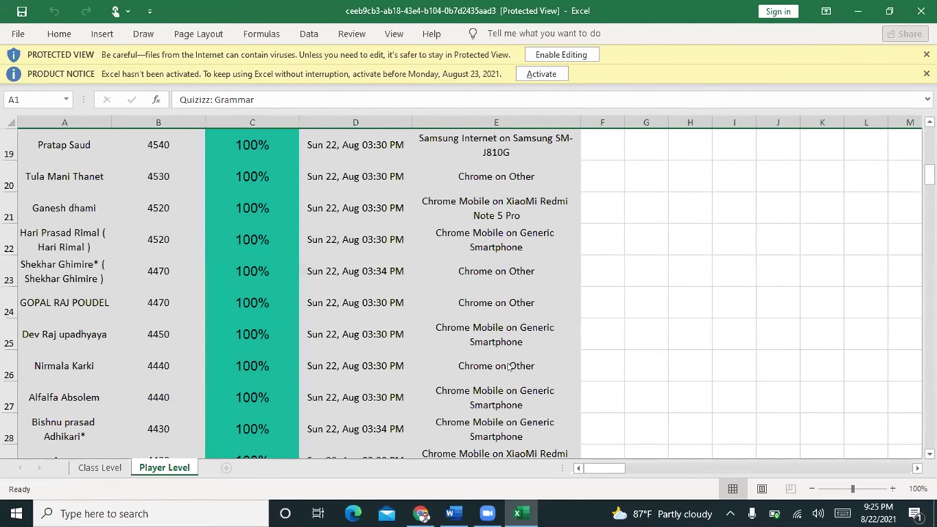
pyautogui.scroll(6, 481, 360)
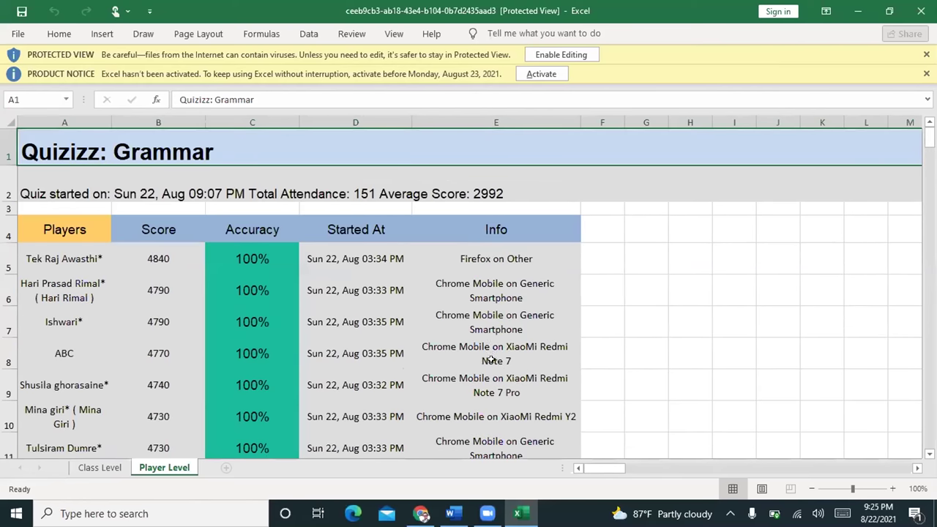
pyautogui.scroll(-20, 469, 369)
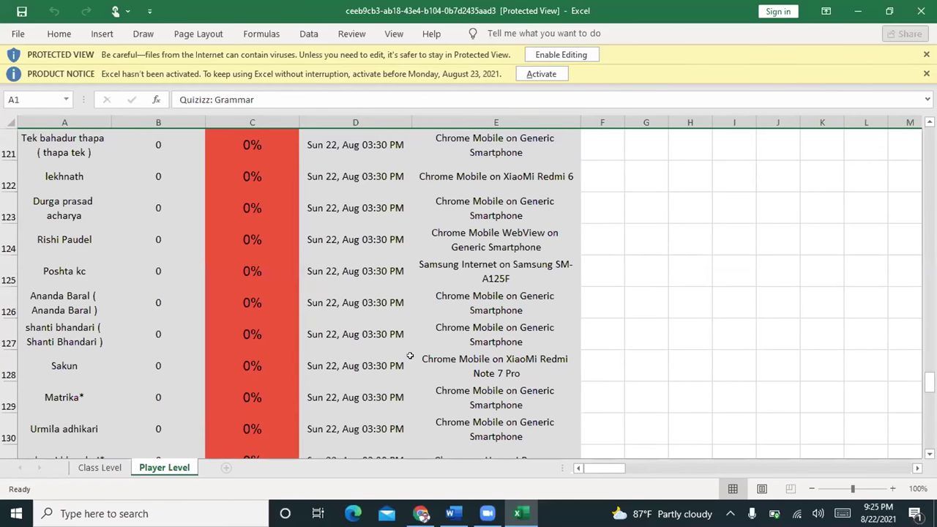
pyautogui.scroll(-6, 460, 331)
pyautogui.scroll(14, 462, 335)
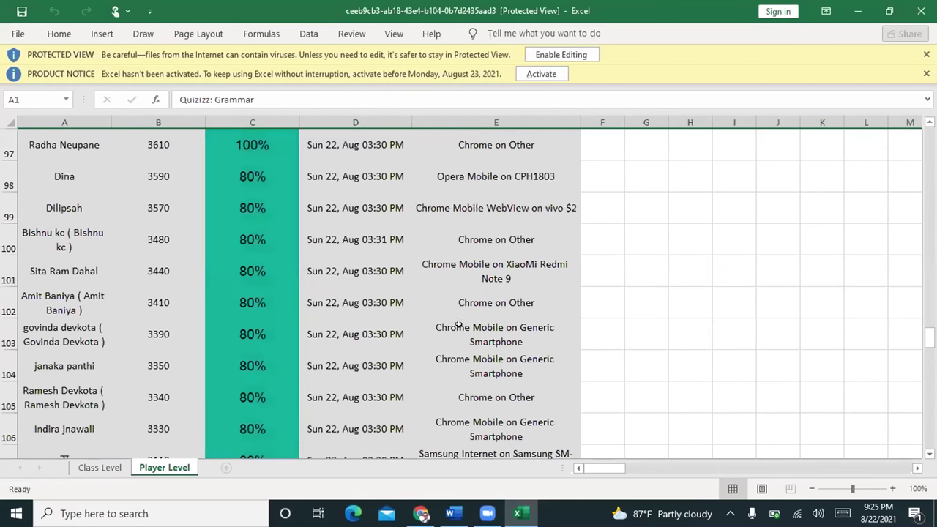
pyautogui.scroll(4, 461, 315)
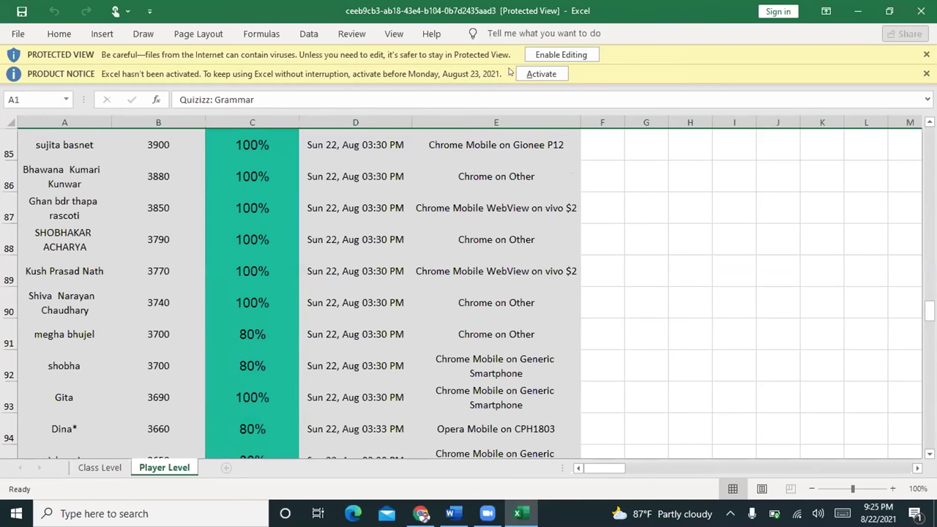
pyautogui.scroll(20, 511, 71)
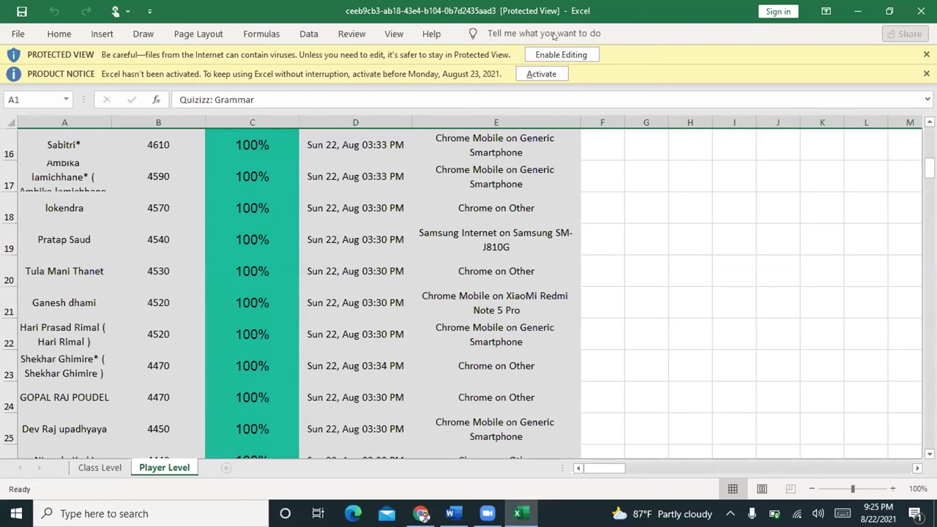
pyautogui.scroll(5, 587, 258)
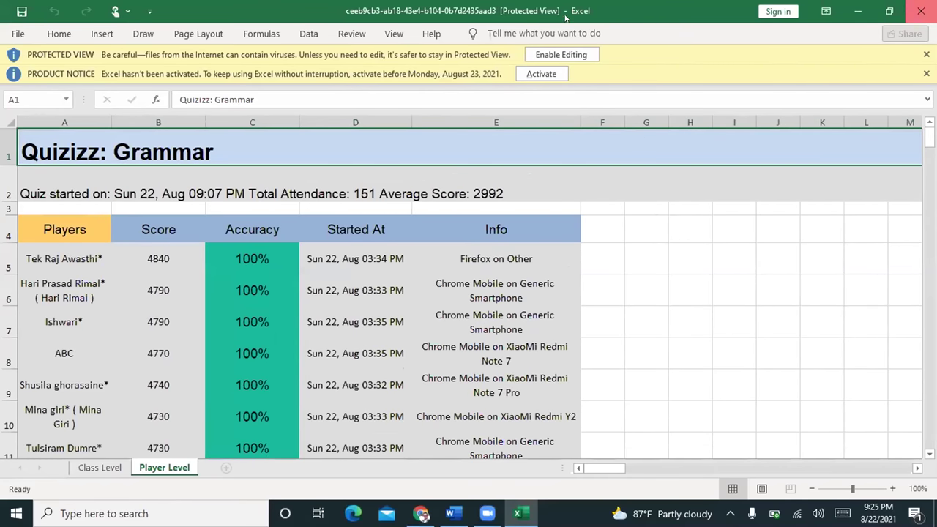
# Step: Close the results workbook and exit the Quizizz summary dashboard
pyautogui.hotkey('alt', 'F4')
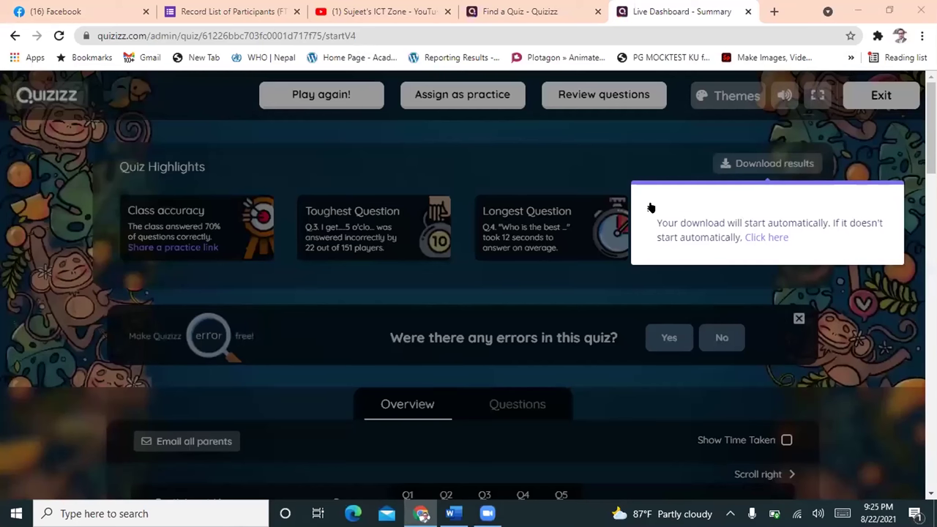
pyautogui.click(875, 97)
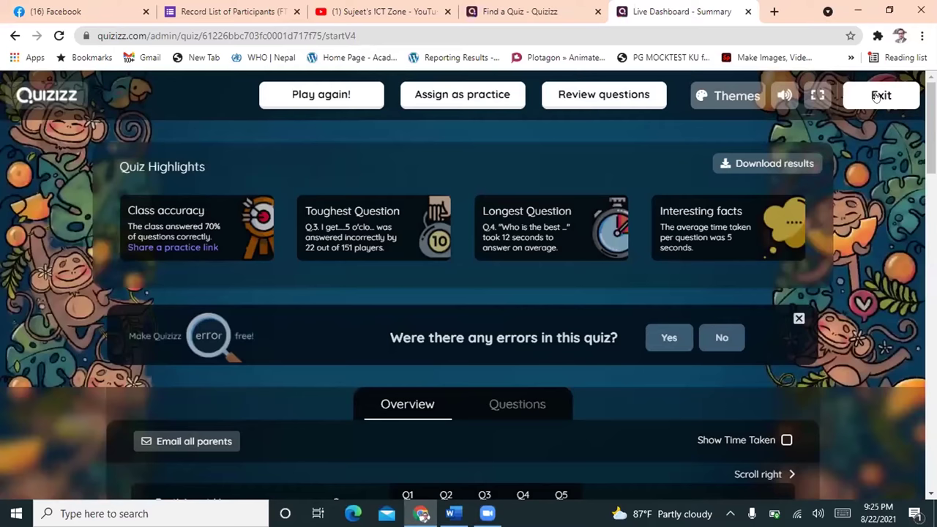
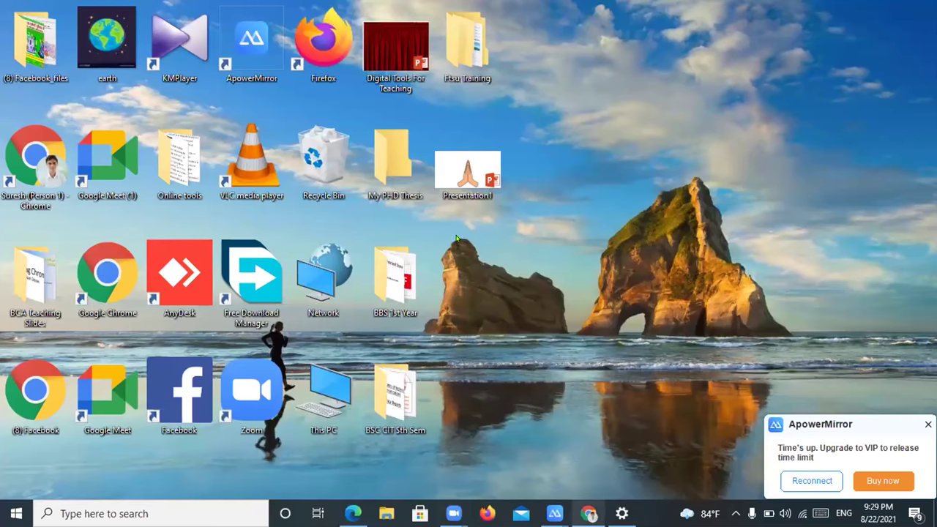
# Step: Switch to the Quizizz browser window and reload the quiz page
pyautogui.hotkey('alt', 'Tab')
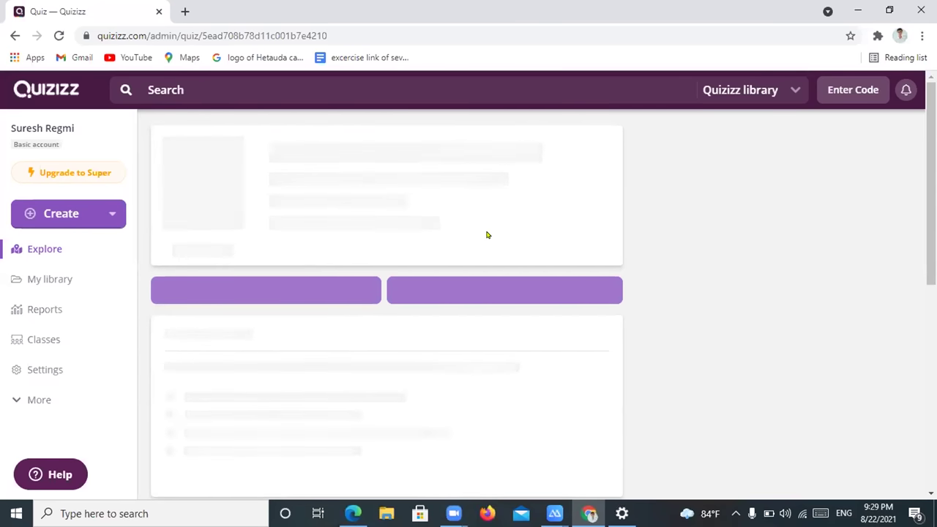
pyautogui.rightClick(672, 152)
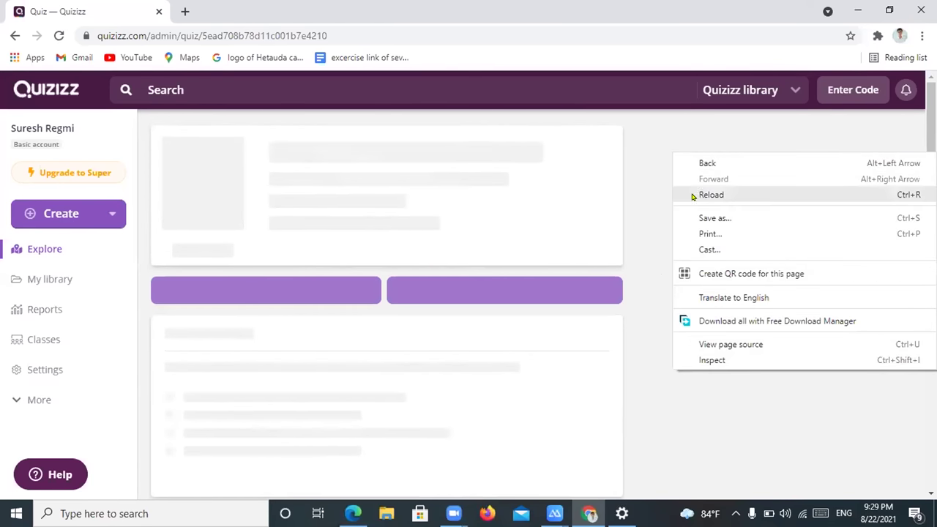
pyautogui.click(693, 193)
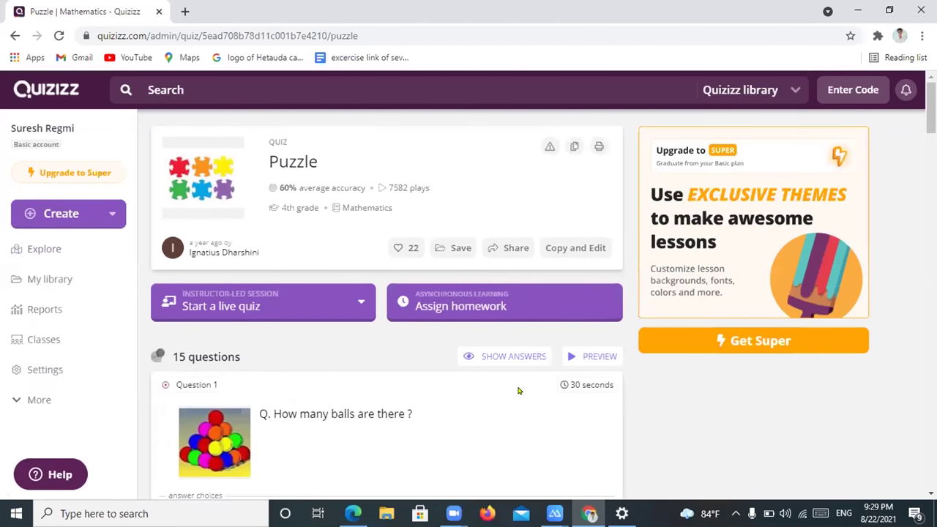
# Step: Create a new quiz named "English" with English as its subject
pyautogui.click(53, 208)
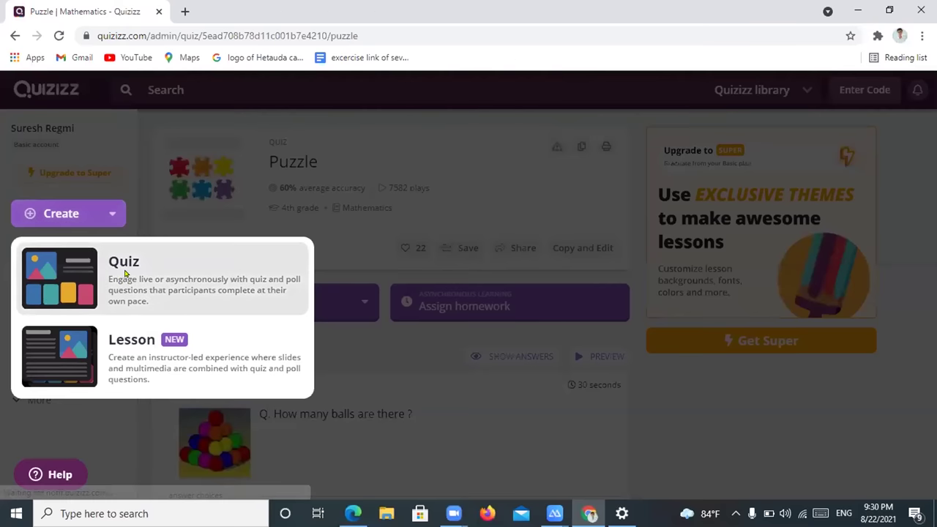
pyautogui.click(126, 273)
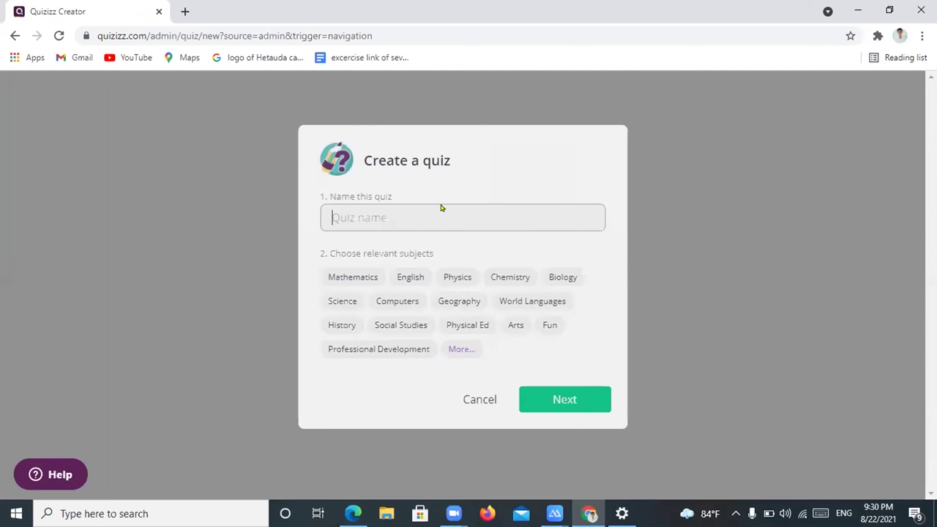
pyautogui.write('Eng')
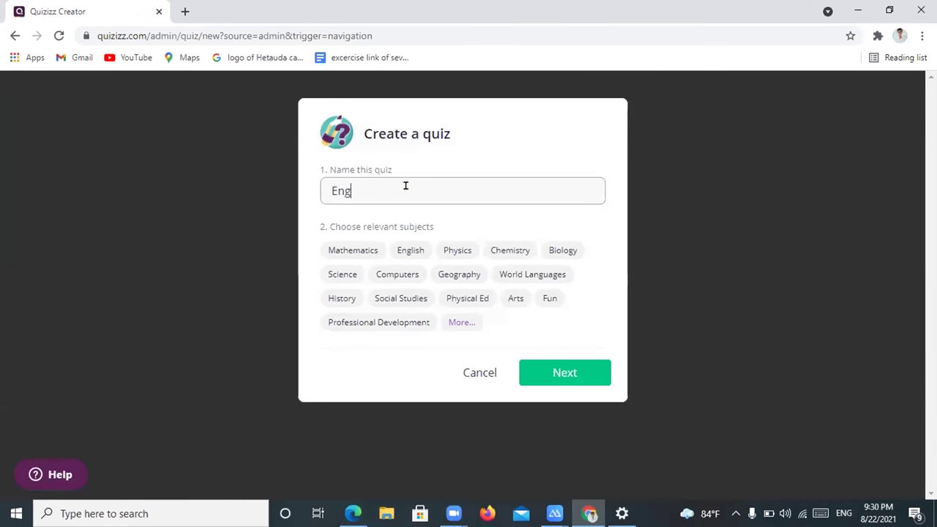
pyautogui.write('lish')
pyautogui.click(401, 251)
pyautogui.click(400, 251)
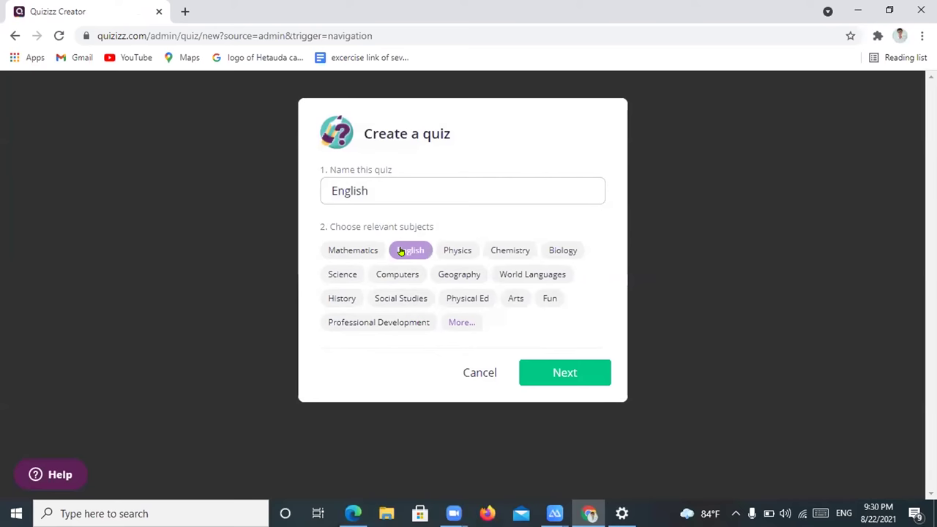
pyautogui.click(543, 374)
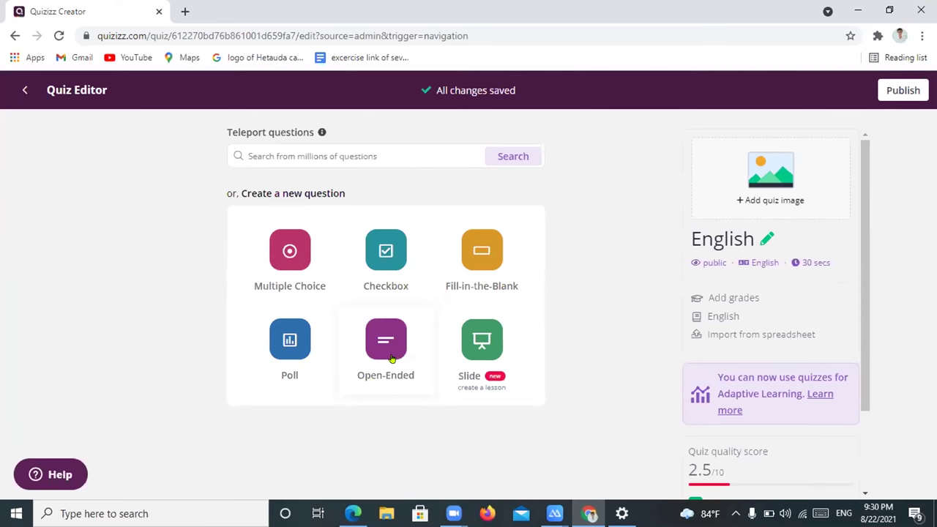
# Step: Add a slide to the English quiz by exporting it as a new lesson
pyautogui.click(481, 355)
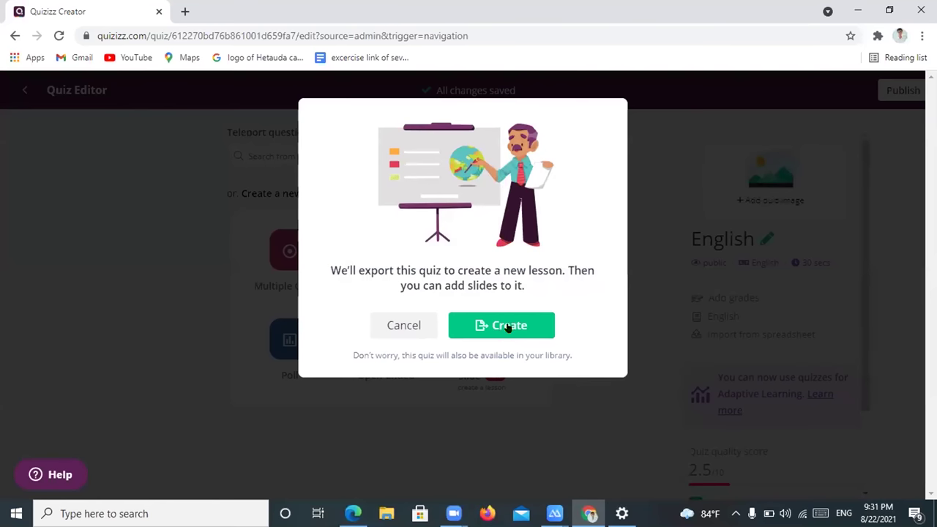
pyautogui.click(508, 327)
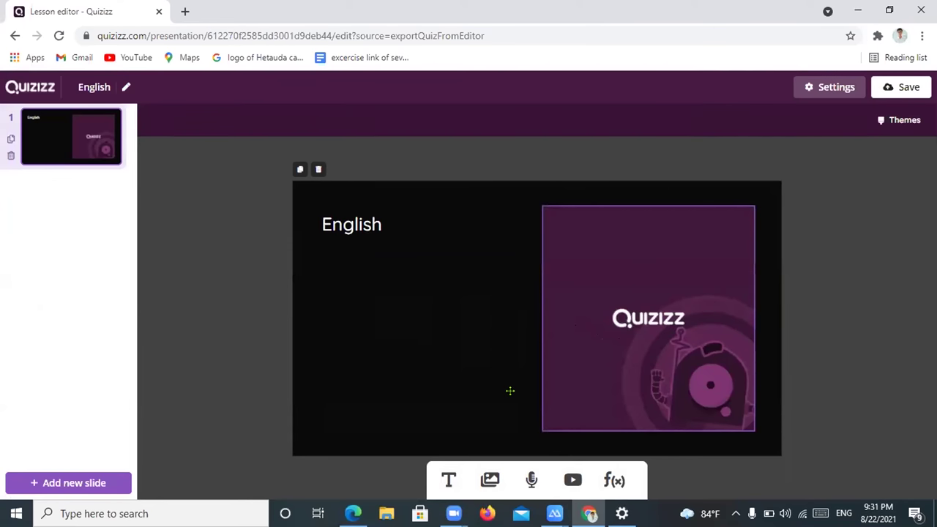
pyautogui.click(379, 505)
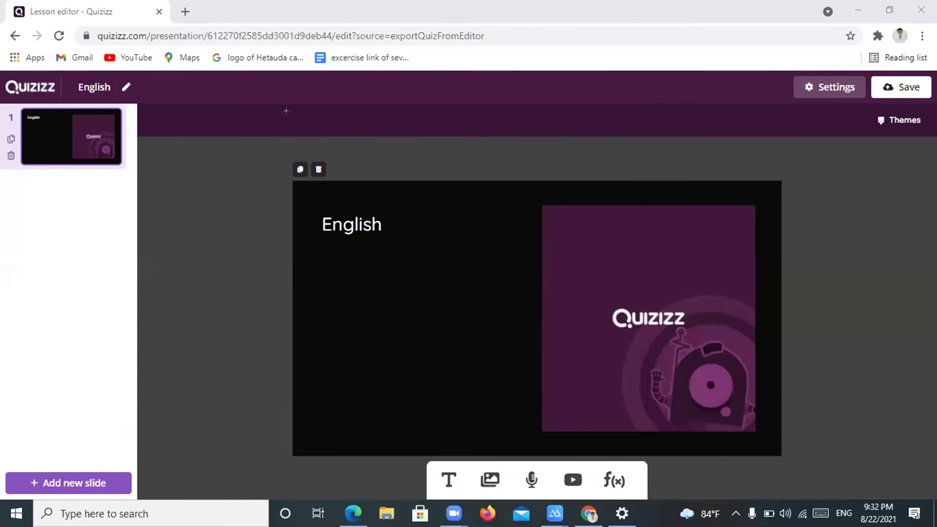
# Step: Add a new multiple-choice question slide after the English title slide
pyautogui.click(35, 475)
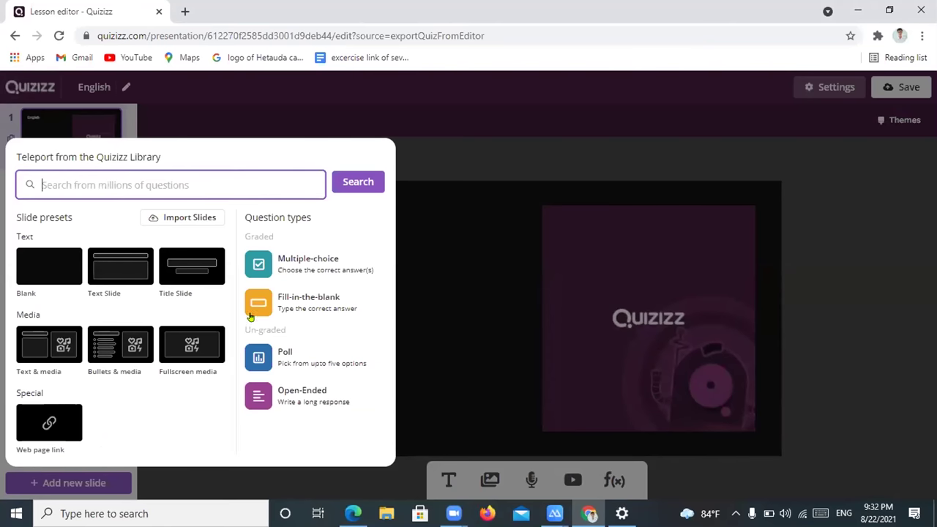
pyautogui.click(280, 262)
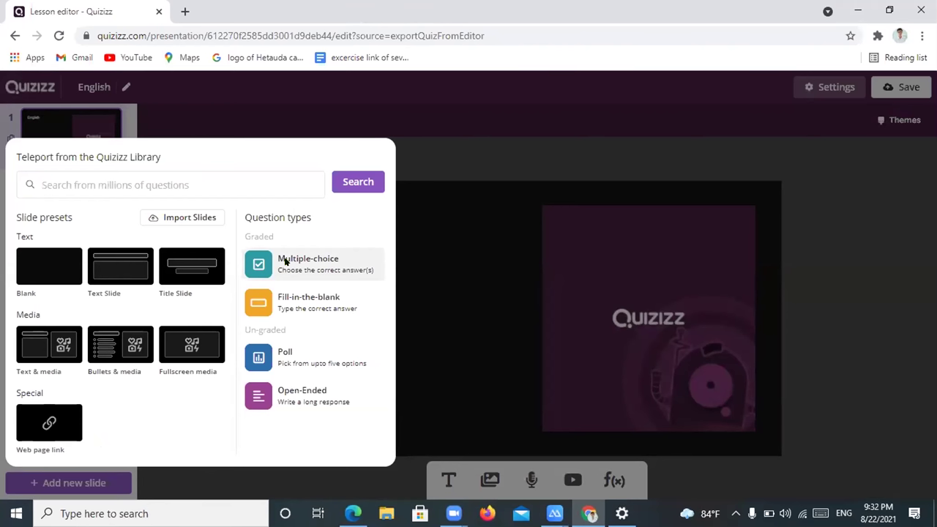
pyautogui.click(286, 262)
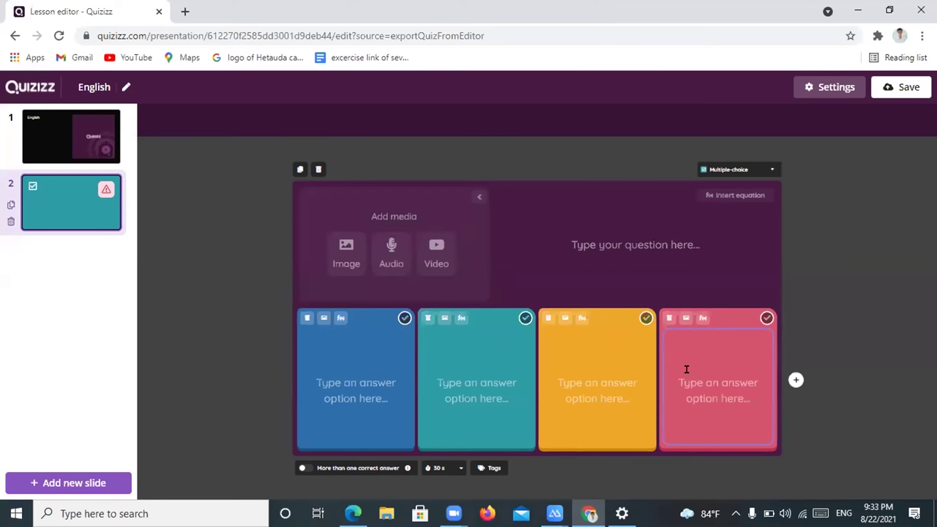
# Step: Enter "I am a boy,..........?" as the question text on the multiple-choice slide
pyautogui.click(556, 250)
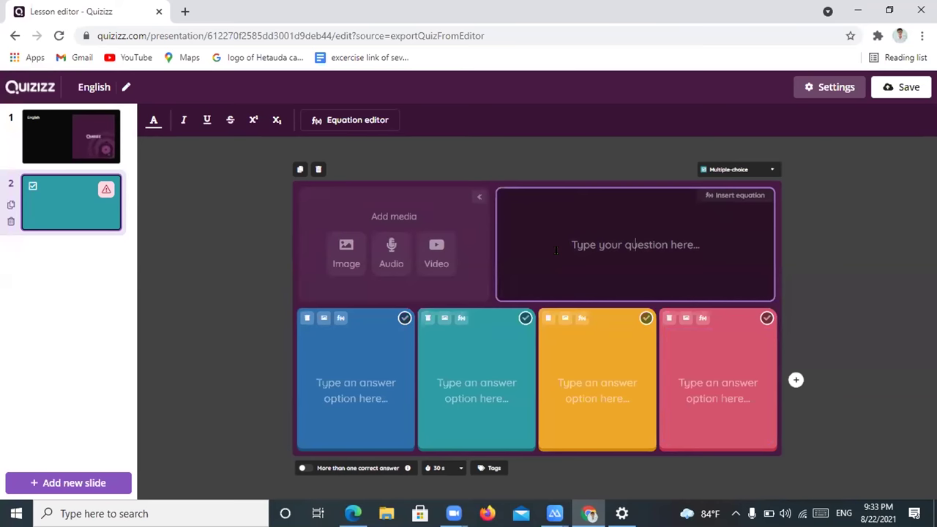
pyautogui.write('I')
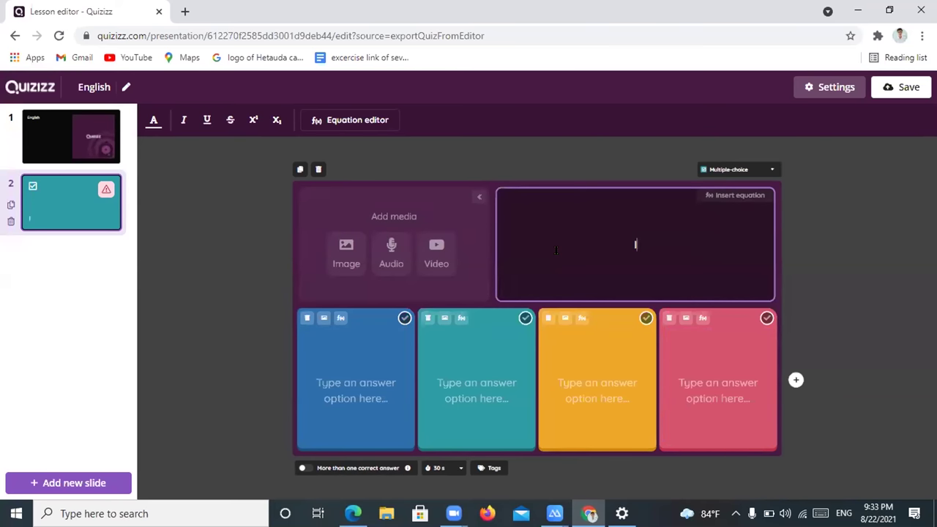
pyautogui.write(' am a bp')
pyautogui.press('BackSpace')
pyautogui.write('oy,..........')
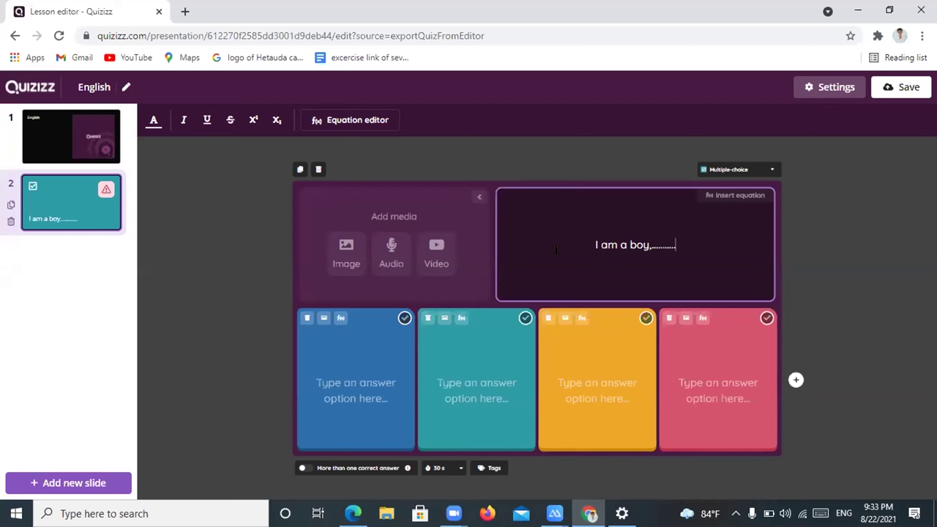
pyautogui.write('?')
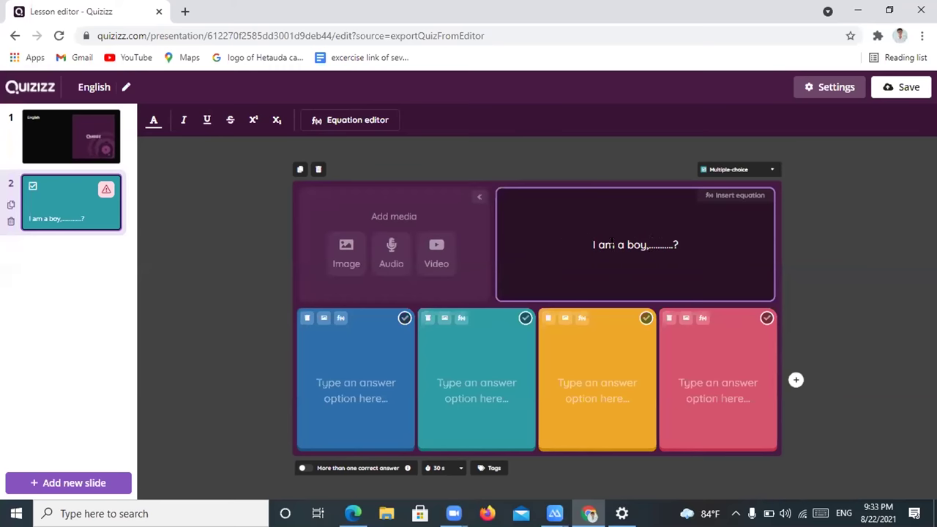
# Step: Enter "am not i" as the first answer option and "aren't I" as the second
pyautogui.click(358, 363)
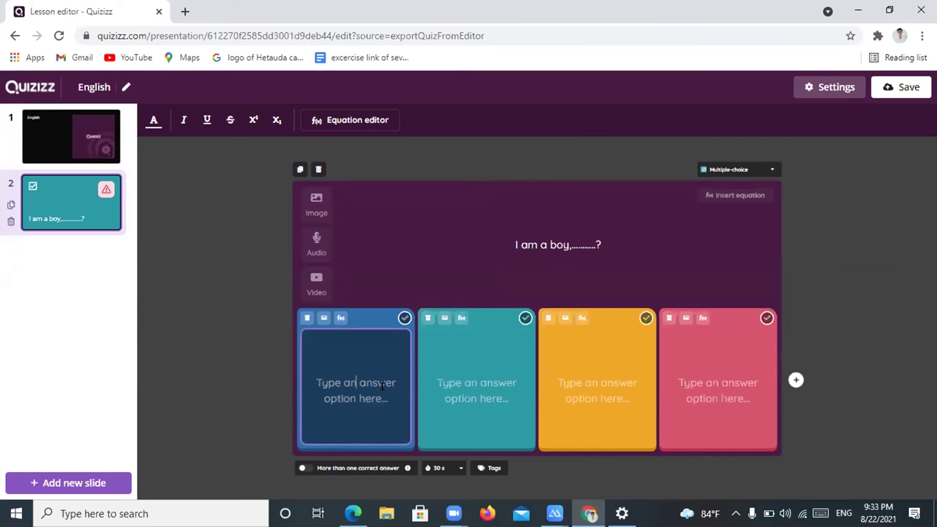
pyautogui.write('am not i')
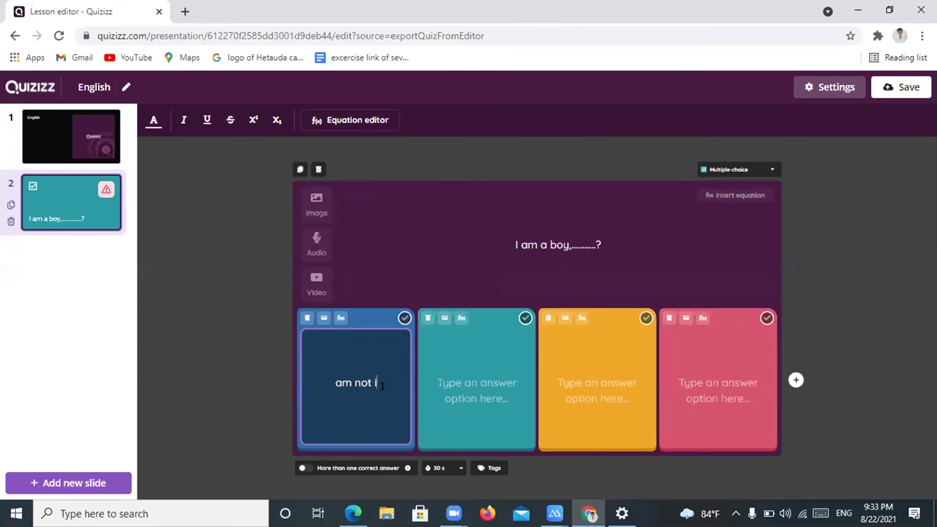
pyautogui.click(429, 383)
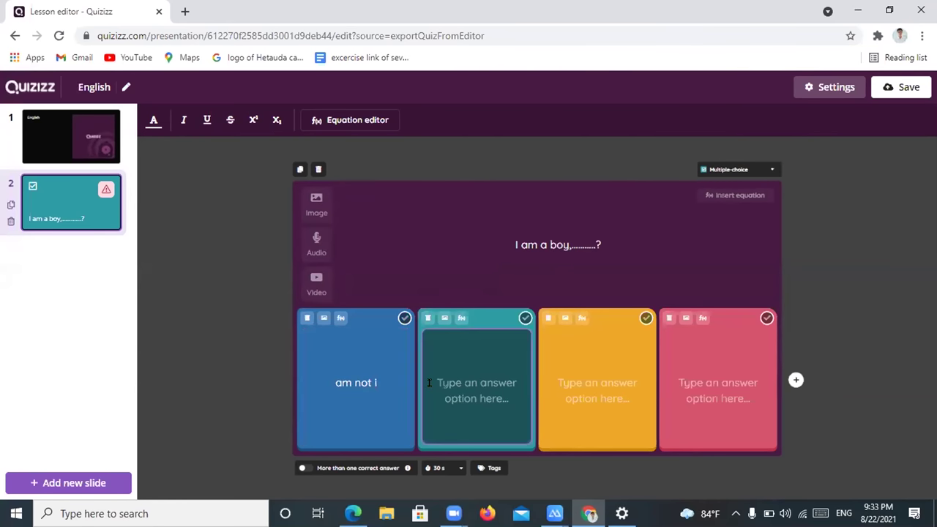
pyautogui.write('aren')
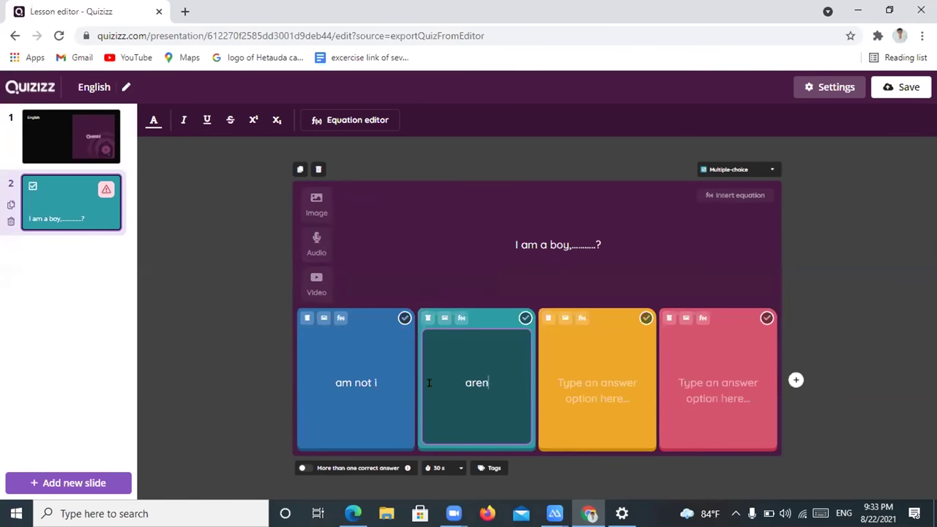
pyautogui.write("'ti")
pyautogui.press('BackSpace')
pyautogui.write('I')
# Step: Fill in the third answer option with "am I" and the fourth with "are I"
pyautogui.click(573, 386)
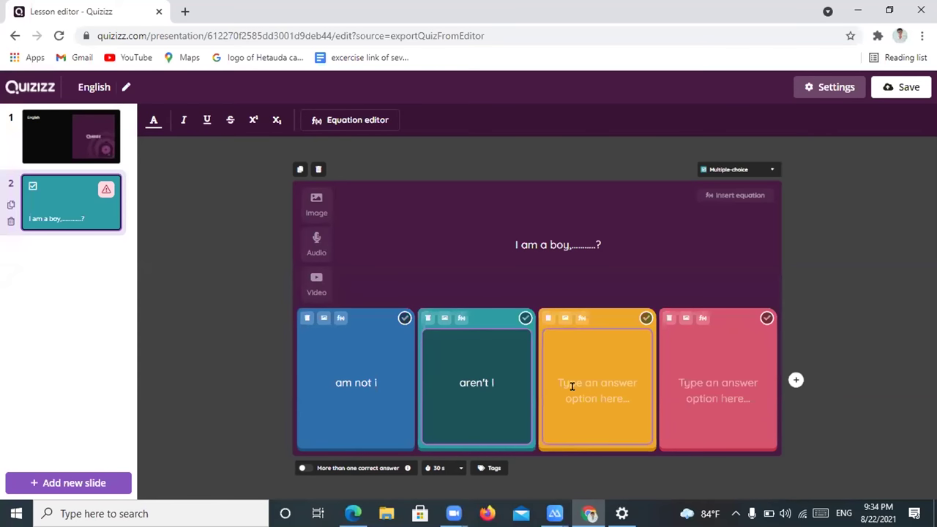
pyautogui.click(573, 385)
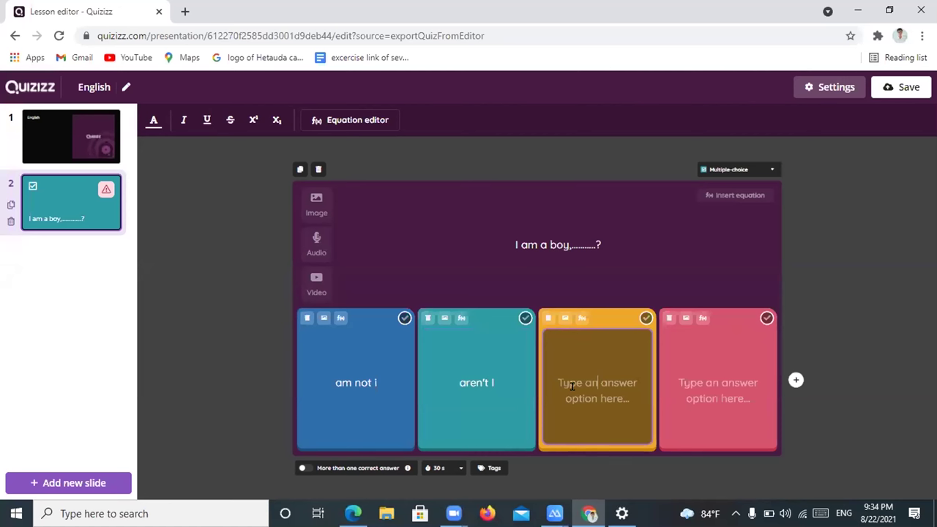
pyautogui.write('am i')
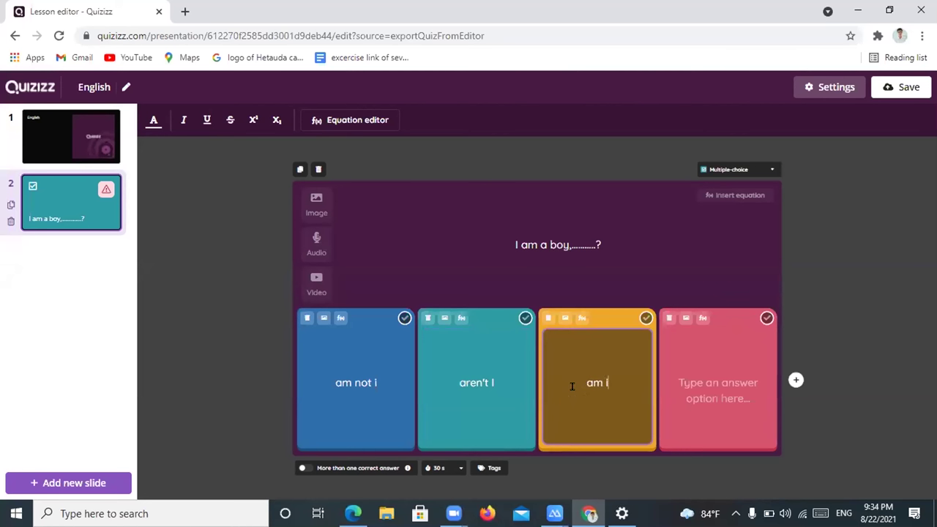
pyautogui.write('?')
pyautogui.press('BackSpace')
pyautogui.click(677, 376)
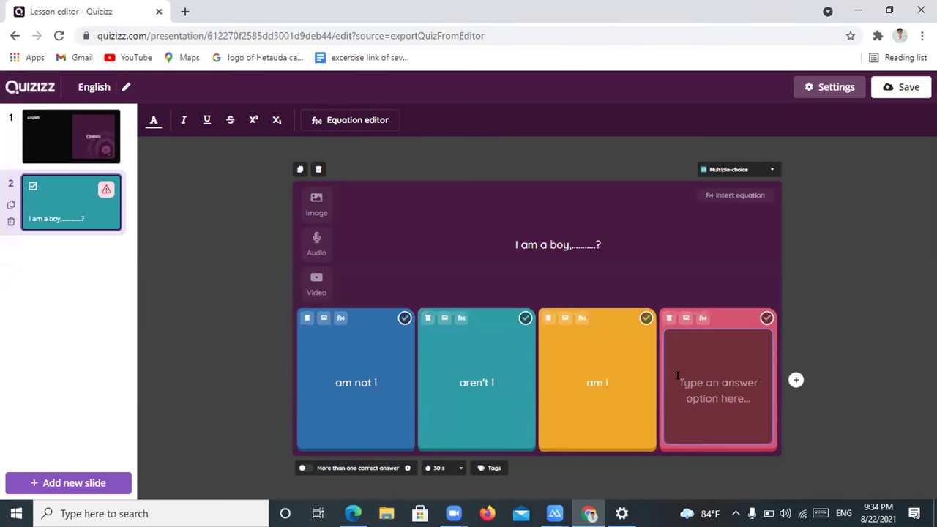
pyautogui.write('are')
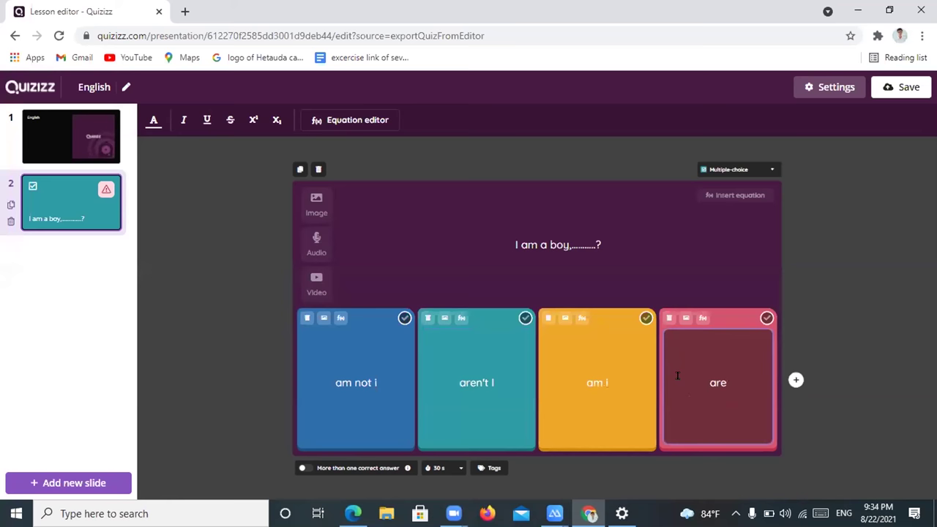
pyautogui.write(' I')
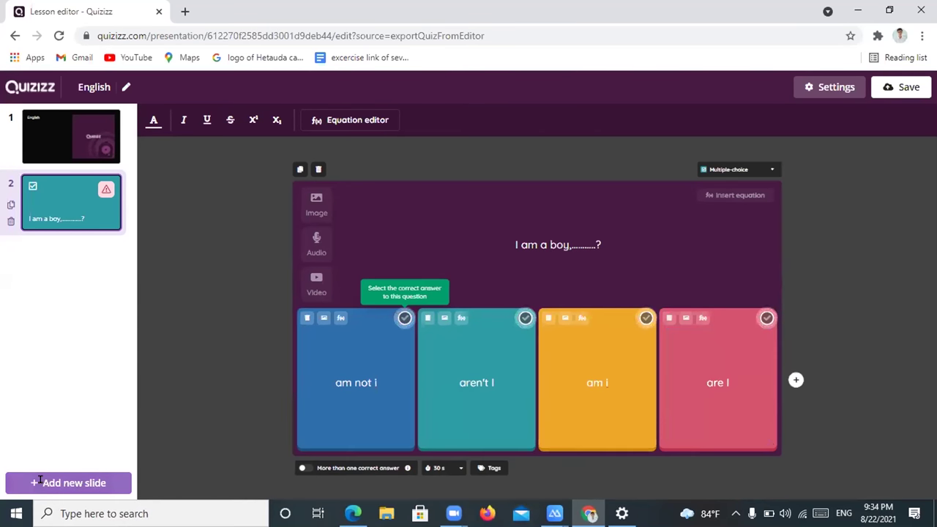
# Step: Search the Quizizz library for "english grammar" and add the question "My mother _____ a nurse" from the 5th grade English grammar quiz
pyautogui.click(71, 483)
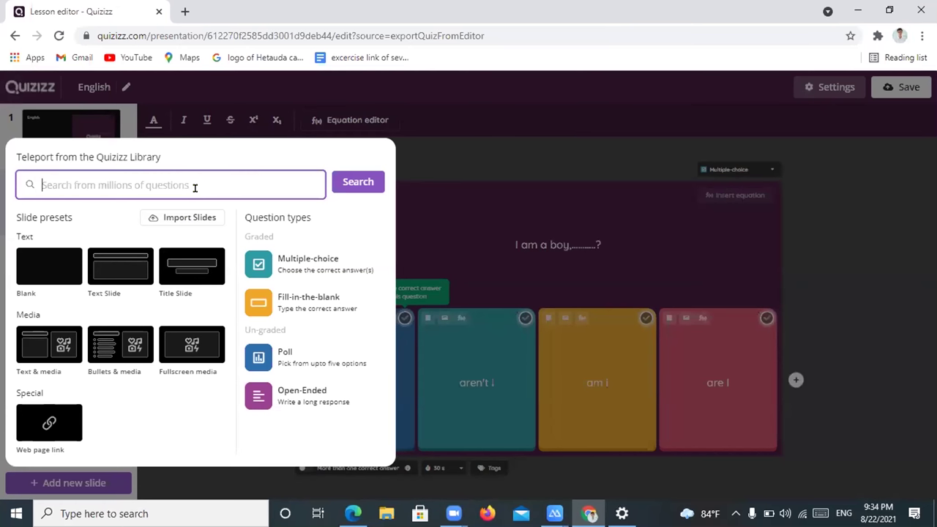
pyautogui.write('english grammar')
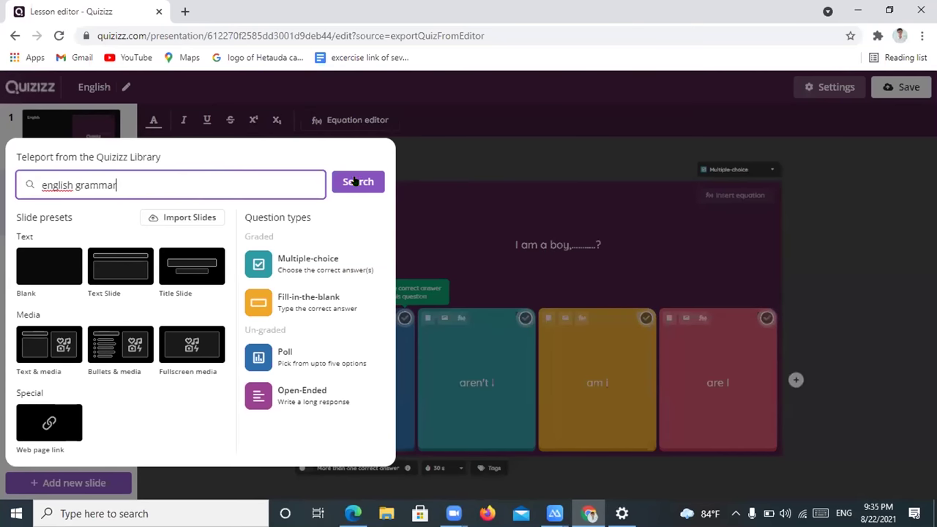
pyautogui.click(351, 181)
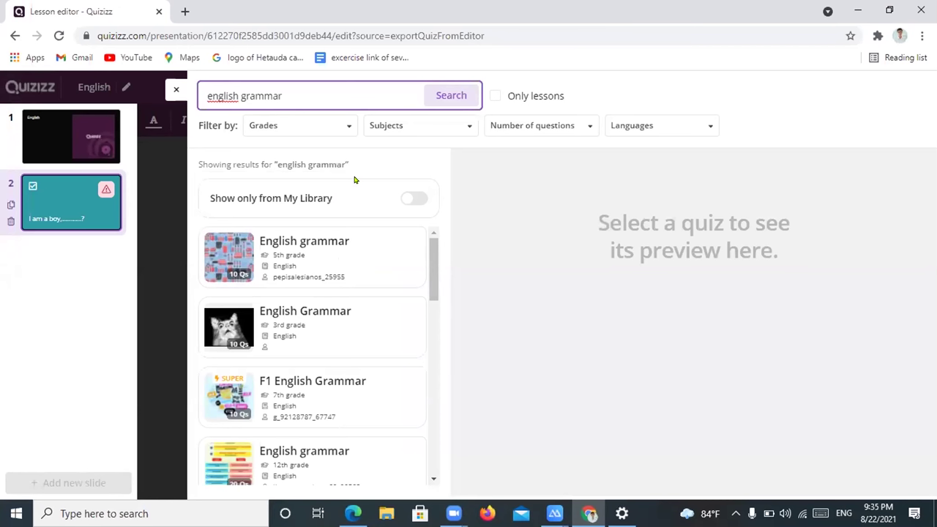
pyautogui.click(332, 240)
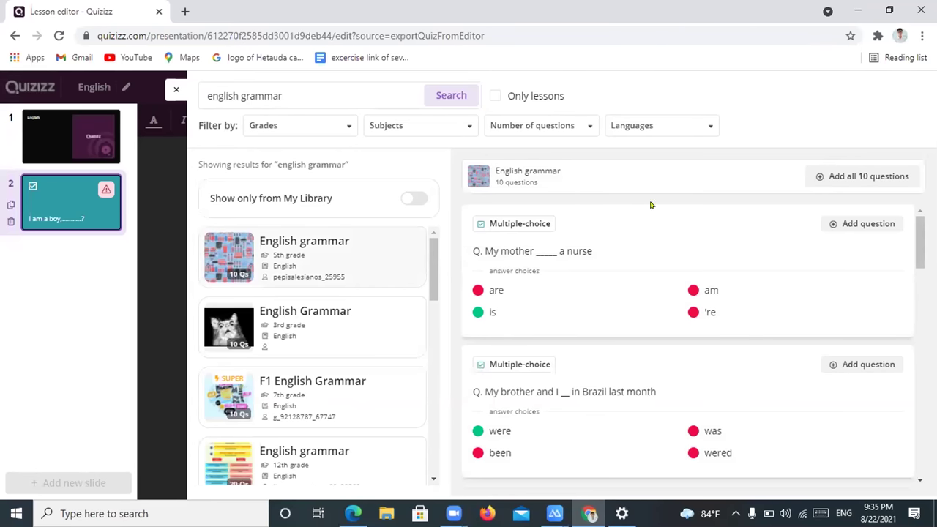
pyautogui.click(851, 223)
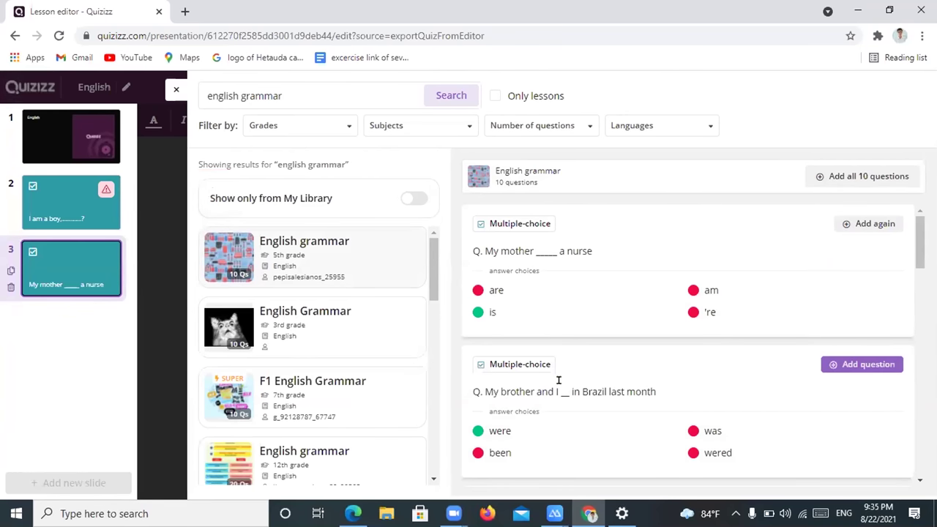
pyautogui.click(829, 372)
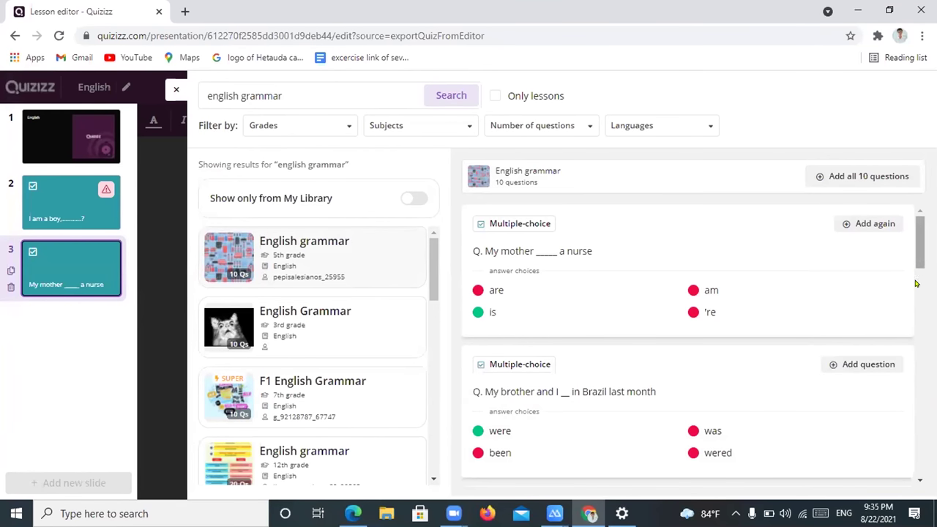
# Step: Add "___he at school yesterday?" from the 5th grade quiz and "My grandmother prefers ________ science fiction books." from the 3rd grade quiz
pyautogui.scroll(-3, 915, 312)
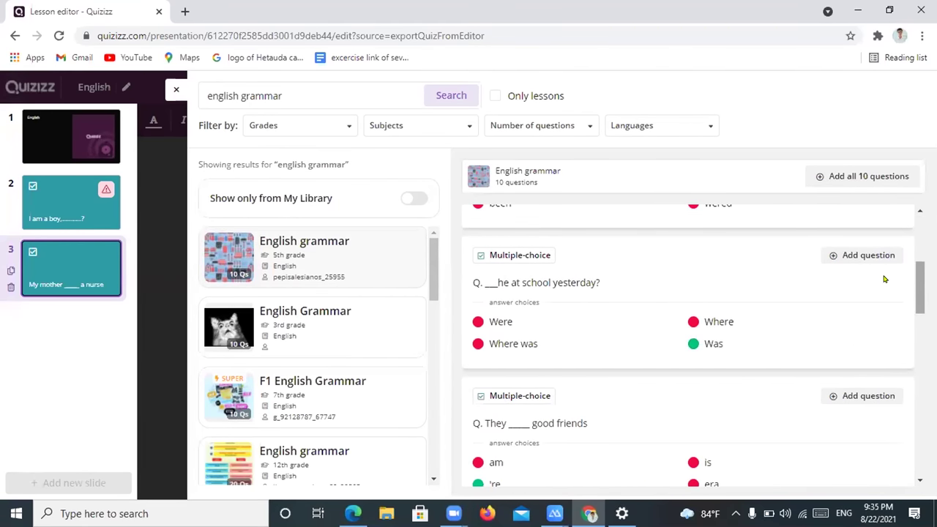
pyautogui.click(862, 256)
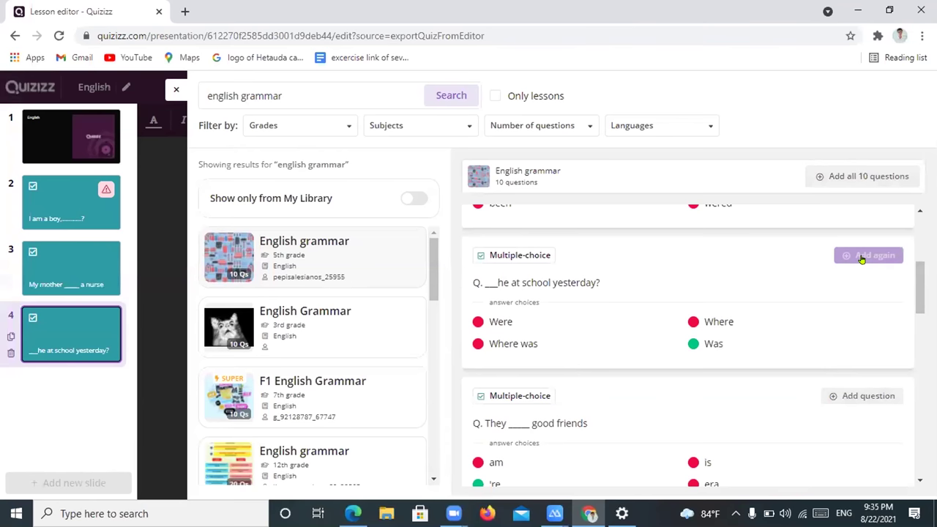
pyautogui.click(310, 323)
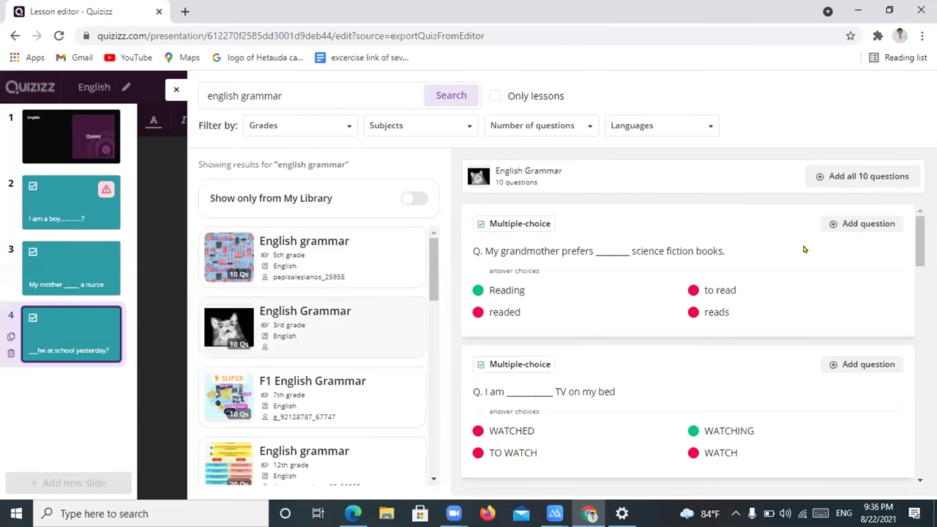
pyautogui.click(828, 228)
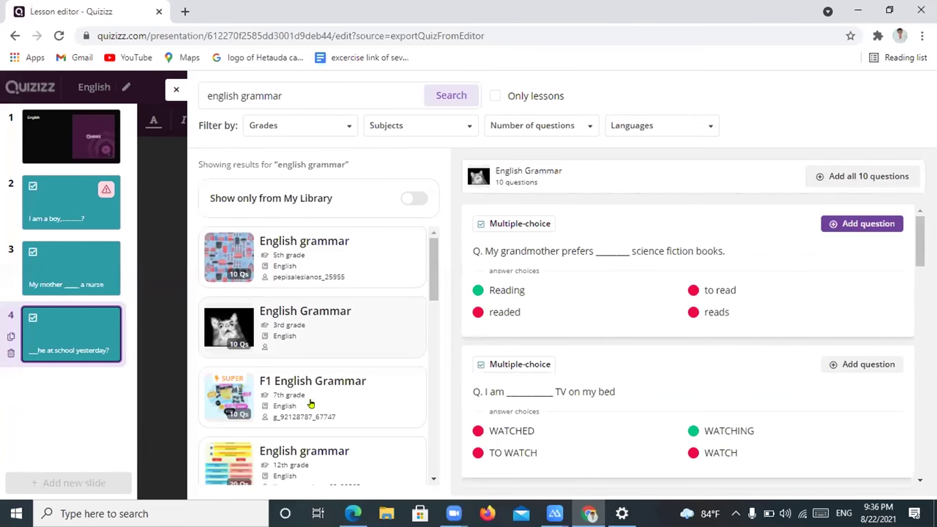
# Step: Add the question "Who____________ to take part in our concert?" from the 12th grade English grammar quiz and close the question library
pyautogui.scroll(-1, 430, 331)
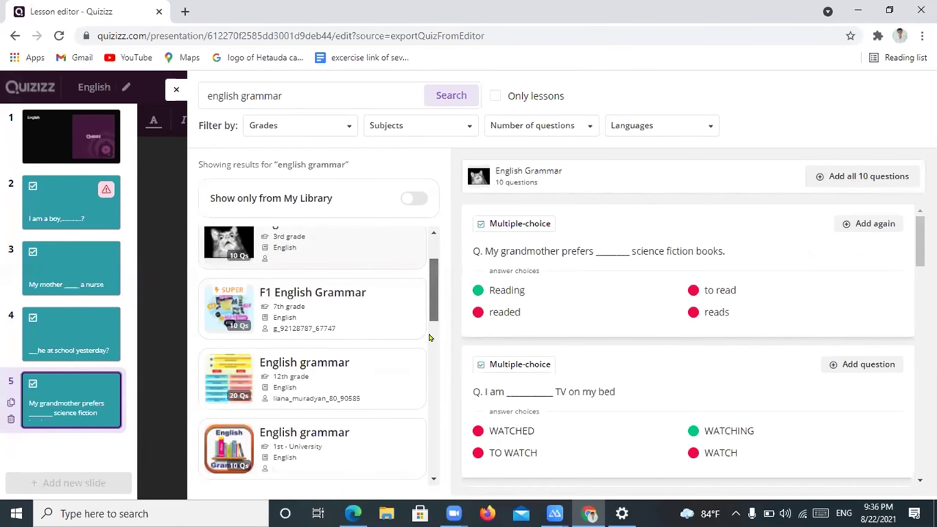
pyautogui.scroll(-1, 311, 330)
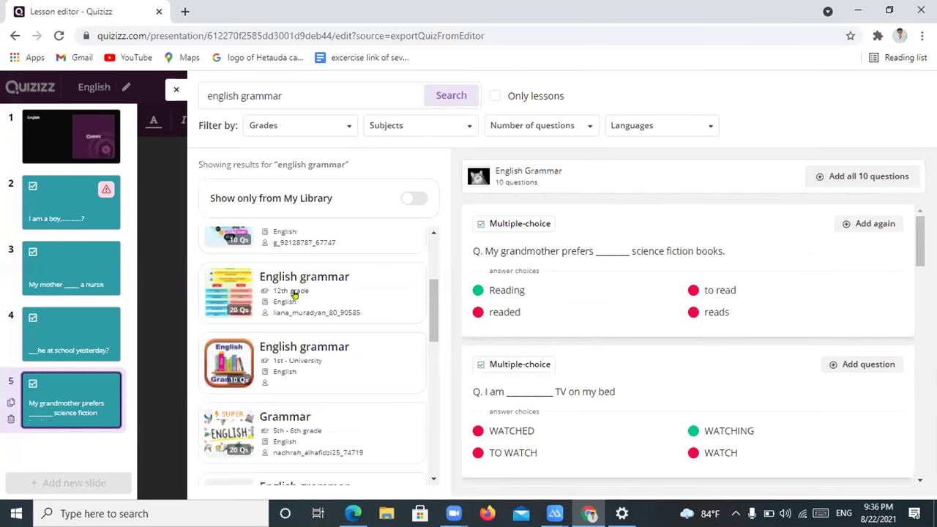
pyautogui.click(293, 293)
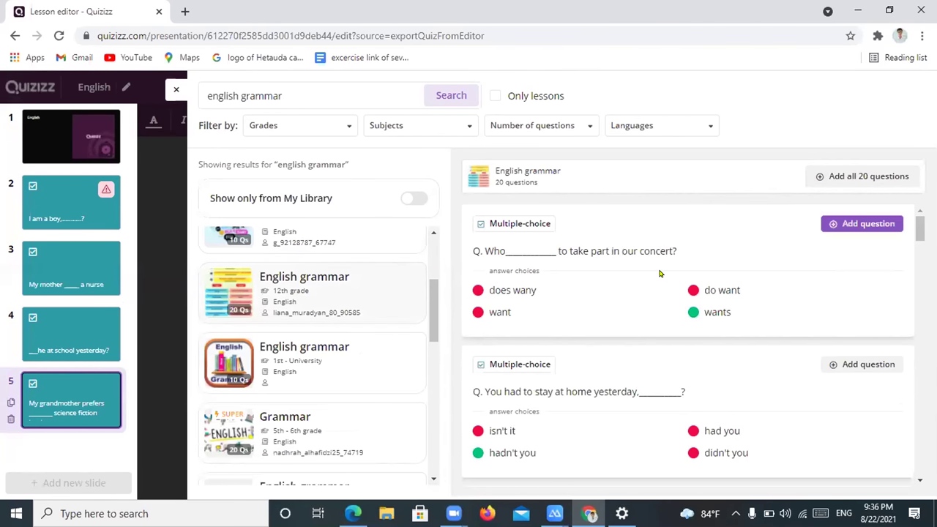
pyautogui.click(850, 222)
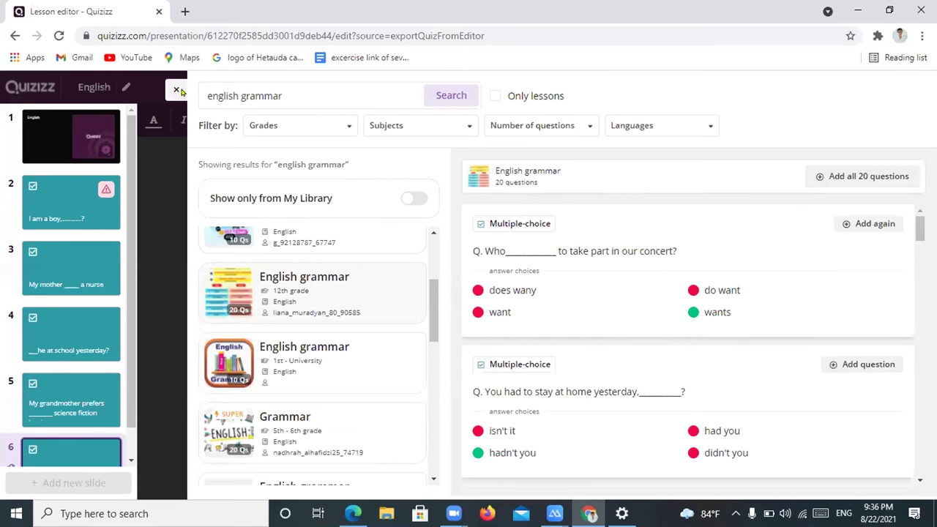
pyautogui.click(176, 90)
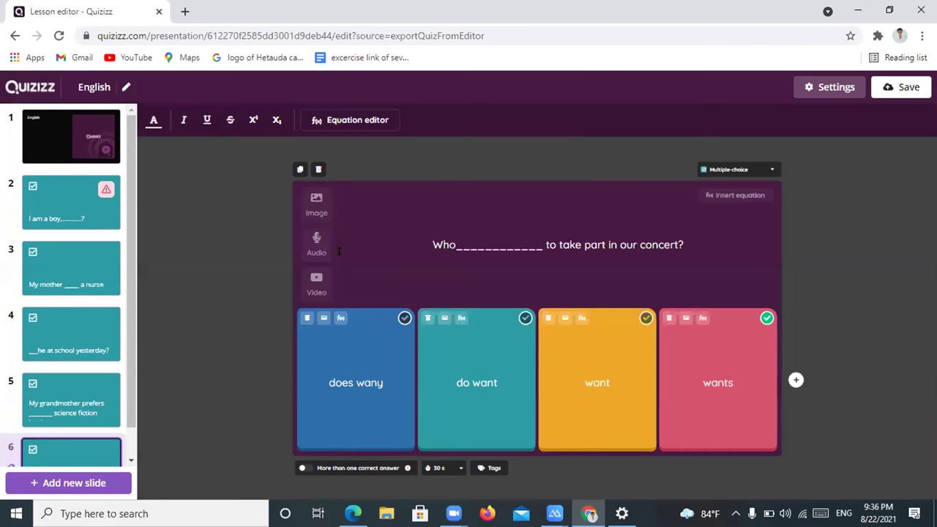
# Step: Review the title slide and each question slide of the lesson, checking the answer options and which one is marked correct
pyautogui.click(72, 202)
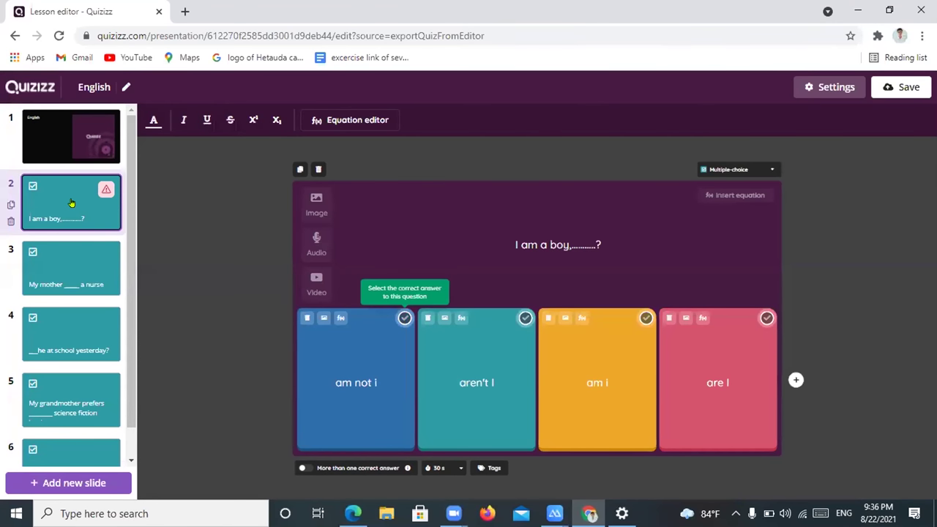
pyautogui.press('Up')
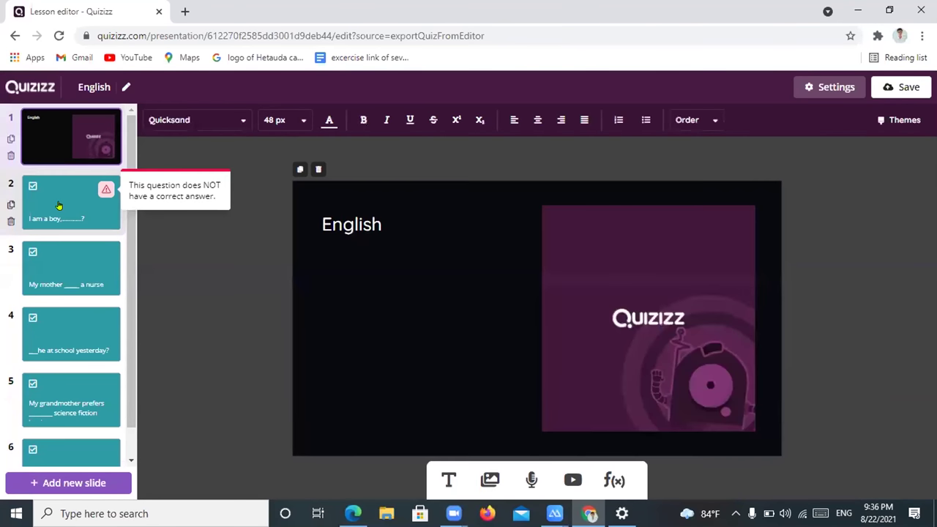
pyautogui.click(59, 205)
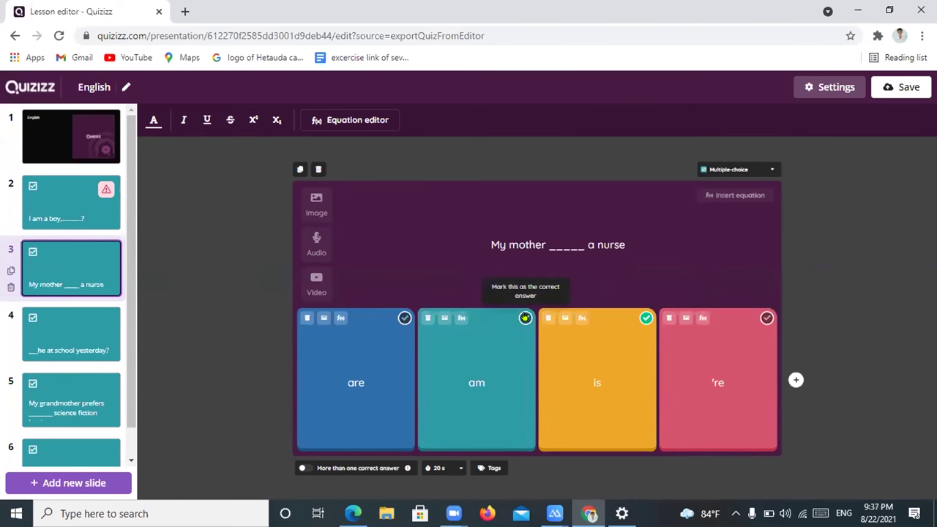
pyautogui.click(525, 318)
pyautogui.click(643, 317)
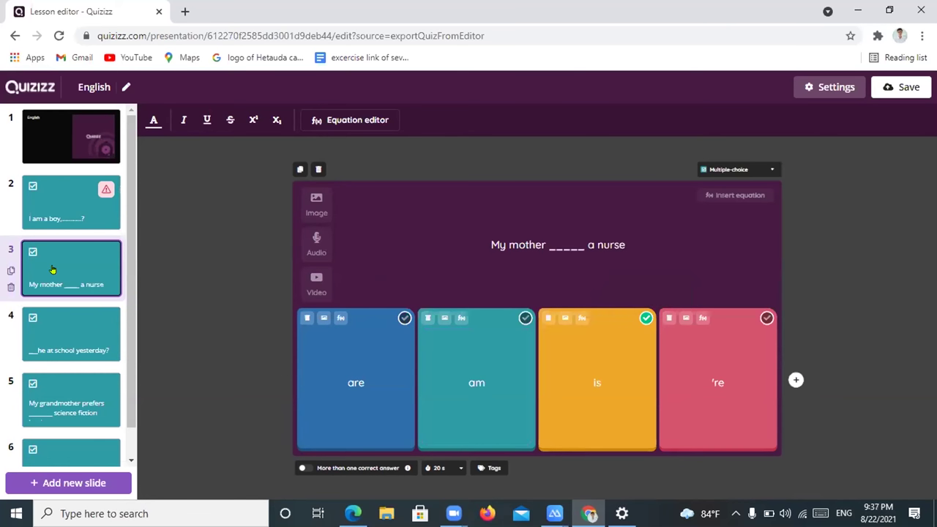
pyautogui.click(52, 317)
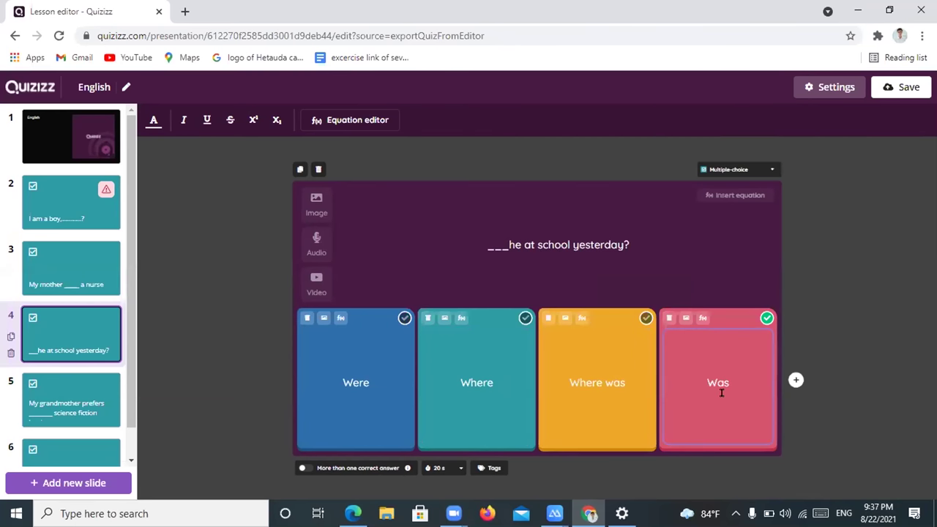
pyautogui.click(48, 382)
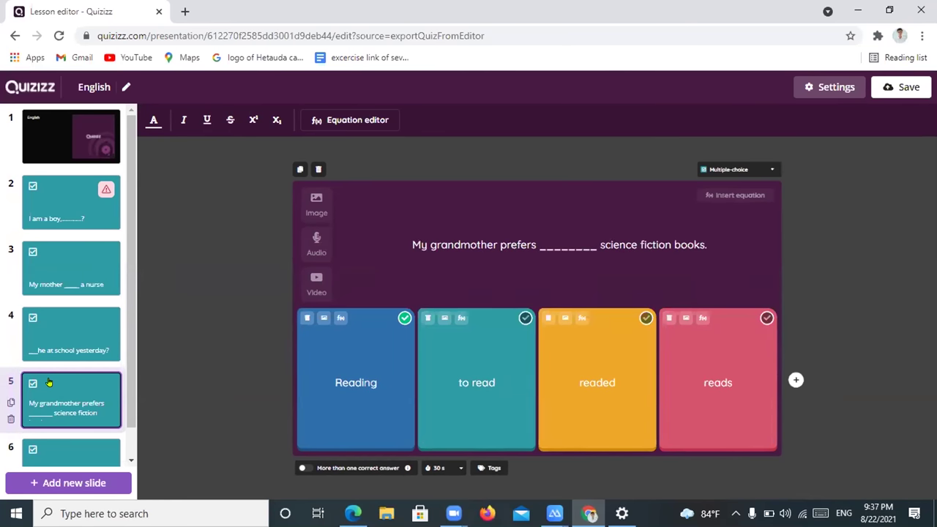
pyautogui.click(52, 454)
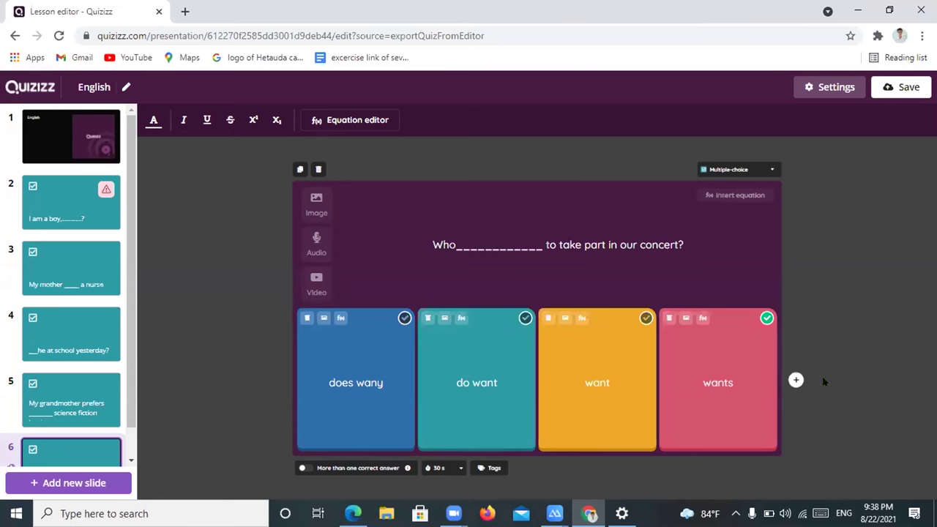
pyautogui.click(345, 398)
pyautogui.click(416, 239)
pyautogui.click(86, 383)
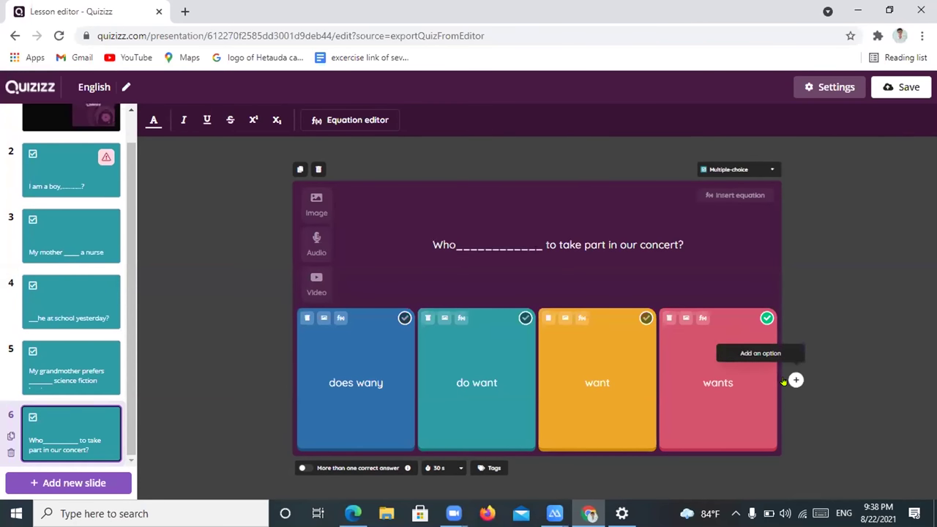
# Step: Try to save the lesson, and mark "aren't I" as the correct answer to "I am a boy,..........?" on slide 2
pyautogui.click(905, 85)
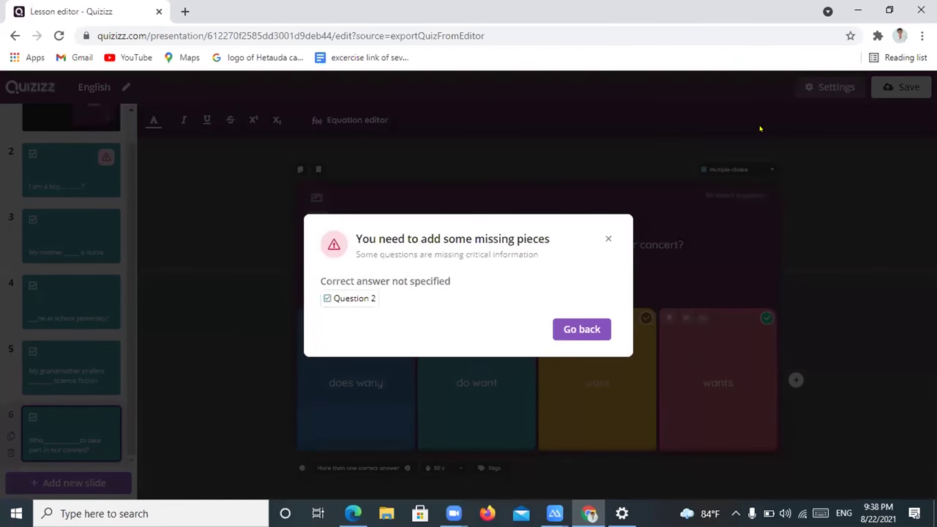
pyautogui.click(605, 239)
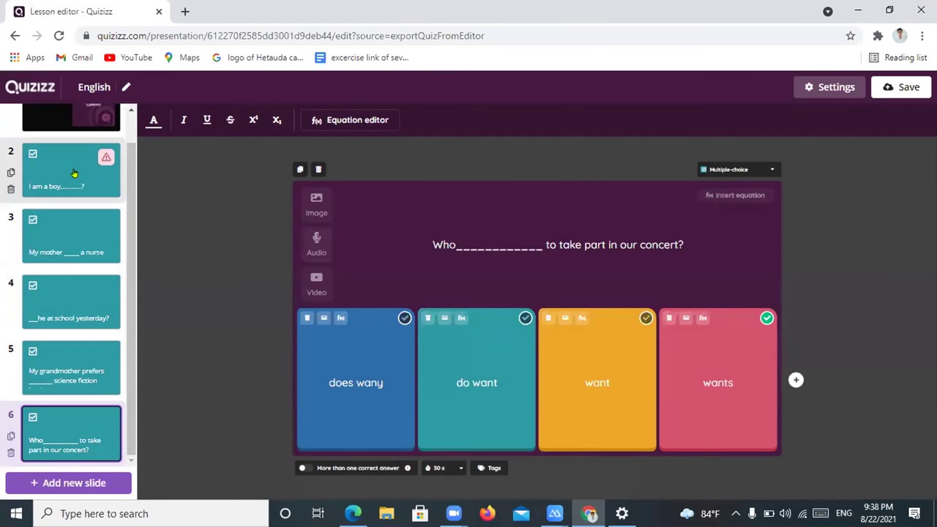
pyautogui.click(74, 173)
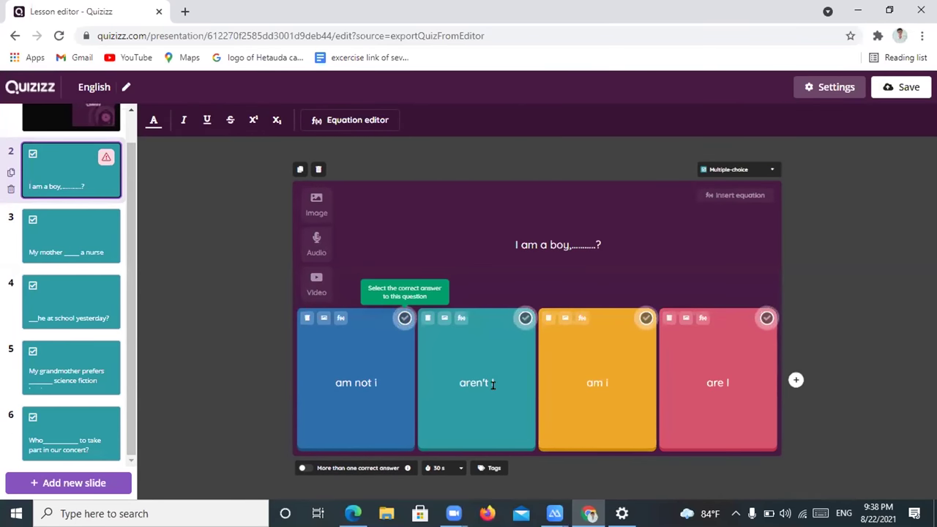
pyautogui.click(636, 329)
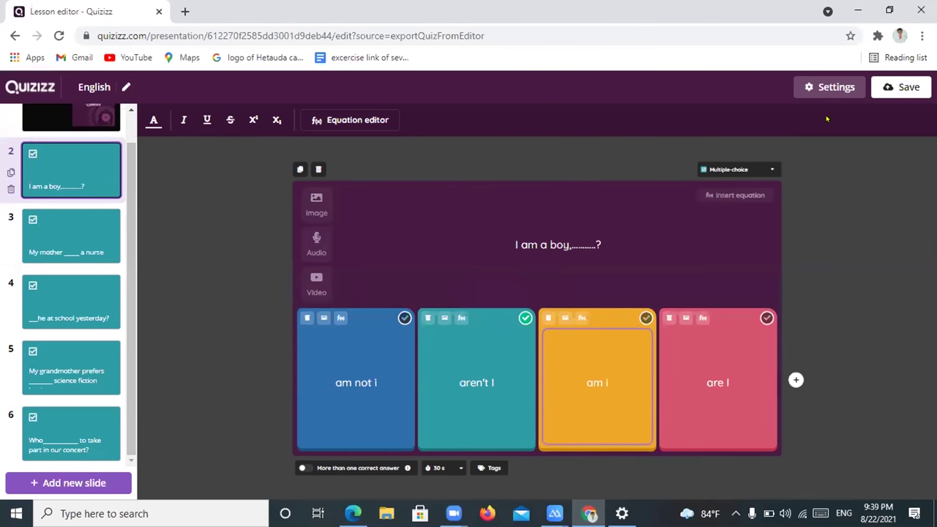
# Step: Set the grade range in the lesson settings from KG to 4th
pyautogui.click(830, 93)
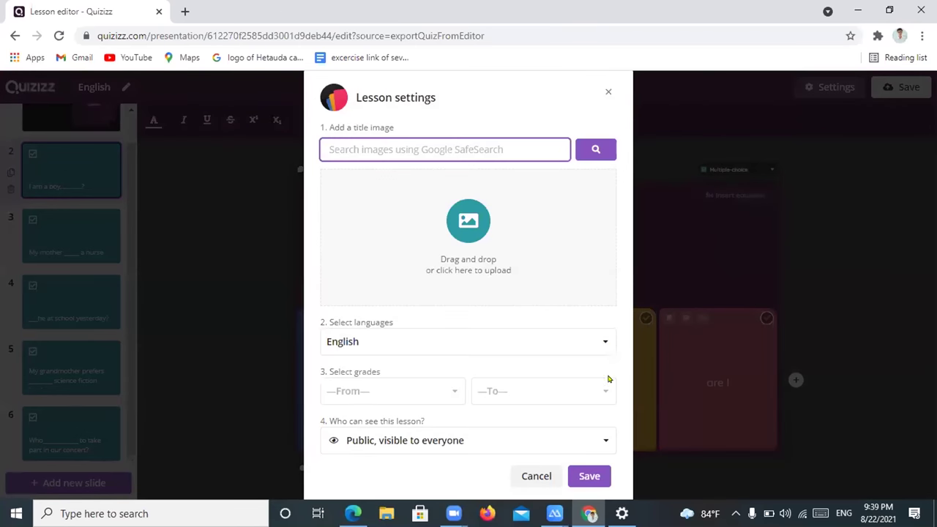
pyautogui.click(600, 390)
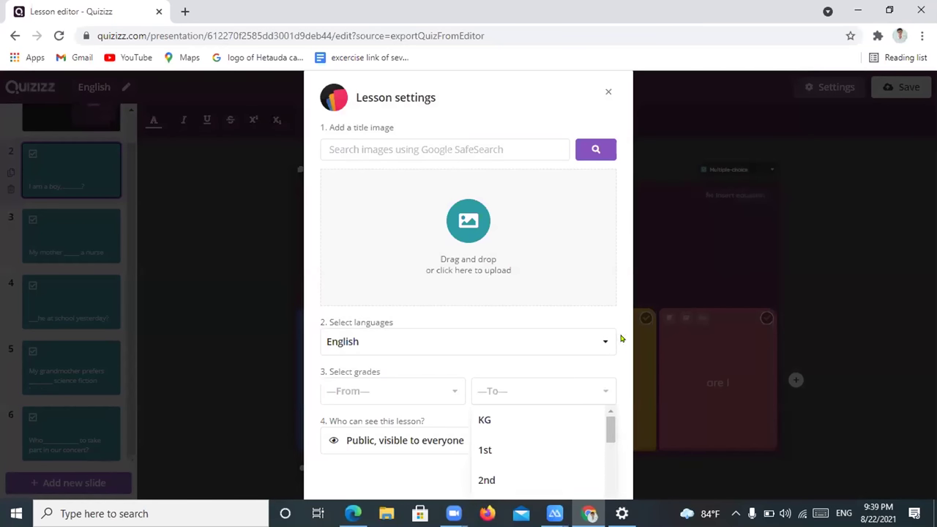
pyautogui.press('Down')
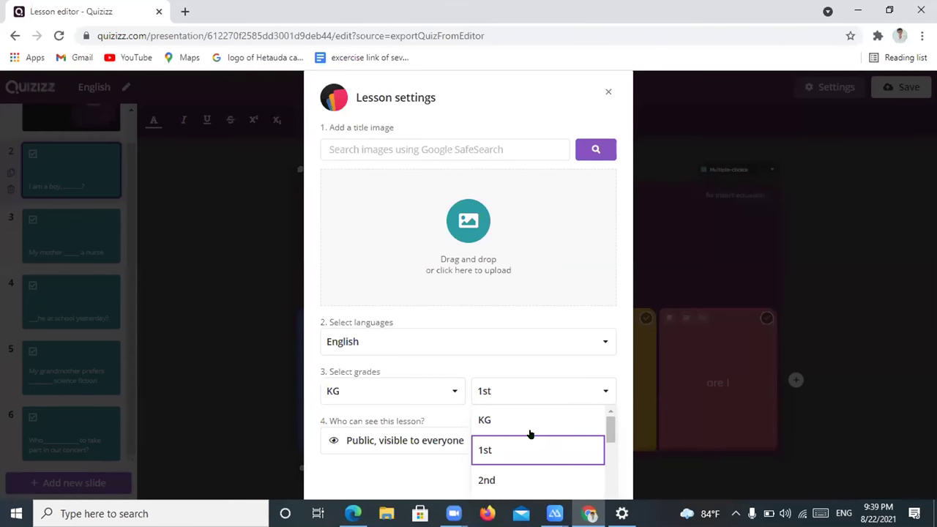
pyautogui.scroll(-1, 556, 437)
pyautogui.click(556, 437)
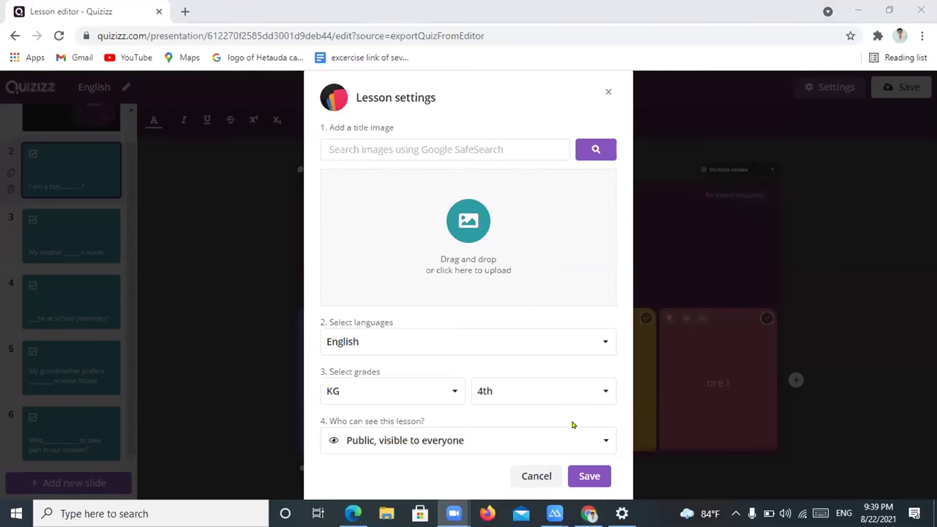
pyautogui.click(475, 239)
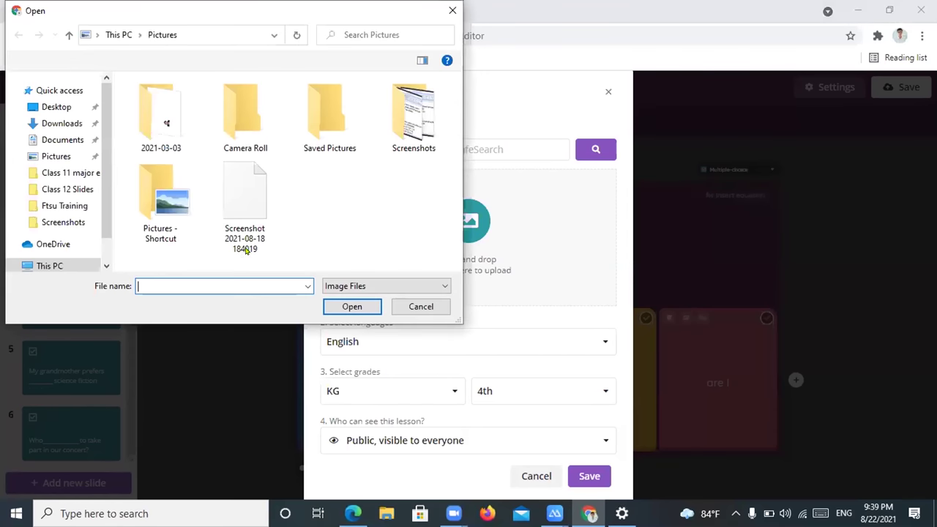
pyautogui.click(233, 224)
pyautogui.click(346, 308)
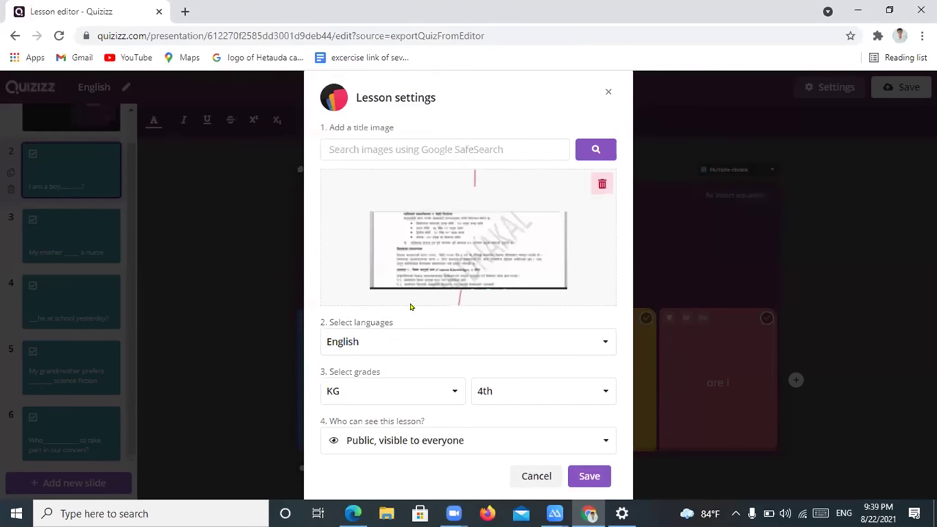
pyautogui.click(581, 478)
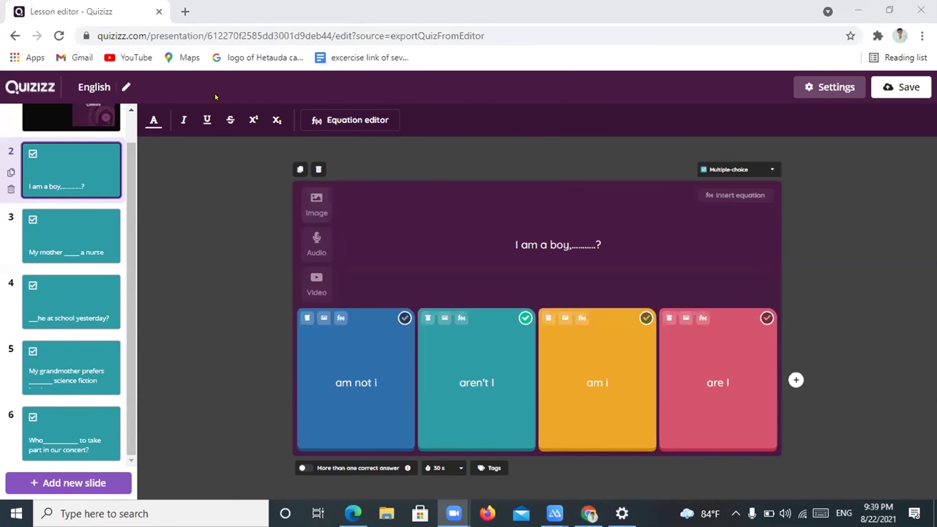
# Step: Look over the lesson's name and subject choices, and close the lesson details
pyautogui.click(122, 86)
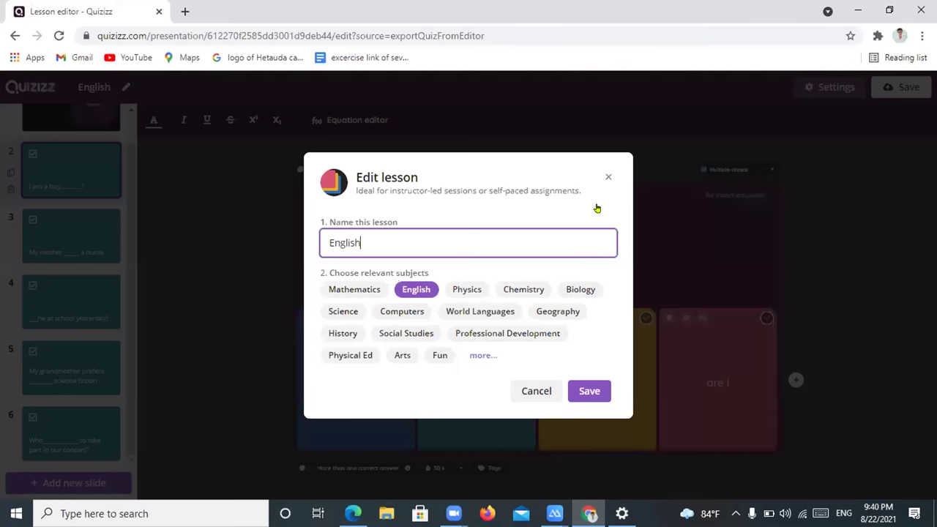
pyautogui.click(512, 142)
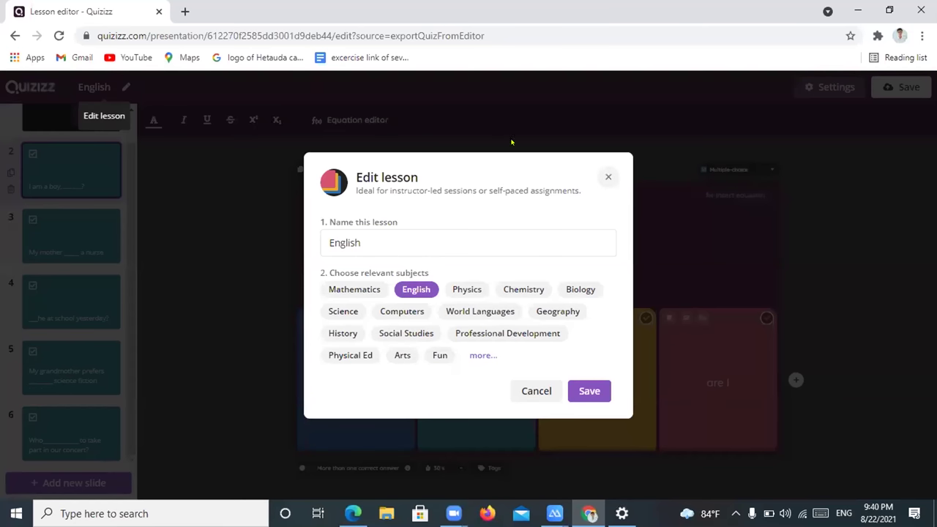
pyautogui.click(178, 87)
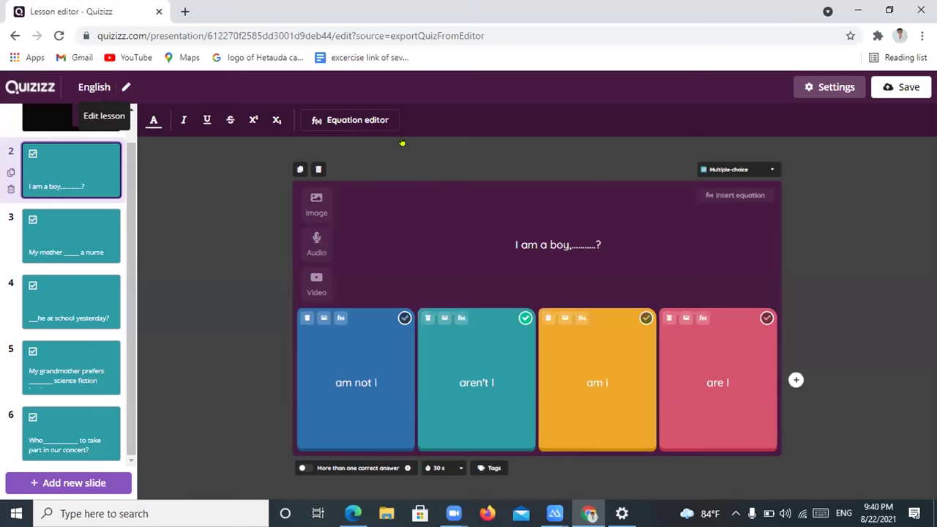
# Step: Return from the lesson editor to the English quiz's editor and try to publish the quiz
pyautogui.click(895, 86)
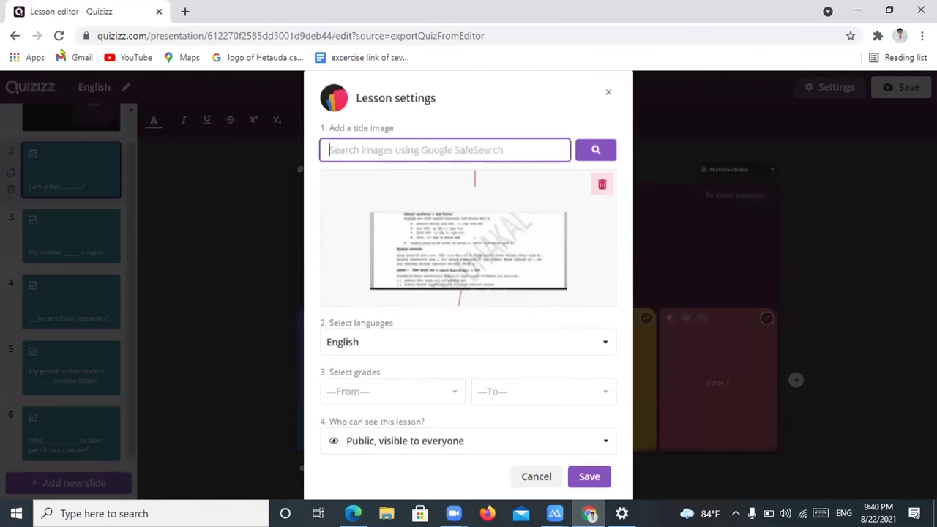
pyautogui.click(14, 36)
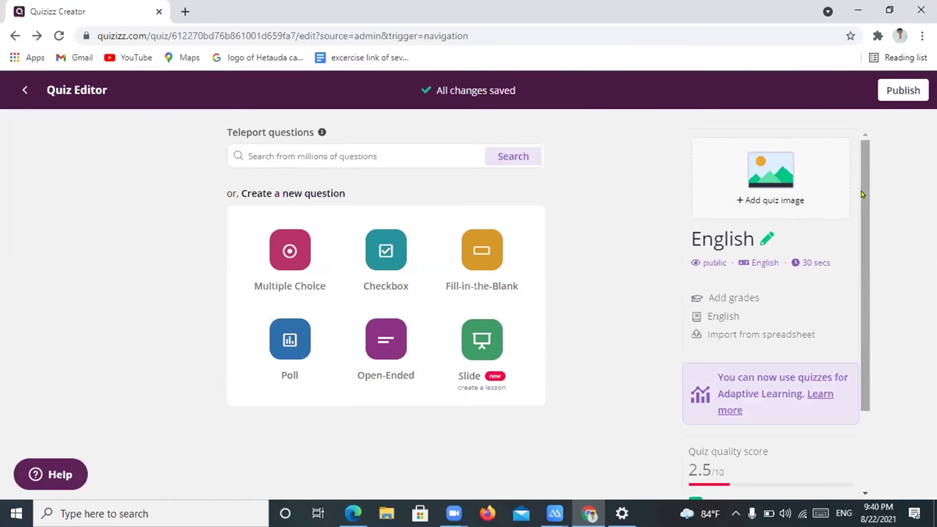
pyautogui.moveTo(866, 192); pyautogui.dragTo(876, 308)
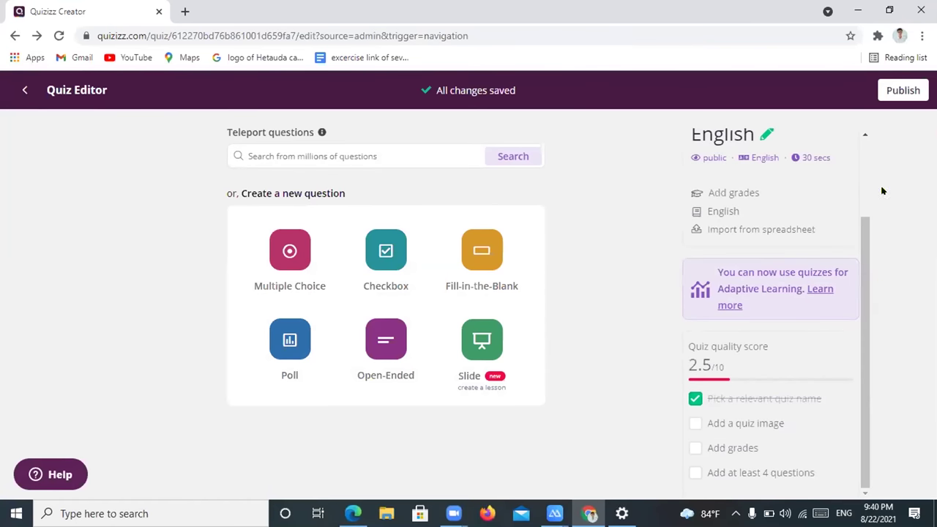
pyautogui.click(894, 89)
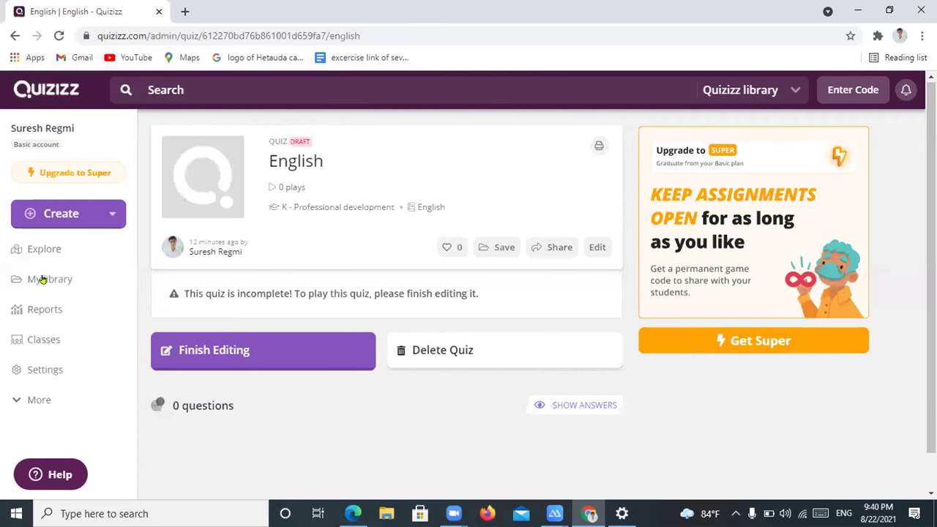
# Step: Open the draft English lesson from the personal library and look through its slides and questions
pyautogui.click(43, 279)
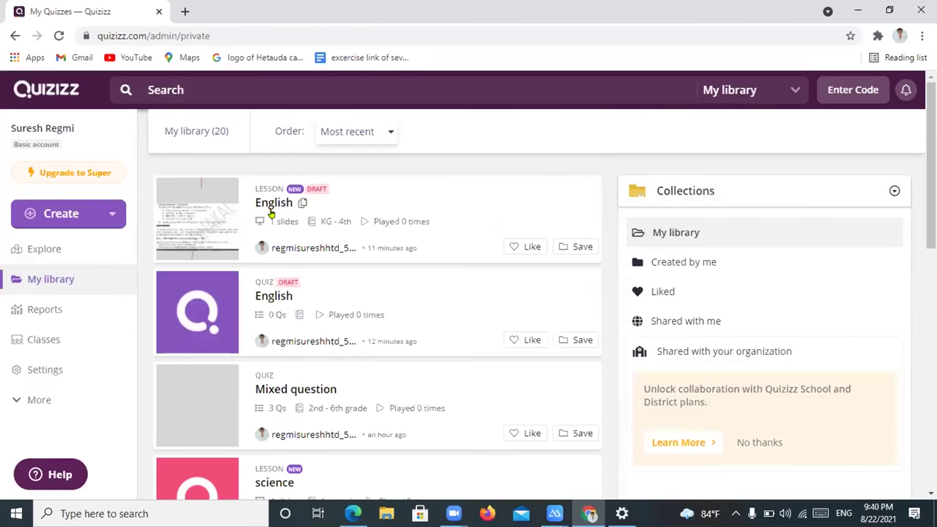
pyautogui.click(273, 212)
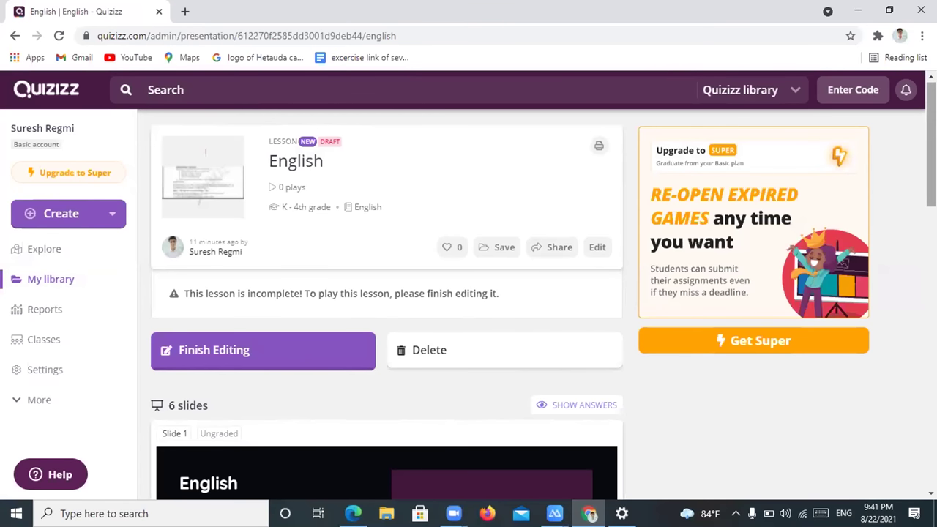
pyautogui.scroll(-1, 386, 292)
pyautogui.scroll(-10, 386, 307)
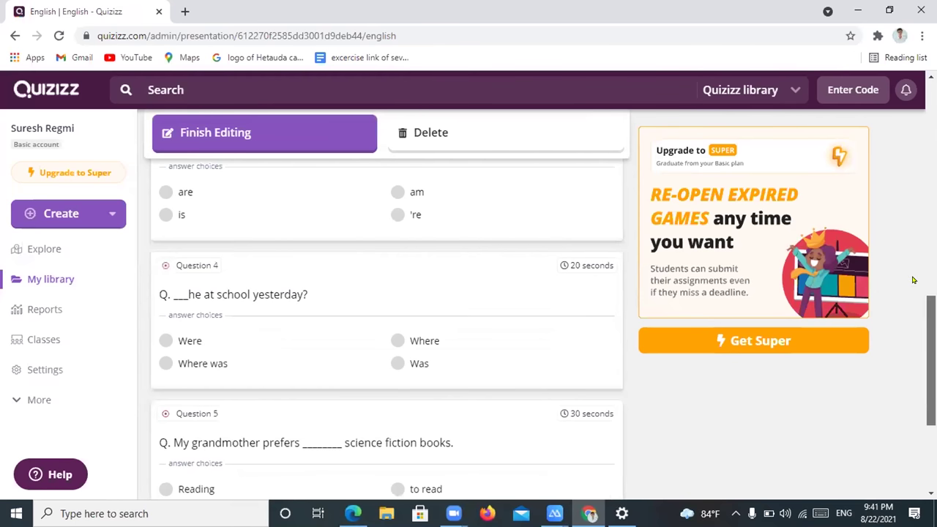
pyautogui.scroll(-1, 845, 117)
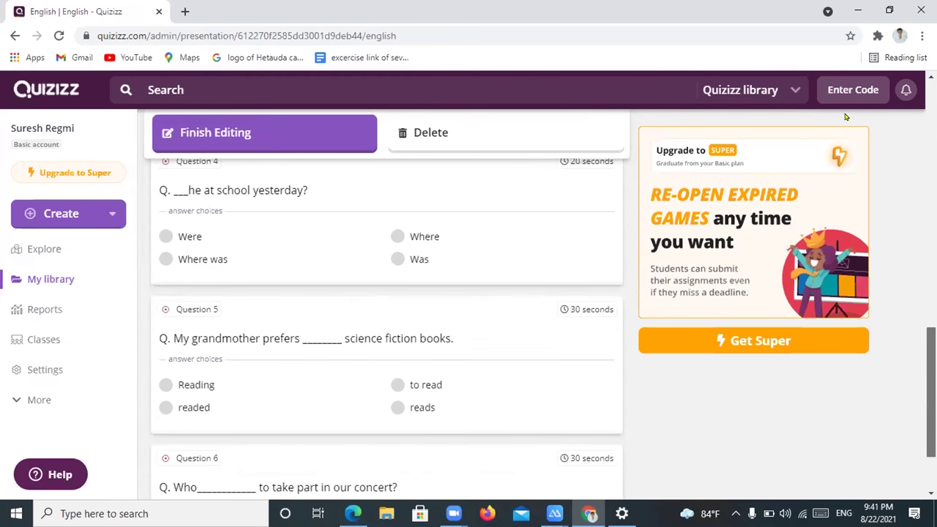
pyautogui.scroll(10, 244, 356)
# Step: Finish editing the English lesson by saving it with its existing title image, language, grades and visibility
pyautogui.click(247, 351)
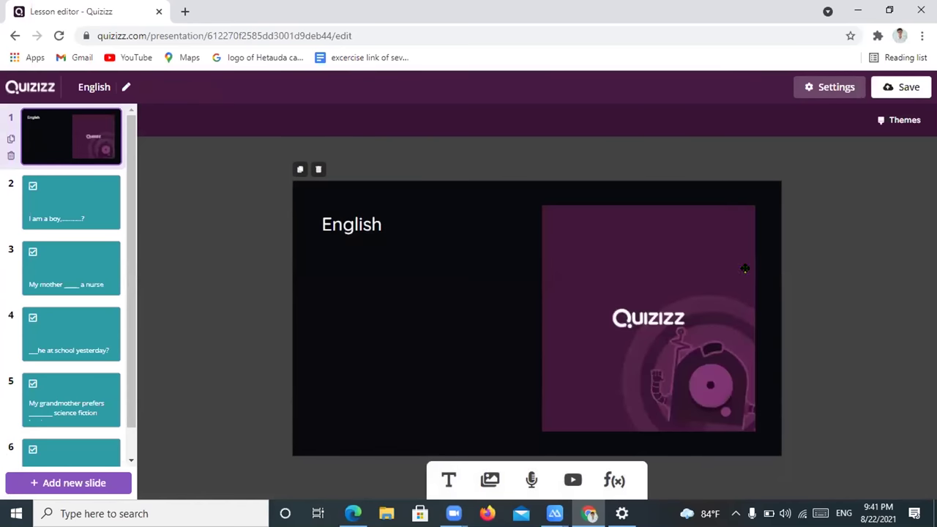
pyautogui.click(905, 86)
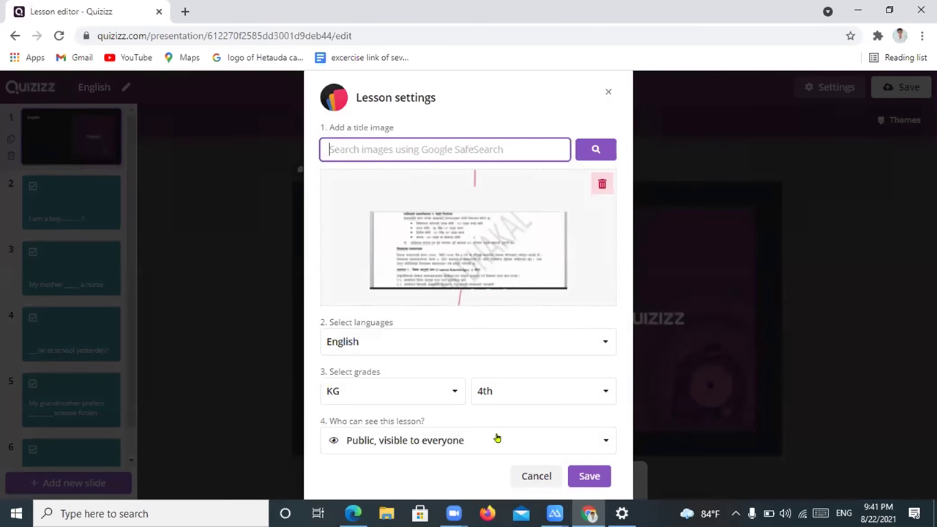
pyautogui.click(580, 473)
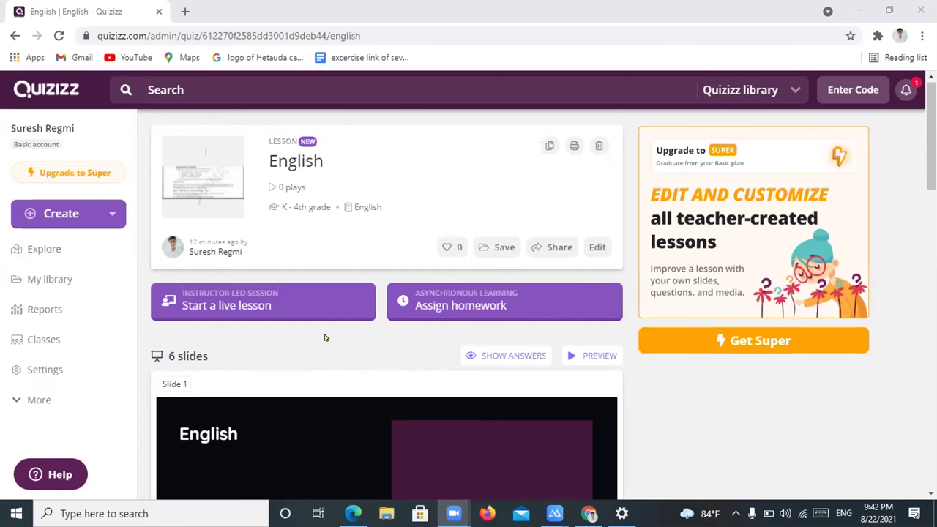
# Step: Set up the English lesson as a homework assignment and turn on shuffling of answer options
pyautogui.click(477, 303)
pyautogui.click(477, 303)
pyautogui.click(497, 291)
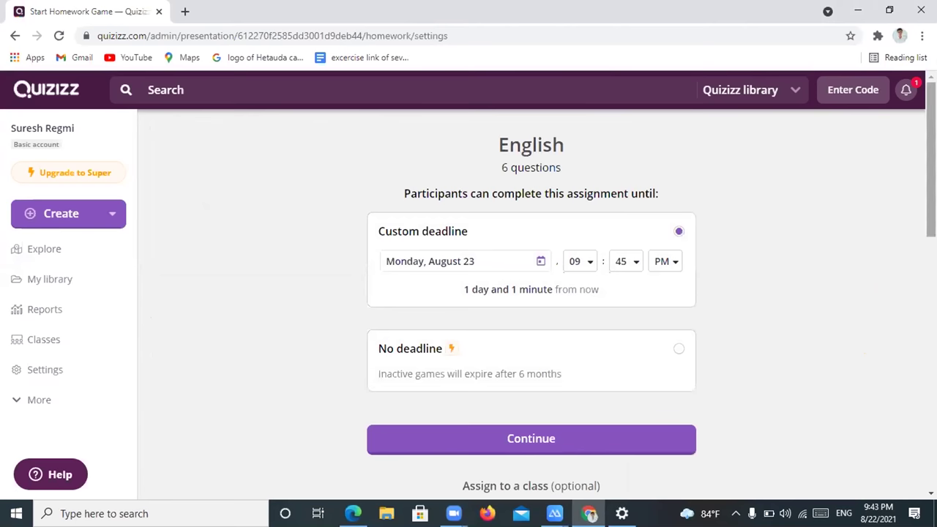
pyautogui.scroll(-3, 531, 293)
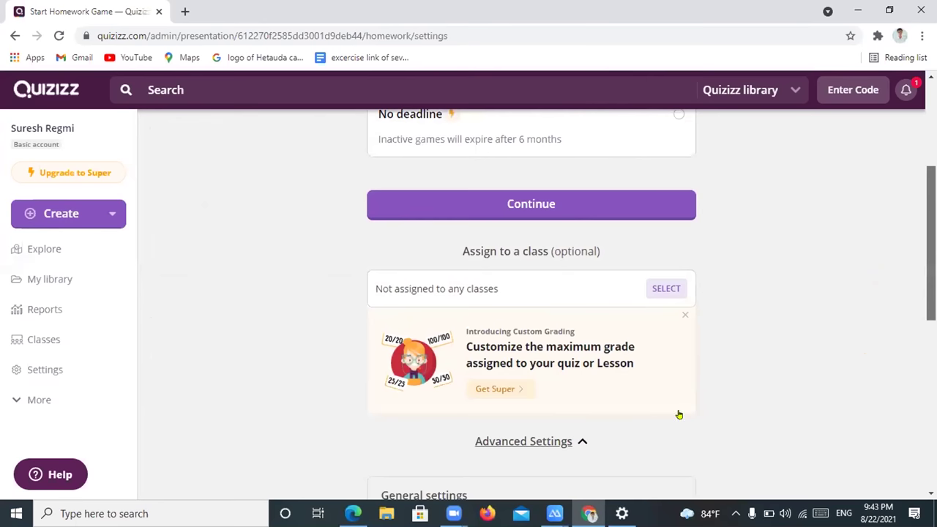
pyautogui.scroll(-4, 664, 325)
pyautogui.scroll(1, 664, 325)
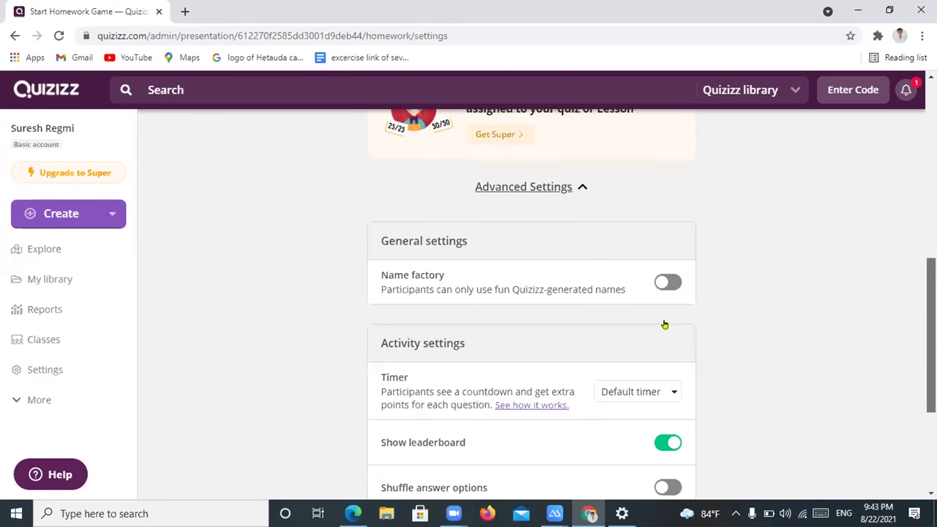
pyautogui.scroll(-3, 664, 324)
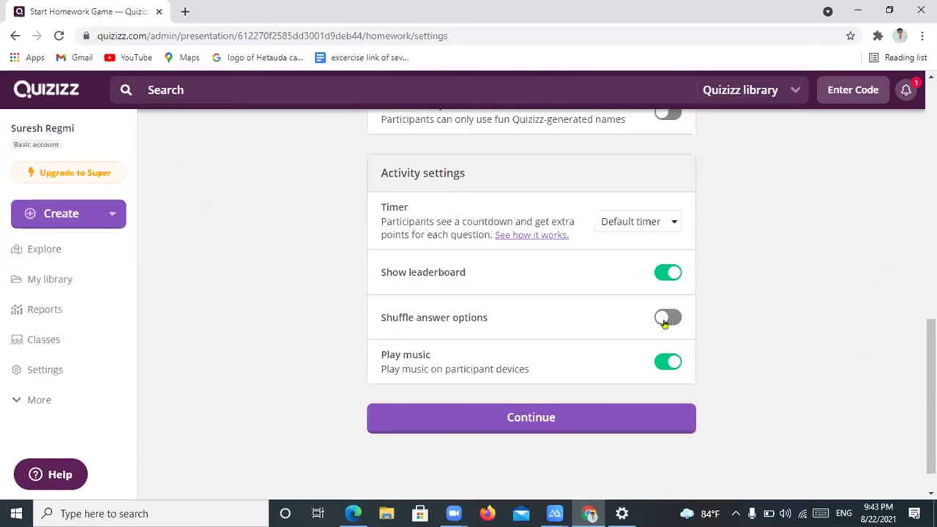
pyautogui.click(664, 321)
# Step: Turn on Name factory in the homework's general settings
pyautogui.moveTo(928, 341)
pyautogui.mouseDown()
pyautogui.moveTo(924, 354)
pyautogui.moveTo(918, 337)
pyautogui.mouseUp()
pyautogui.scroll(1, 918, 337)
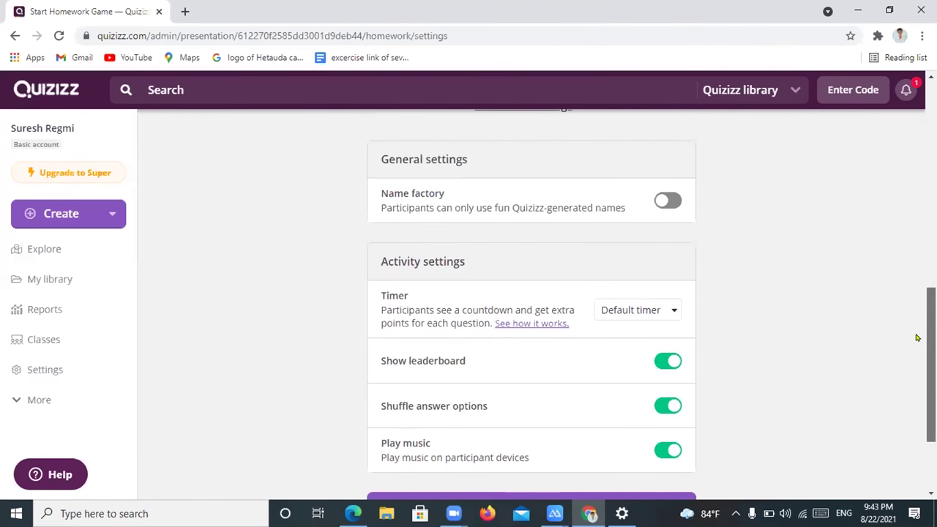
pyautogui.scroll(1, 917, 336)
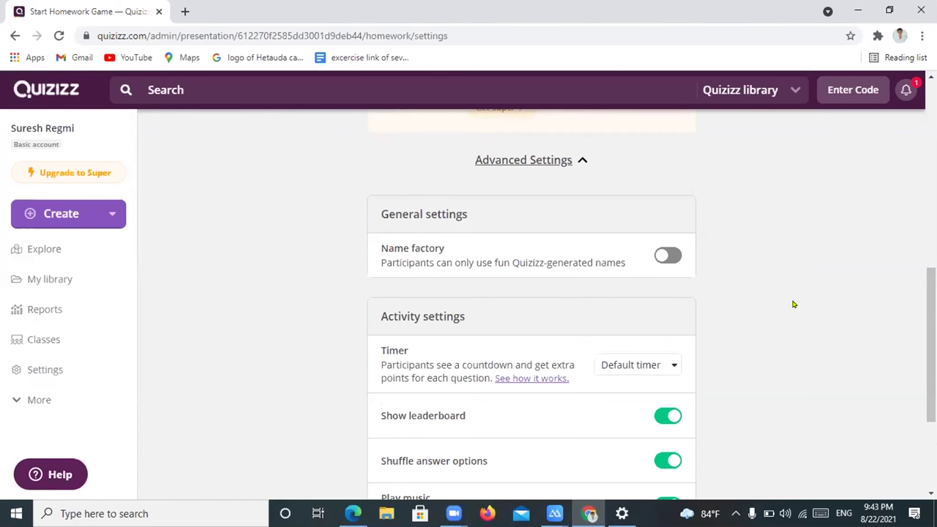
pyautogui.click(672, 255)
# Step: Try to give the homework no deadline, and dismiss the upgrade offer
pyautogui.scroll(3, 917, 229)
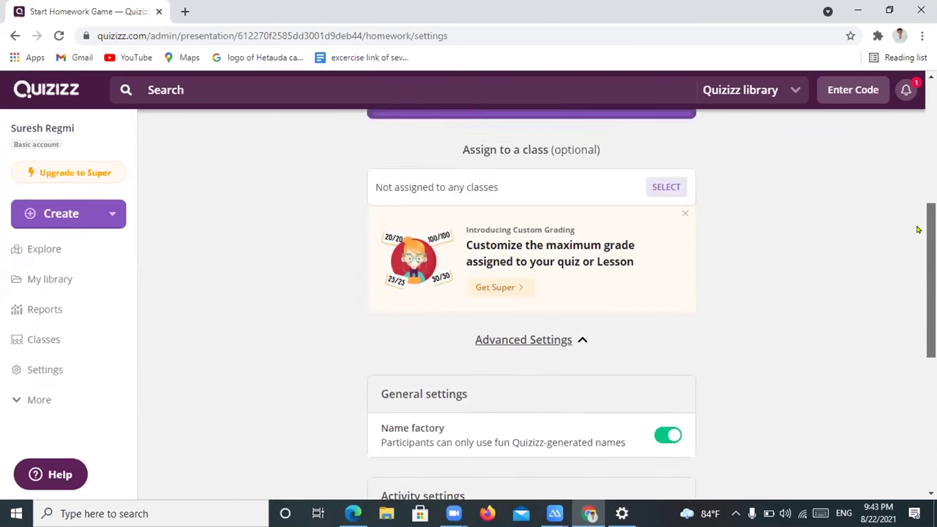
pyautogui.scroll(1, 918, 230)
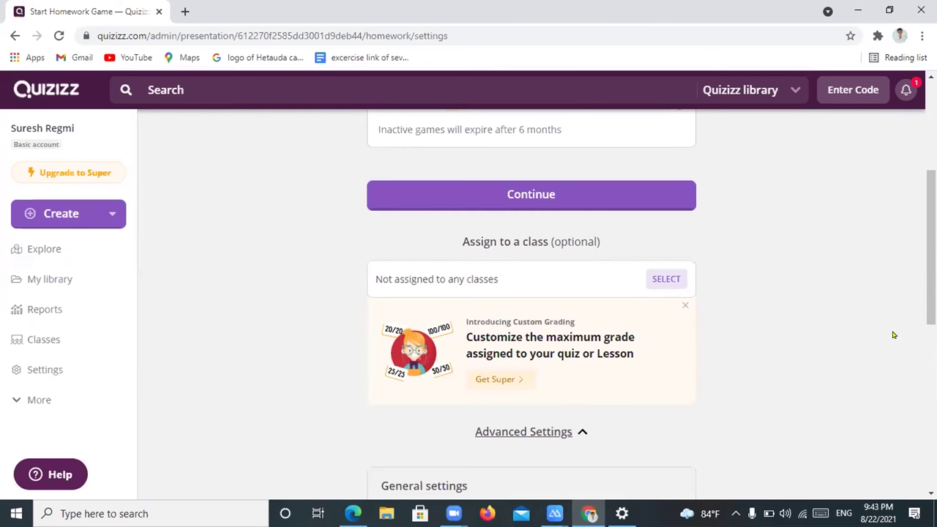
pyautogui.scroll(1, 930, 249)
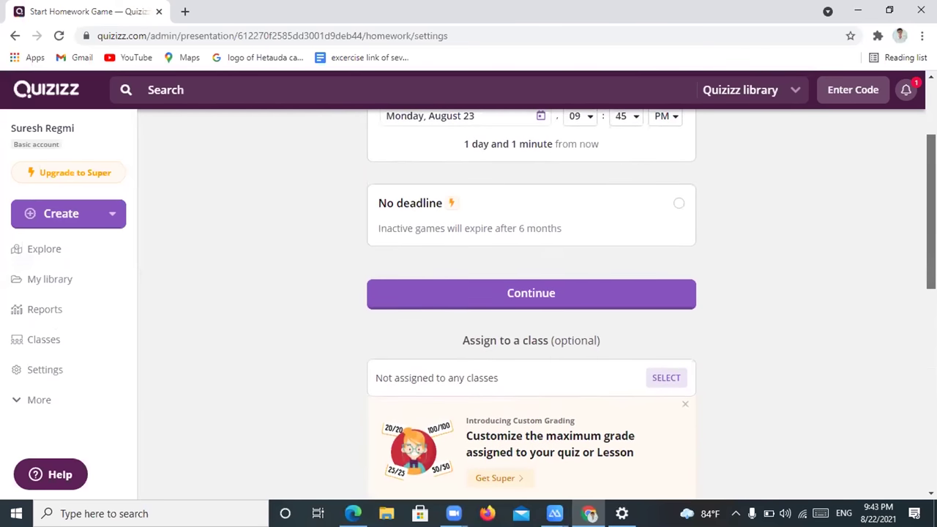
pyautogui.scroll(1, 772, 280)
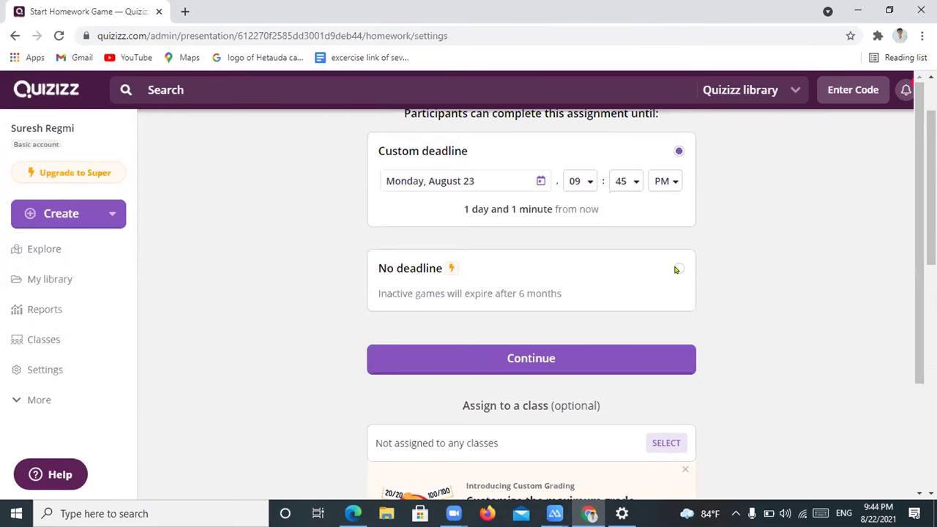
pyautogui.click(678, 269)
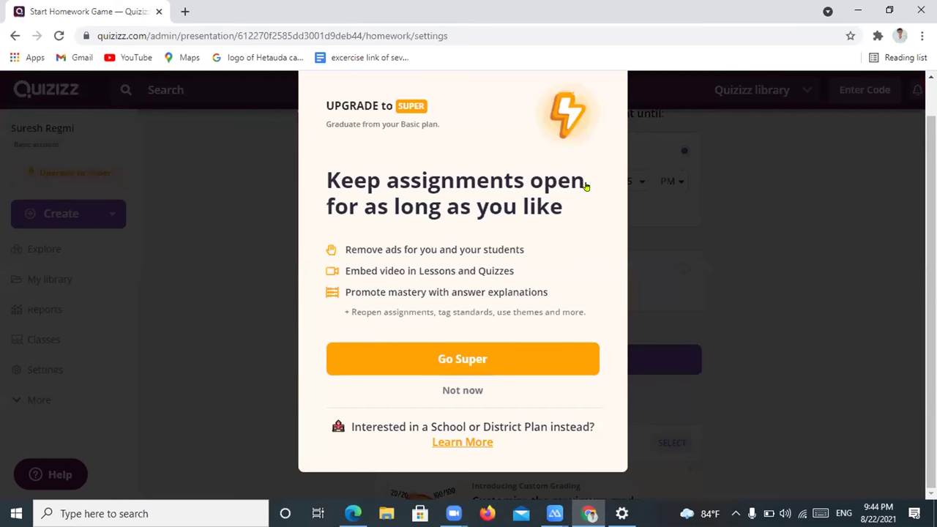
pyautogui.press('Escape')
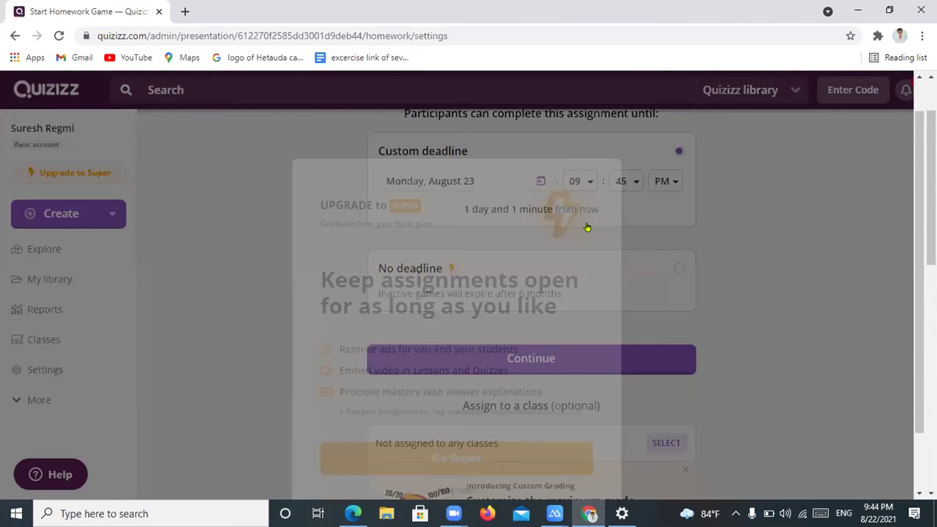
# Step: Set the homework's custom deadline time to 09:00 PM
pyautogui.press('space')
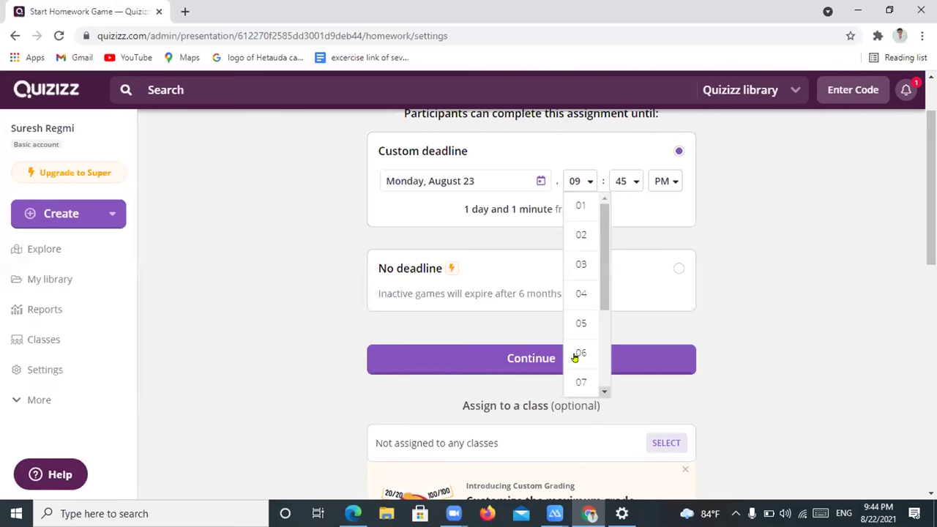
pyautogui.scroll(-2, 576, 357)
pyautogui.click(575, 356)
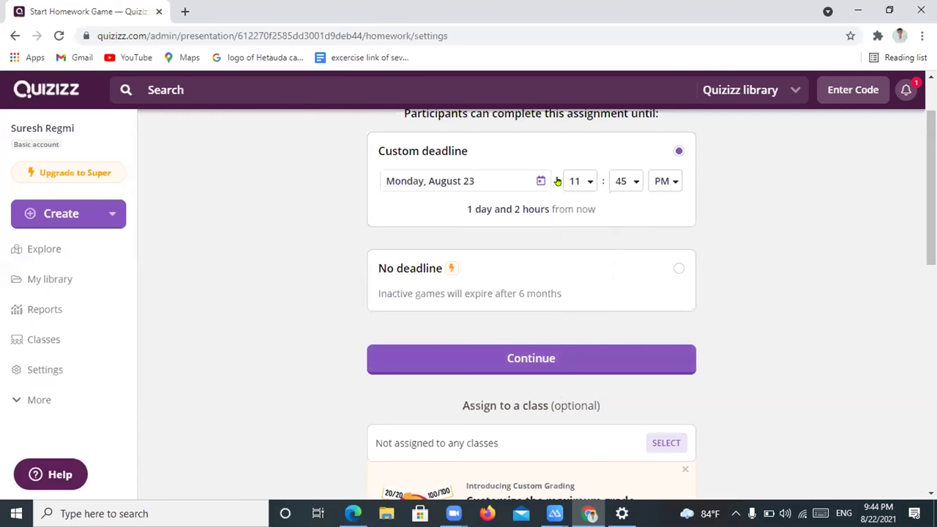
pyautogui.click(629, 186)
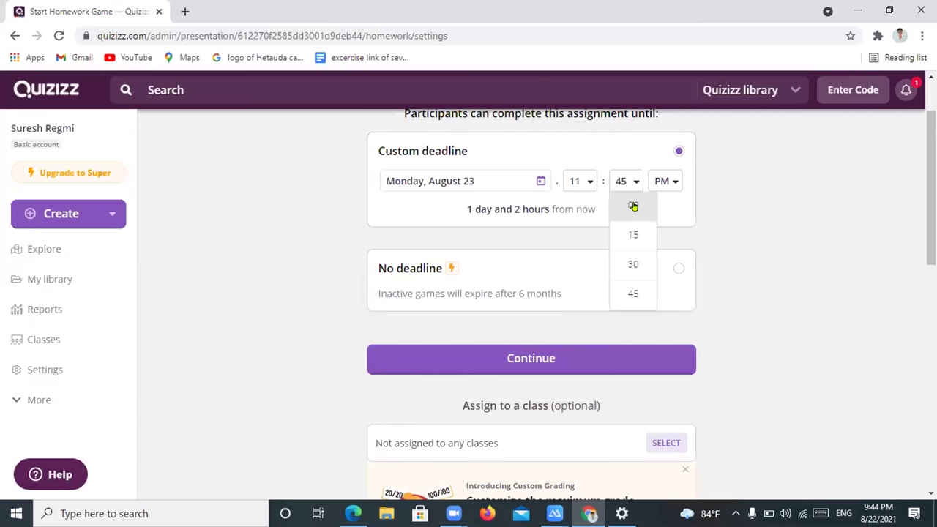
pyautogui.click(633, 205)
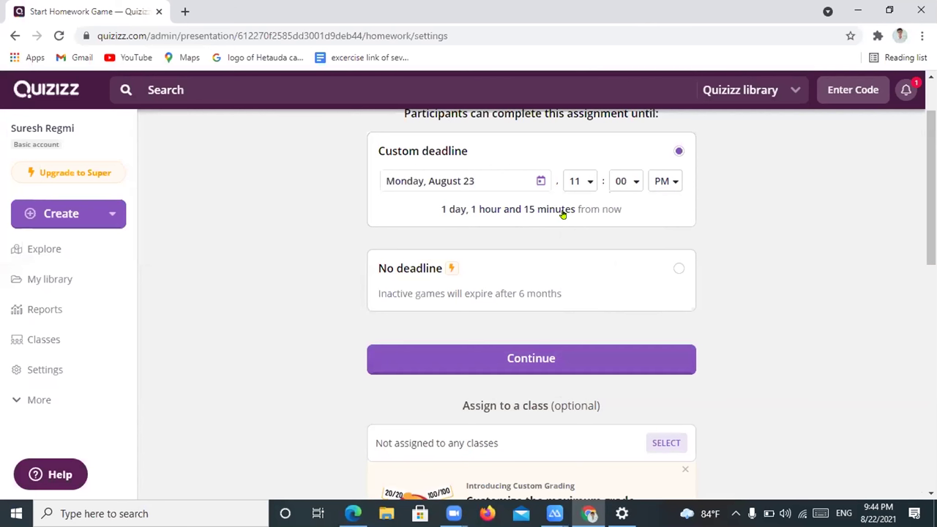
pyautogui.click(586, 184)
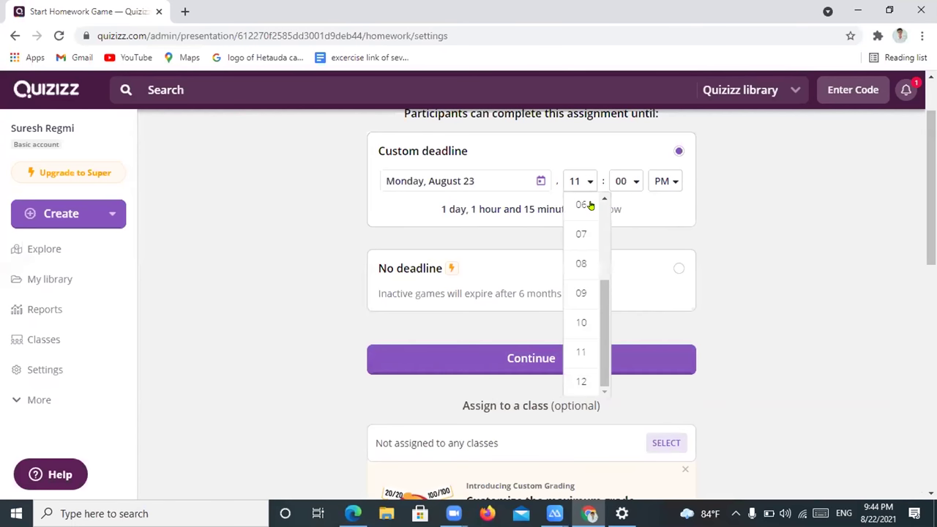
pyautogui.click(583, 292)
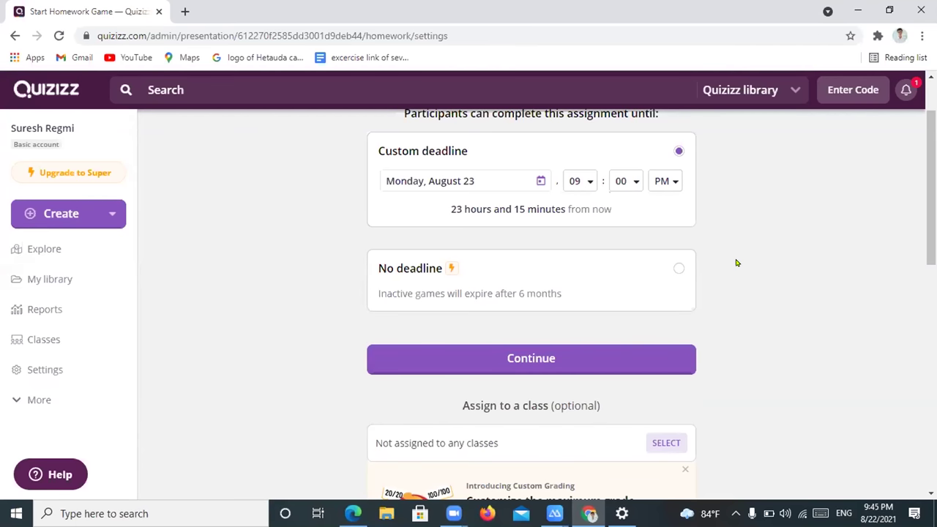
# Step: Create the homework assignment and copy its share link for participants
pyautogui.click(535, 360)
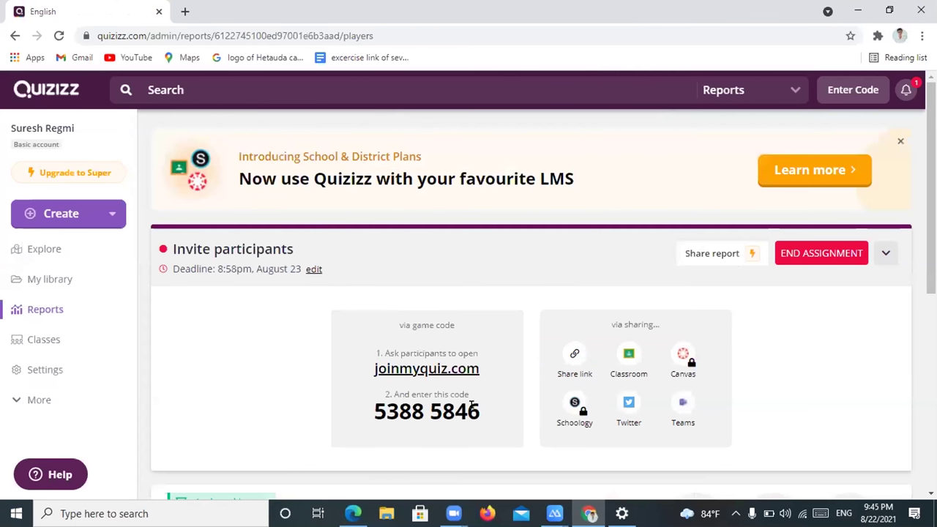
pyautogui.click(566, 369)
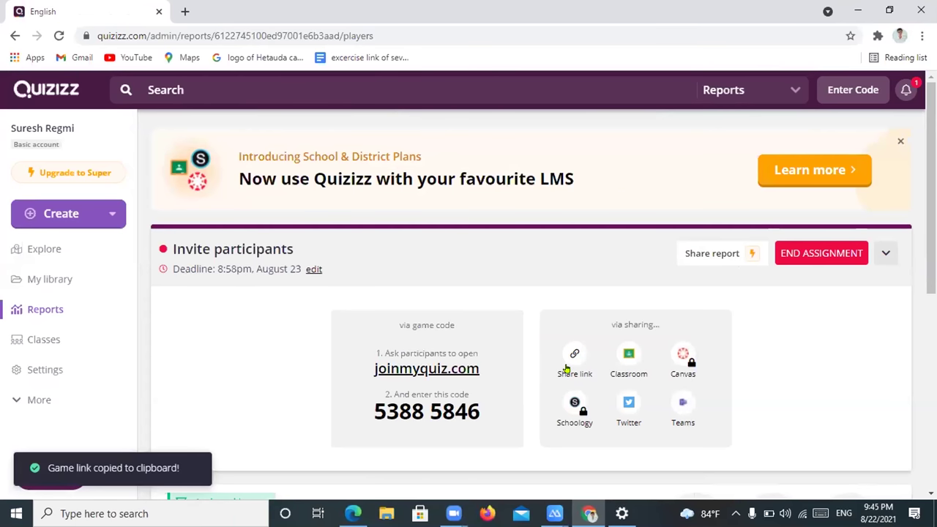
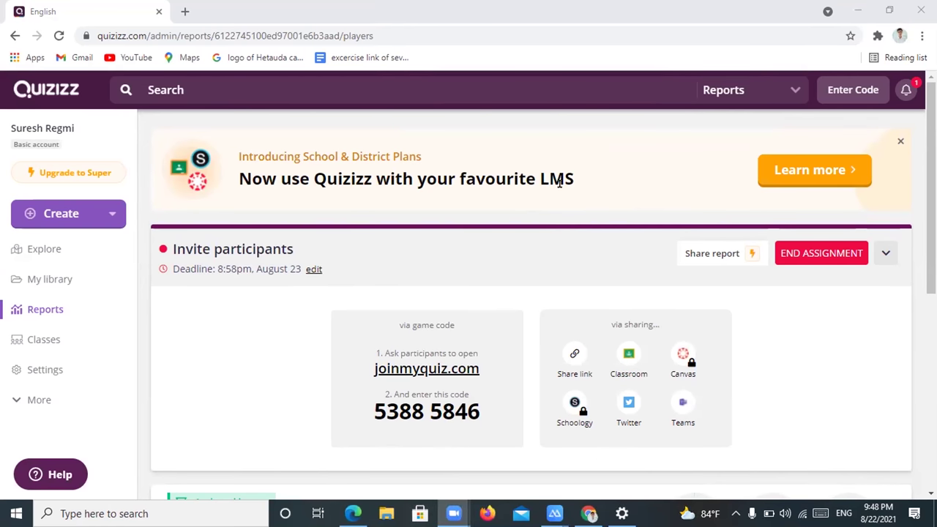
# Step: Draw red annotation arrows on the assignment page pointing to Enter Code and to the game code
pyautogui.moveTo(434, 325); pyautogui.dragTo(440, 326)
pyautogui.moveTo(669, 181); pyautogui.dragTo(638, 159)
pyautogui.click(428, 116)
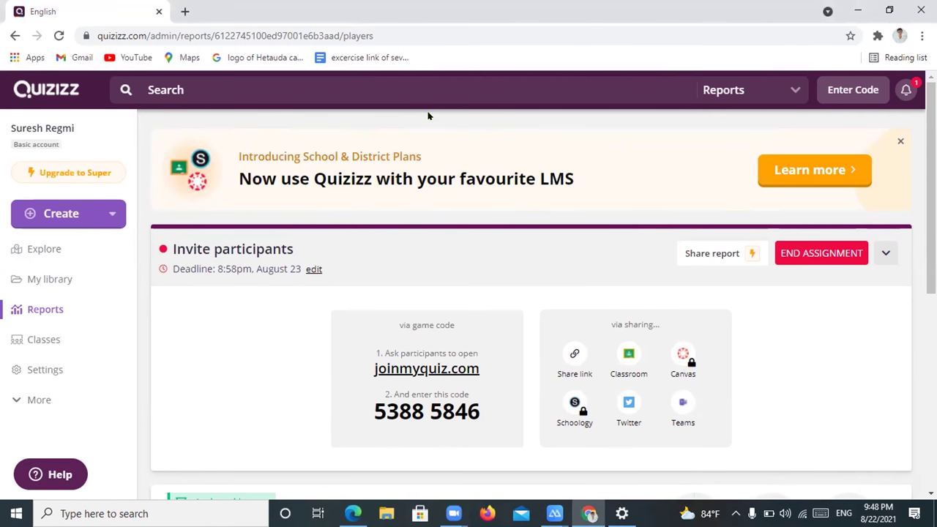
pyautogui.moveTo(481, 272)
pyautogui.mouseDown()
pyautogui.moveTo(779, 85)
pyautogui.moveTo(826, 86)
pyautogui.mouseUp()
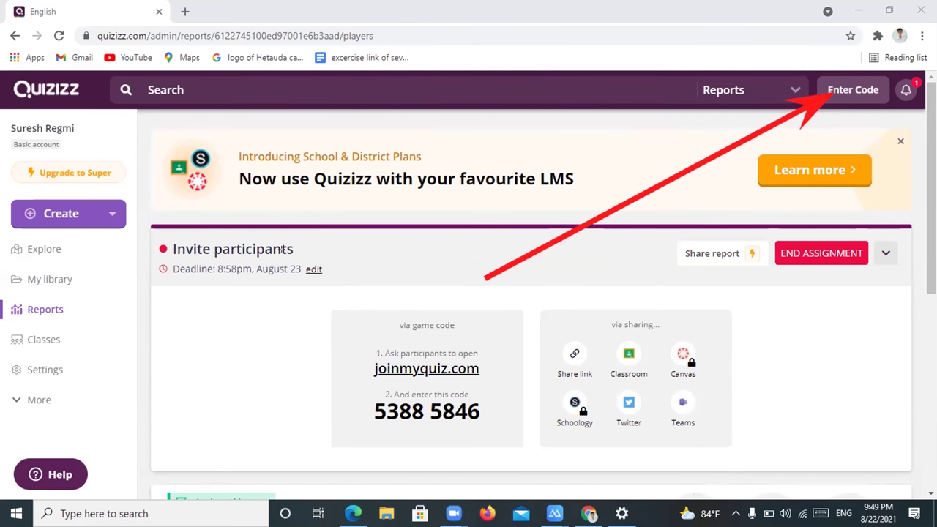
pyautogui.moveTo(139, 327)
pyautogui.mouseDown()
pyautogui.moveTo(236, 350)
pyautogui.moveTo(364, 405)
pyautogui.mouseUp()
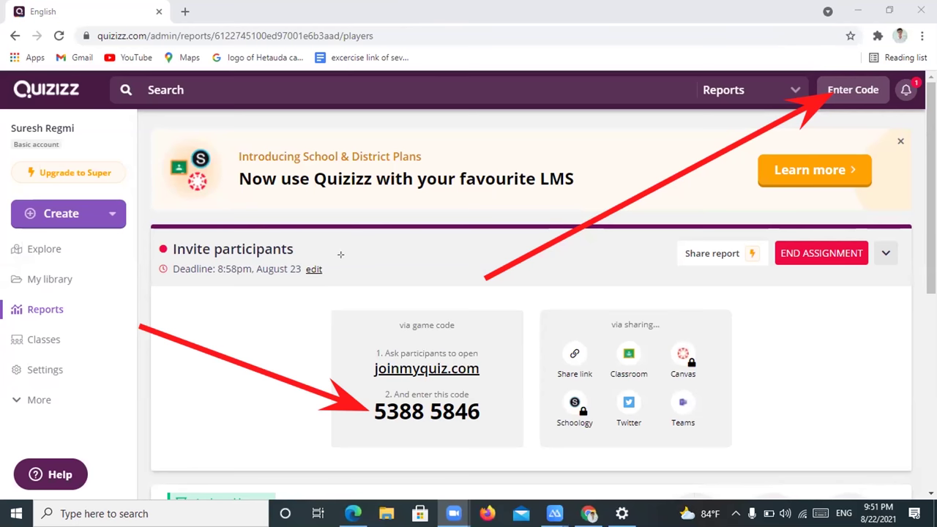
# Step: Draw more annotation arrows to the share link and the page address, and from the game code to Enter Code
pyautogui.moveTo(348, 262)
pyautogui.mouseDown()
pyautogui.moveTo(528, 333)
pyautogui.moveTo(542, 326)
pyautogui.moveTo(561, 347)
pyautogui.mouseUp()
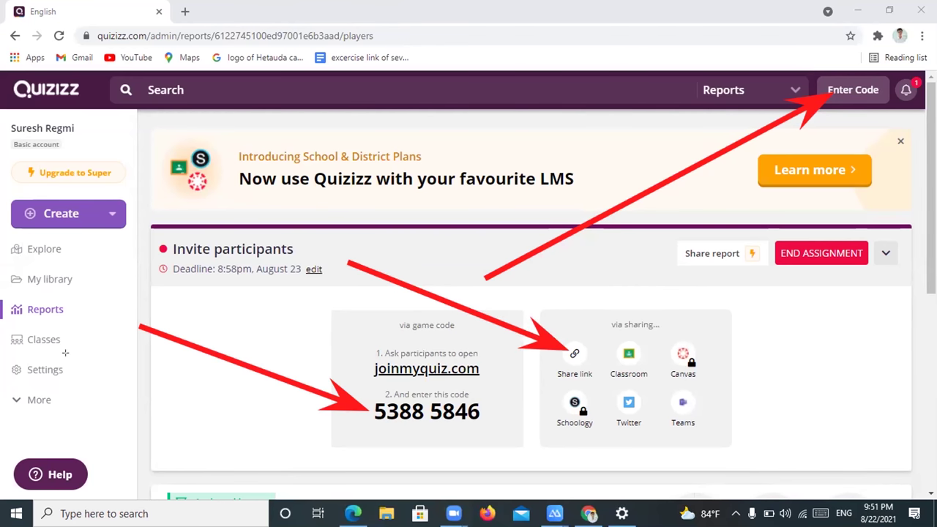
pyautogui.moveTo(65, 358); pyautogui.dragTo(132, 236)
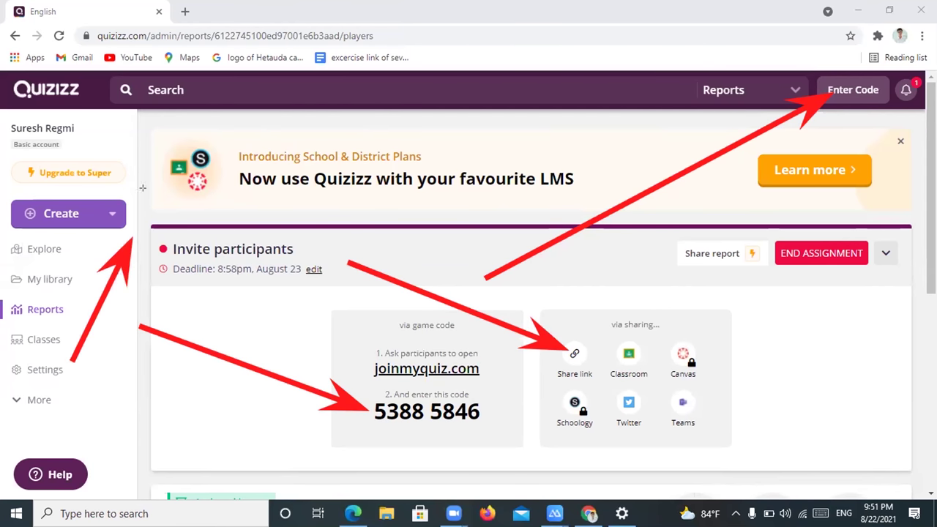
pyautogui.moveTo(165, 112)
pyautogui.mouseDown()
pyautogui.moveTo(157, 165)
pyautogui.moveTo(185, 37)
pyautogui.mouseUp()
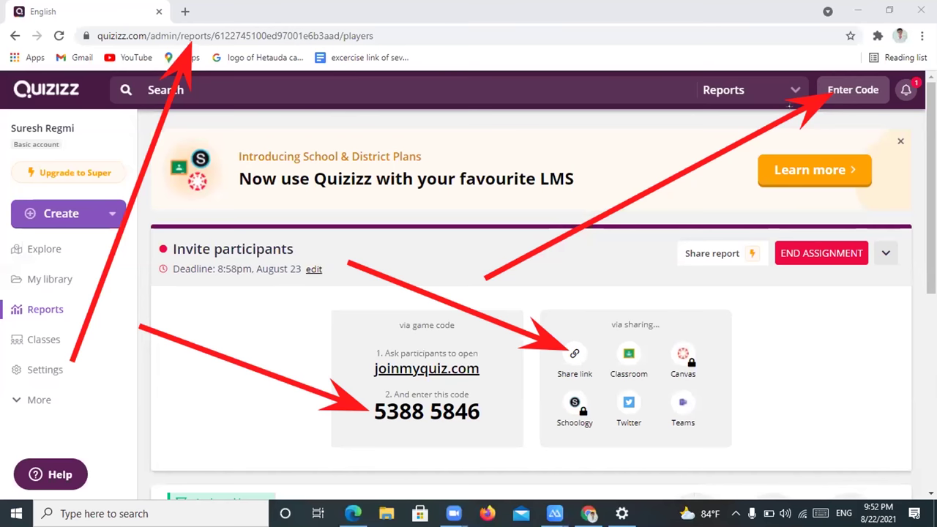
pyautogui.moveTo(395, 414)
pyautogui.mouseDown()
pyautogui.moveTo(537, 332)
pyautogui.moveTo(822, 86)
pyautogui.mouseUp()
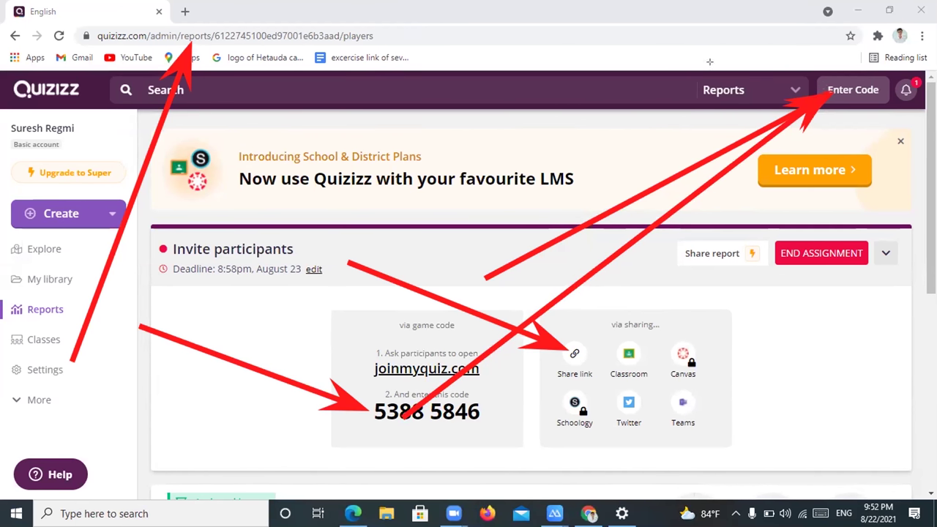
# Step: Draw two more annotation arrows across the assignment page, one of them pointing toward the page address
pyautogui.moveTo(305, 44); pyautogui.dragTo(458, 180)
pyautogui.moveTo(543, 306); pyautogui.dragTo(242, 32)
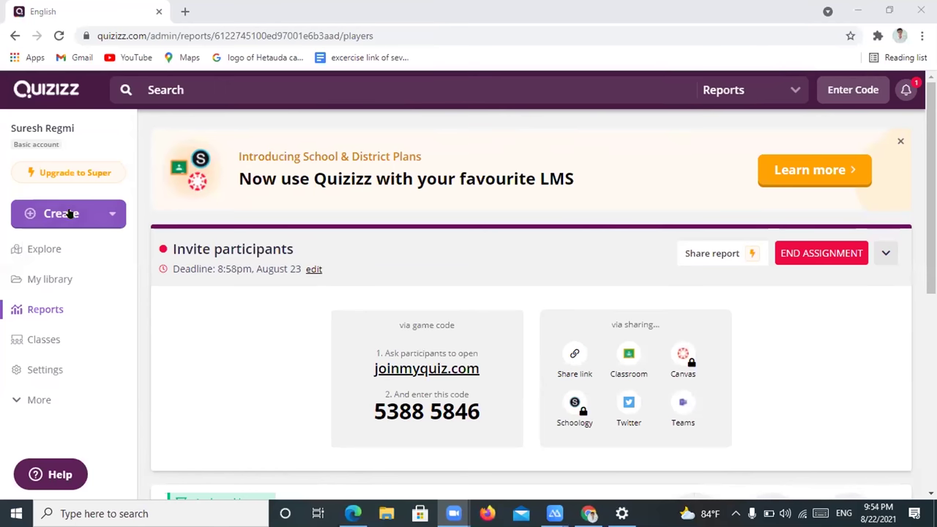
# Step: Open the draft English quiz from My library and delete it
pyautogui.click(41, 272)
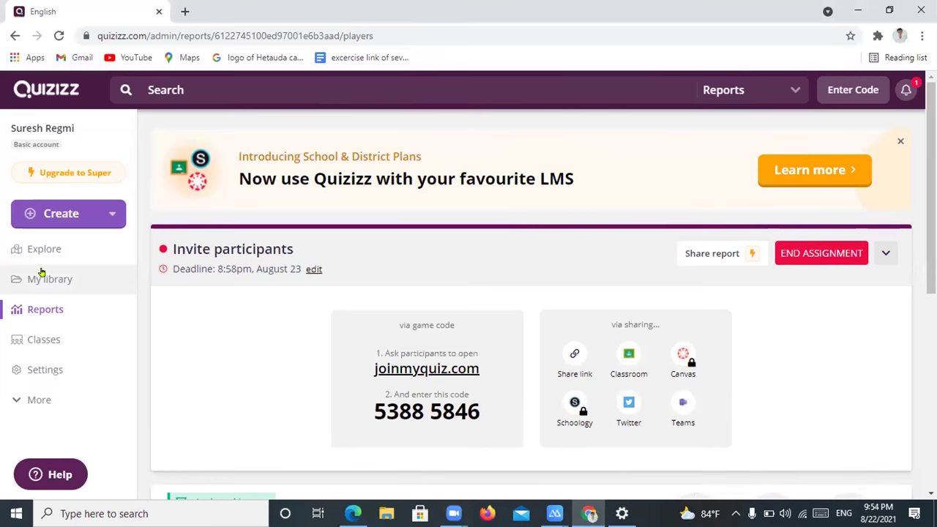
pyautogui.click(42, 272)
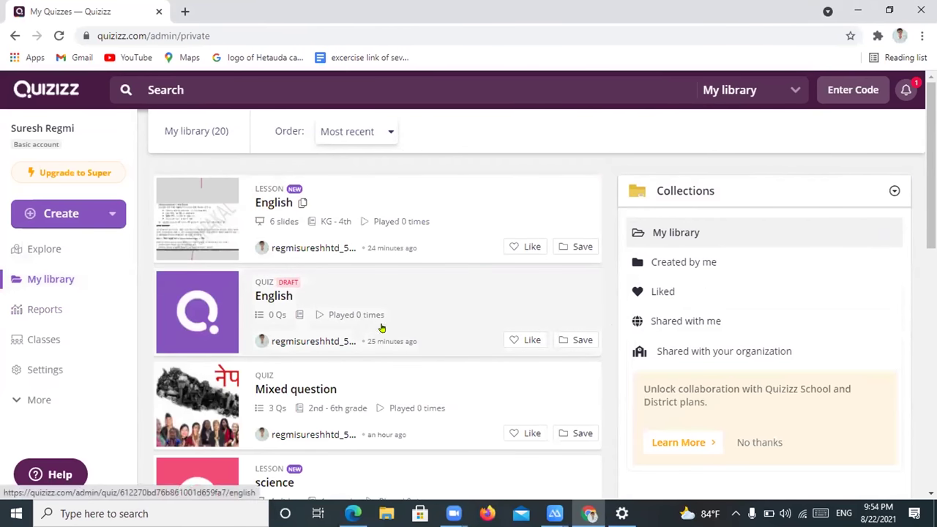
pyautogui.click(303, 303)
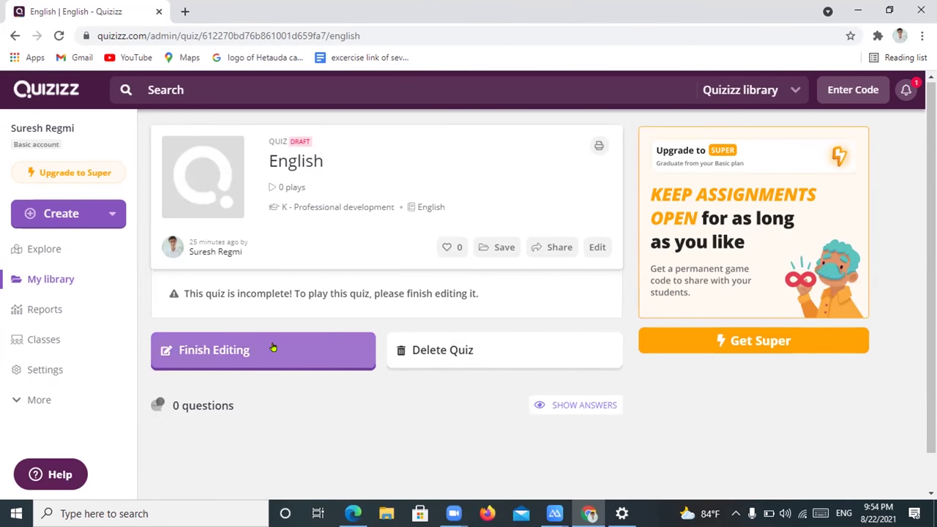
pyautogui.click(425, 346)
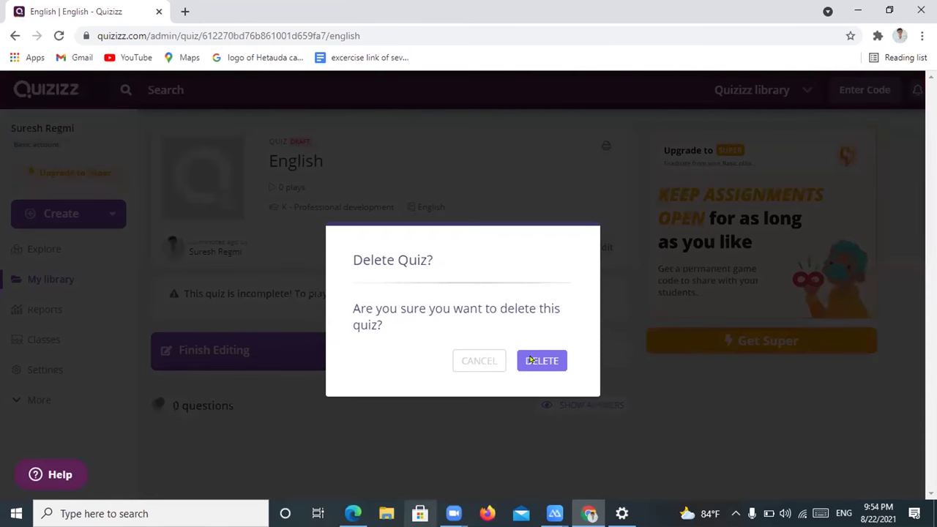
pyautogui.click(530, 360)
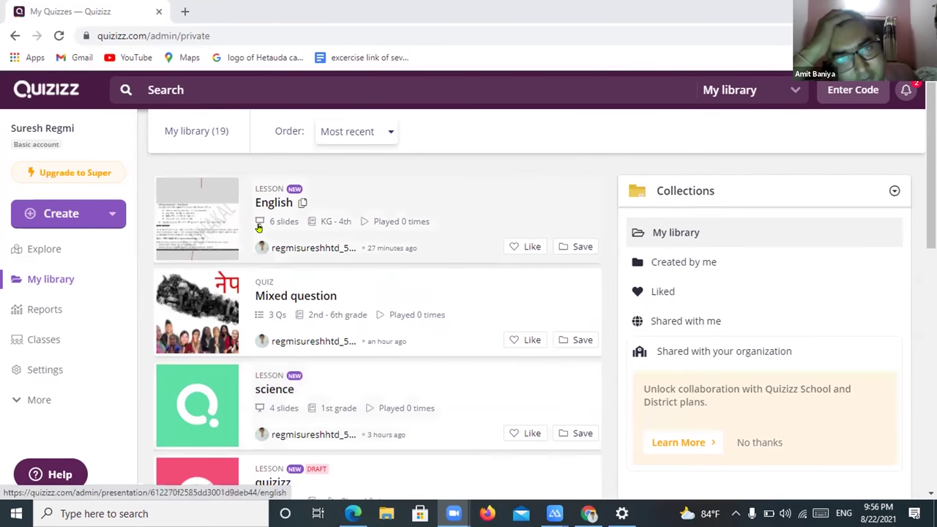
# Step: Open the live lesson settings of the English lesson and turn on Name factory
pyautogui.click(259, 227)
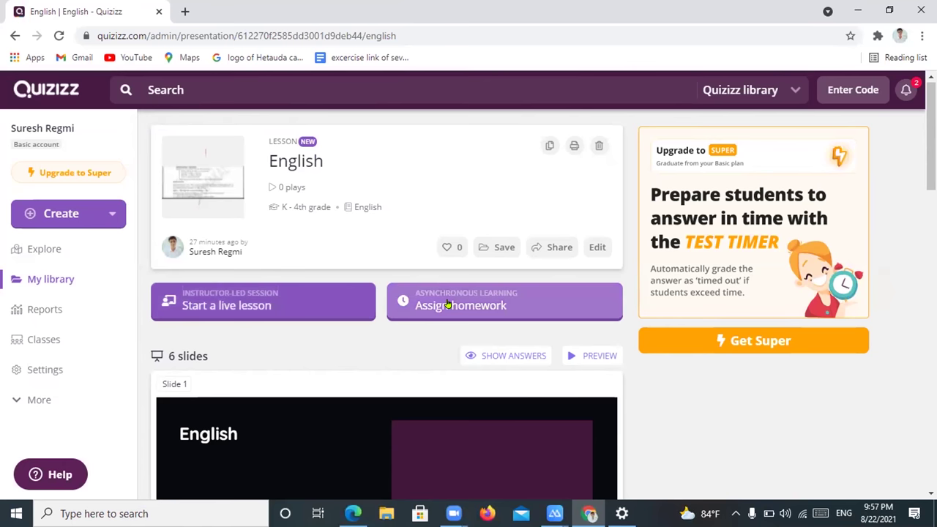
pyautogui.click(270, 303)
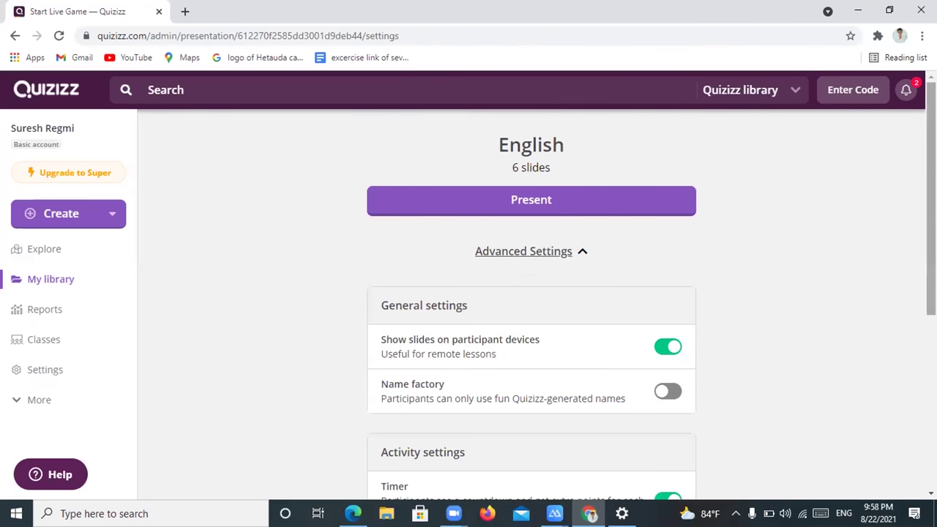
pyautogui.scroll(-1, 651, 304)
pyautogui.scroll(1, 834, 290)
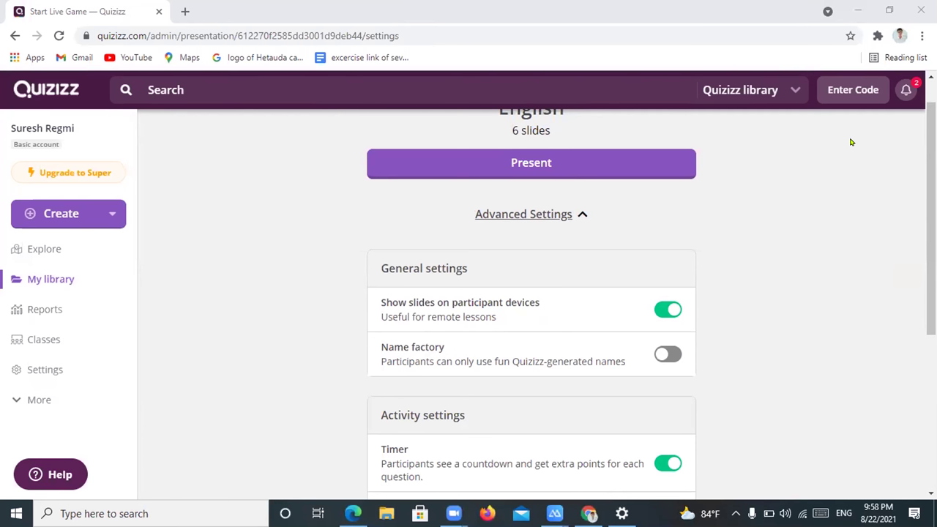
pyautogui.click(667, 356)
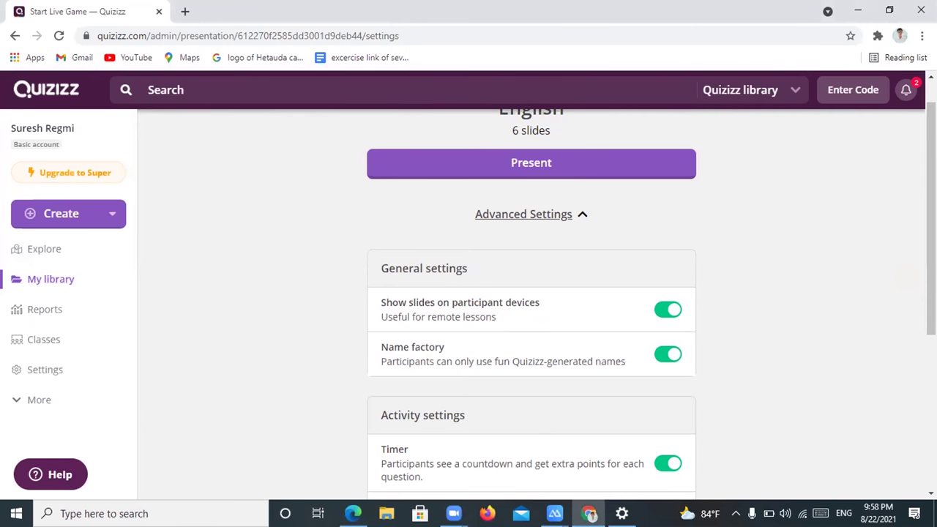
# Step: Review the lesson's activity settings for timer, leaderboard, answer shuffling and music
pyautogui.scroll(-2, 931, 220)
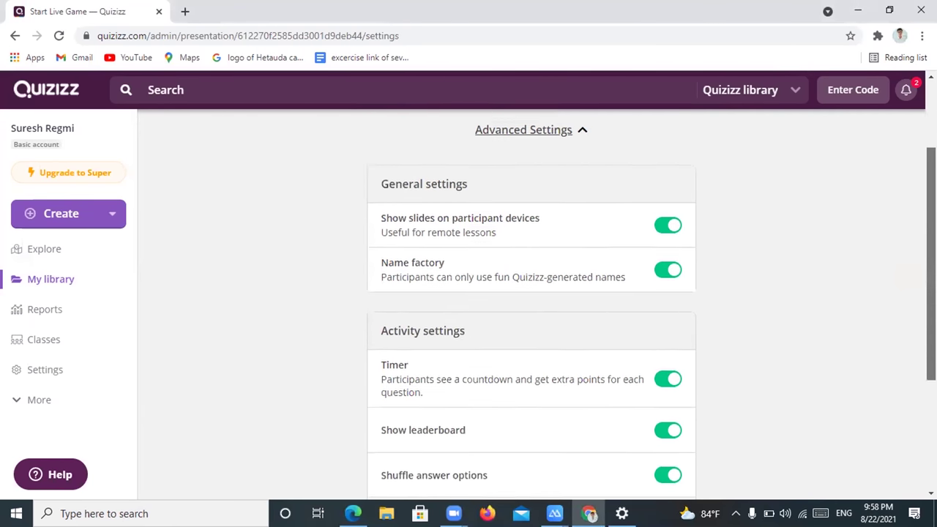
pyautogui.scroll(-1, 932, 219)
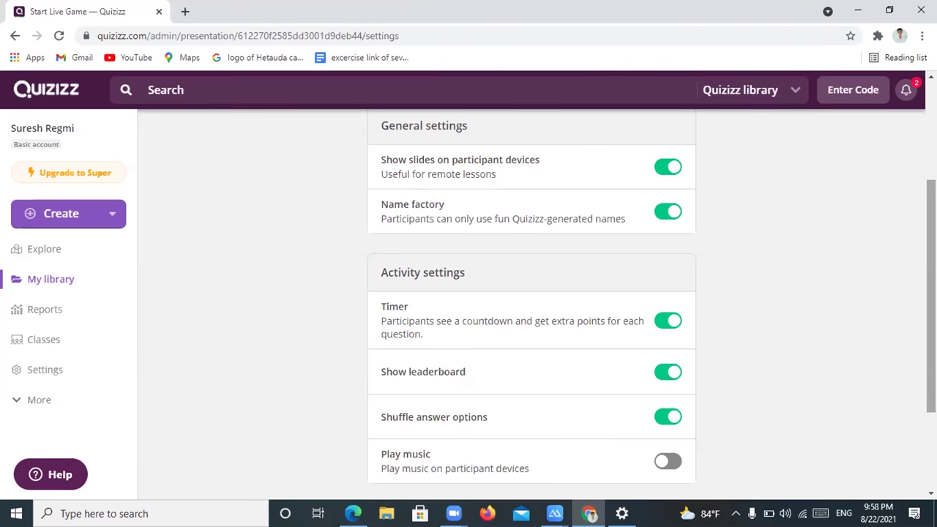
pyautogui.scroll(-2, 531, 292)
pyautogui.moveTo(381, 287); pyautogui.dragTo(529, 338)
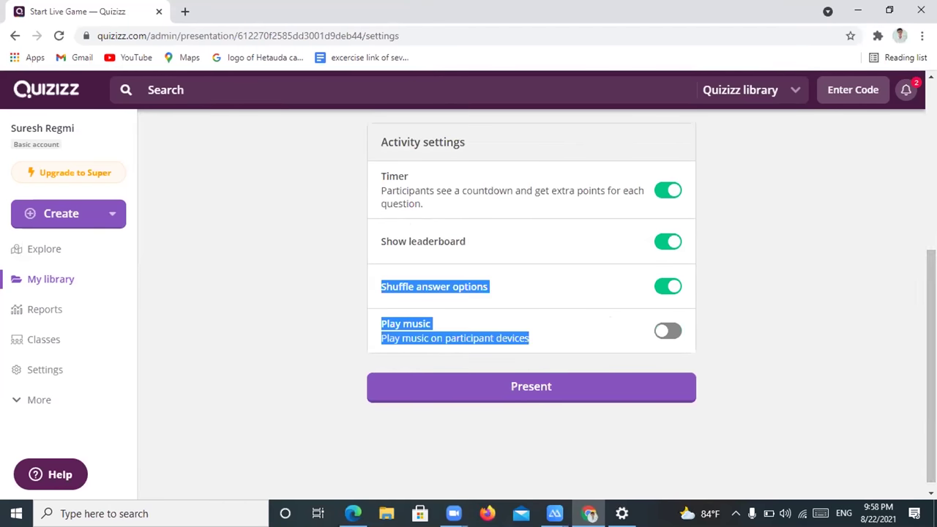
pyautogui.scroll(2, 531, 293)
pyautogui.scroll(2, 531, 293)
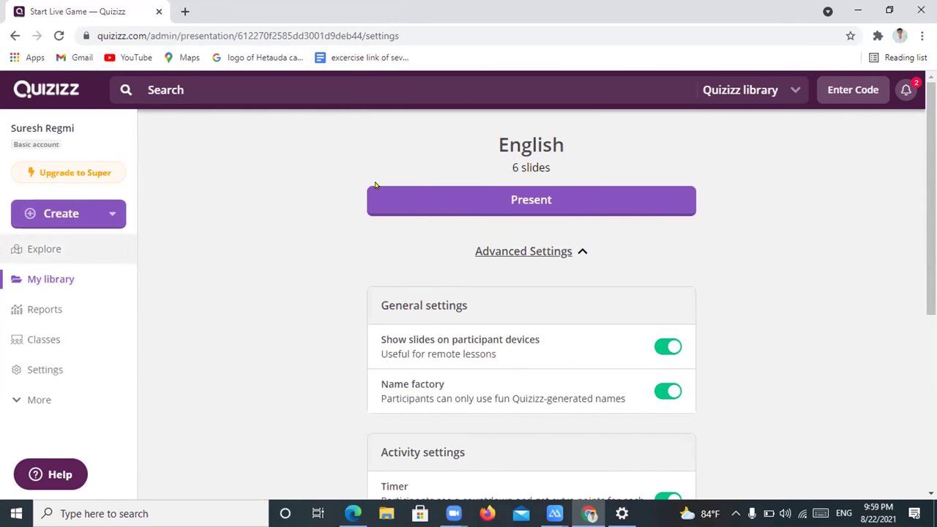
# Step: Open the Mixed question quiz from My library and choose an Instructor-paced live session for it
pyautogui.click(52, 275)
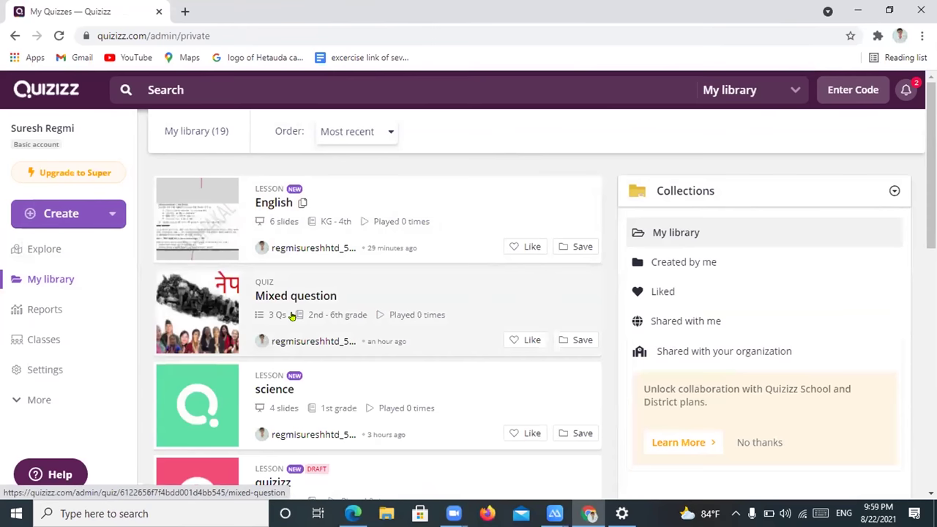
pyautogui.click(291, 315)
pyautogui.moveTo(410, 299); pyautogui.dragTo(268, 305)
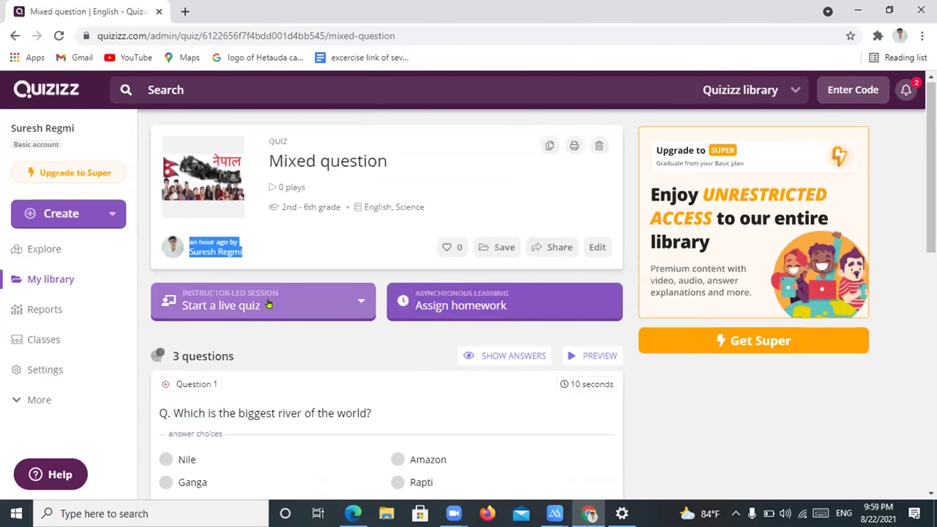
pyautogui.click(269, 305)
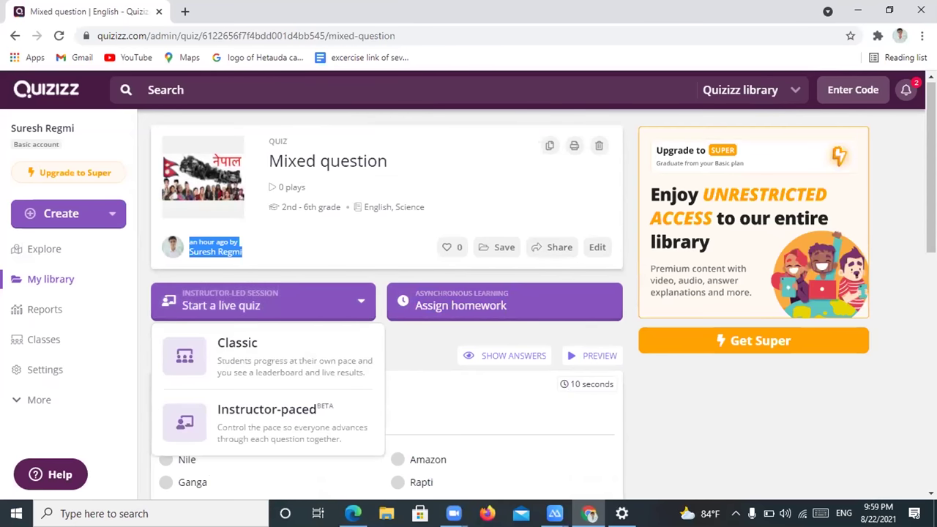
pyautogui.scroll(-1, 931, 169)
pyautogui.scroll(-2, 386, 293)
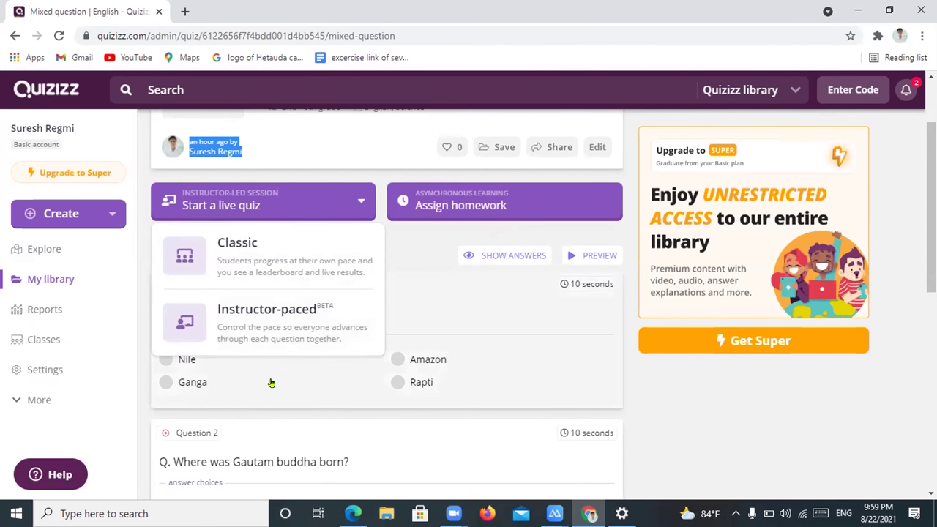
pyautogui.click(312, 324)
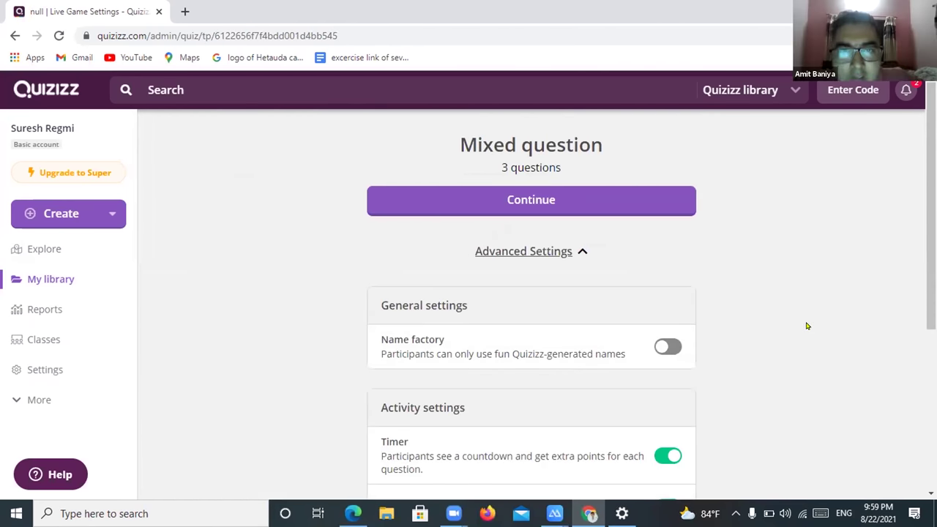
# Step: Examine the instructor-paced session's general and activity settings, and return to the Mixed question quiz page
pyautogui.scroll(-2, 807, 326)
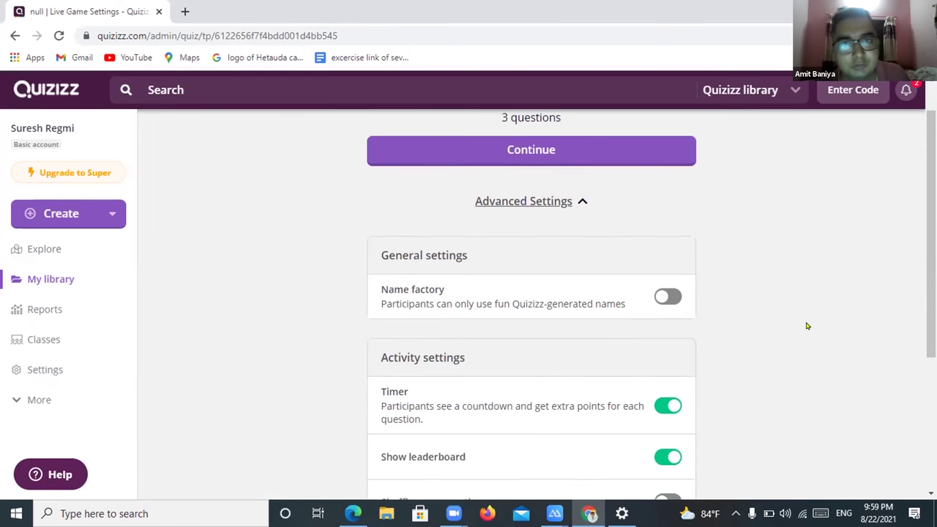
pyautogui.scroll(-2, 808, 325)
pyautogui.scroll(2, 807, 326)
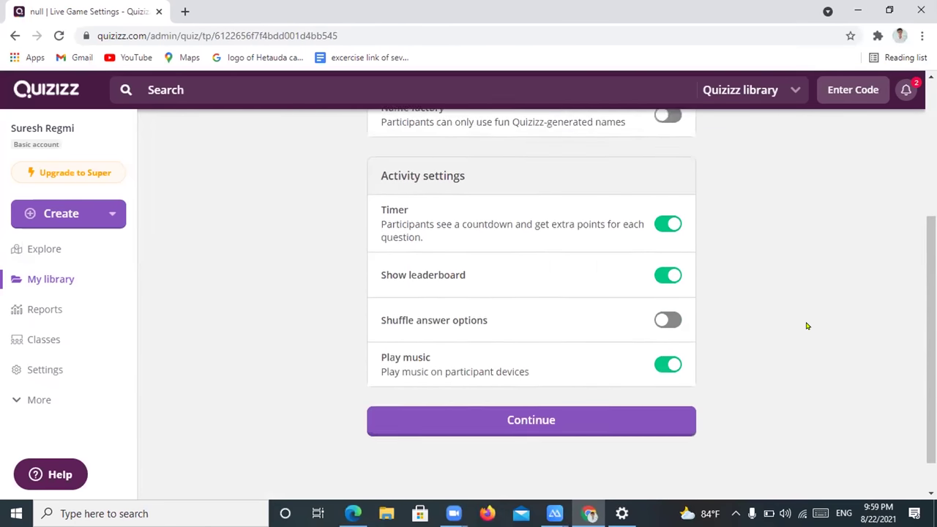
pyautogui.scroll(2, 807, 326)
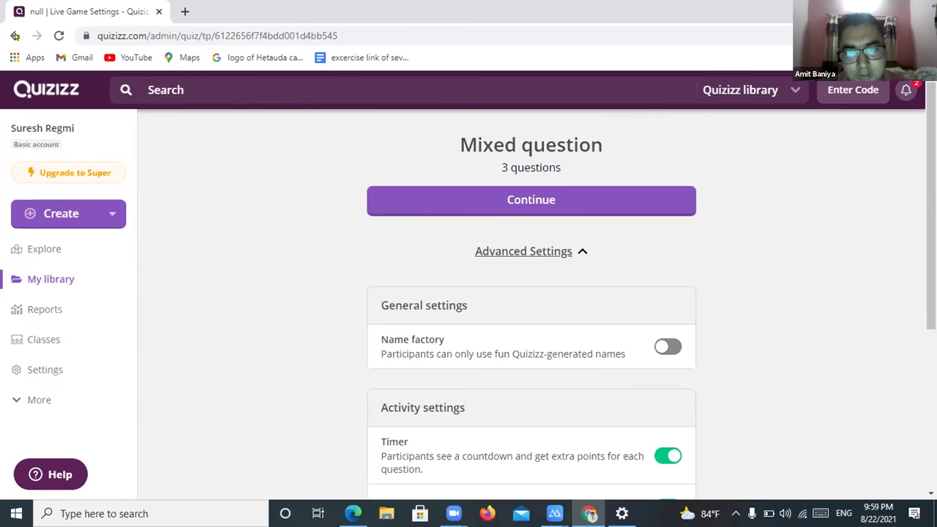
pyautogui.click(15, 35)
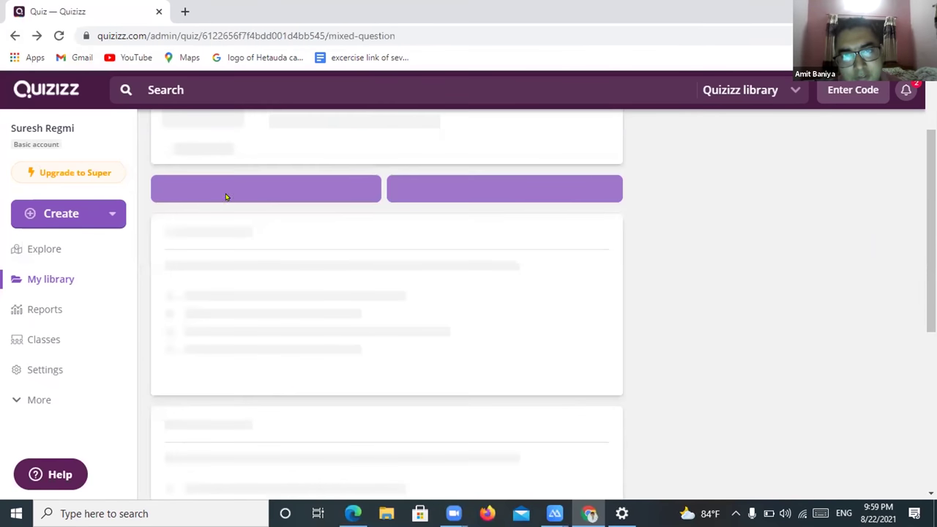